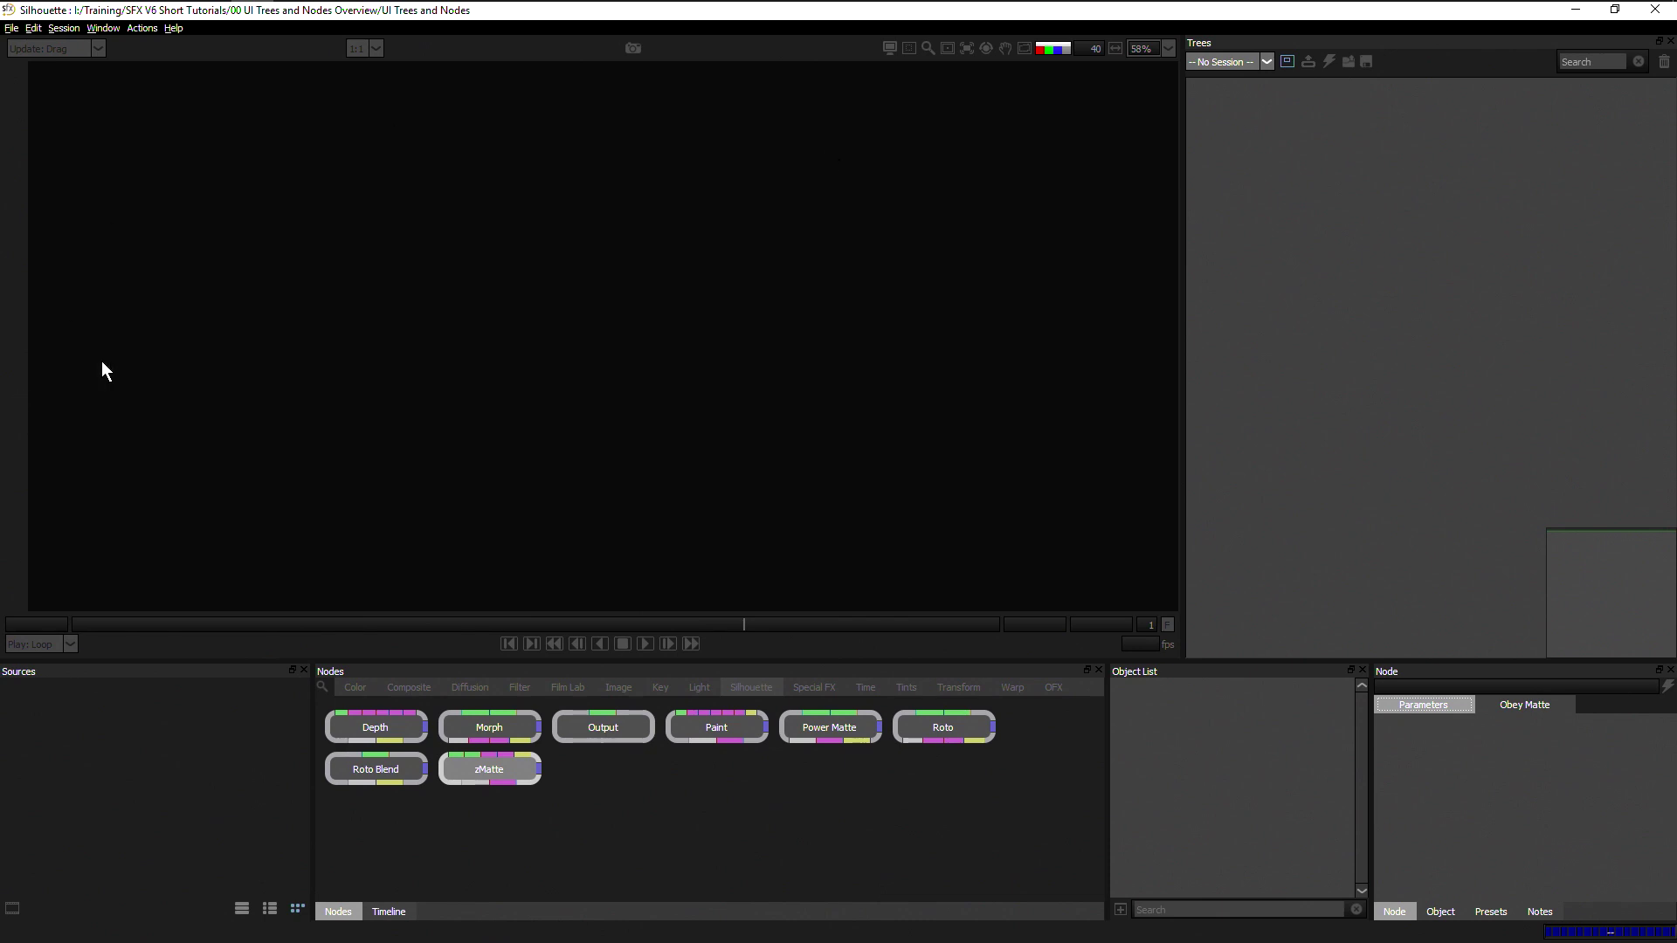
Step: Import the Autopaint image sequence from the Paint folder inside Media
left_click(12, 29)
mouse_move(87, 199)
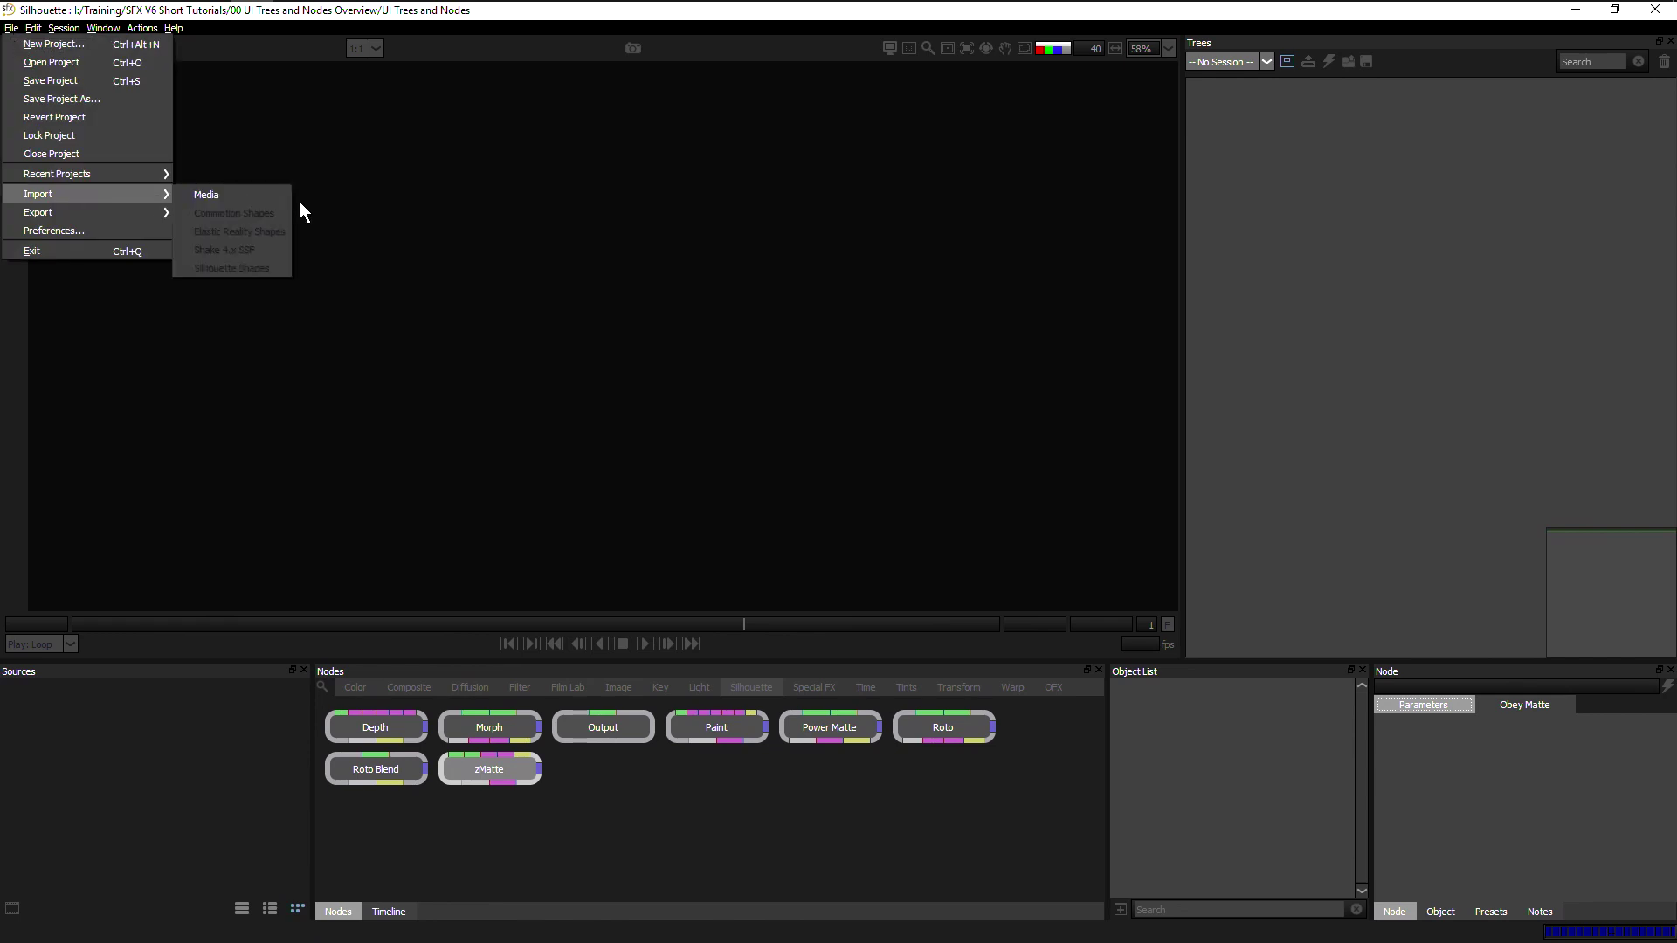
left_click(278, 195)
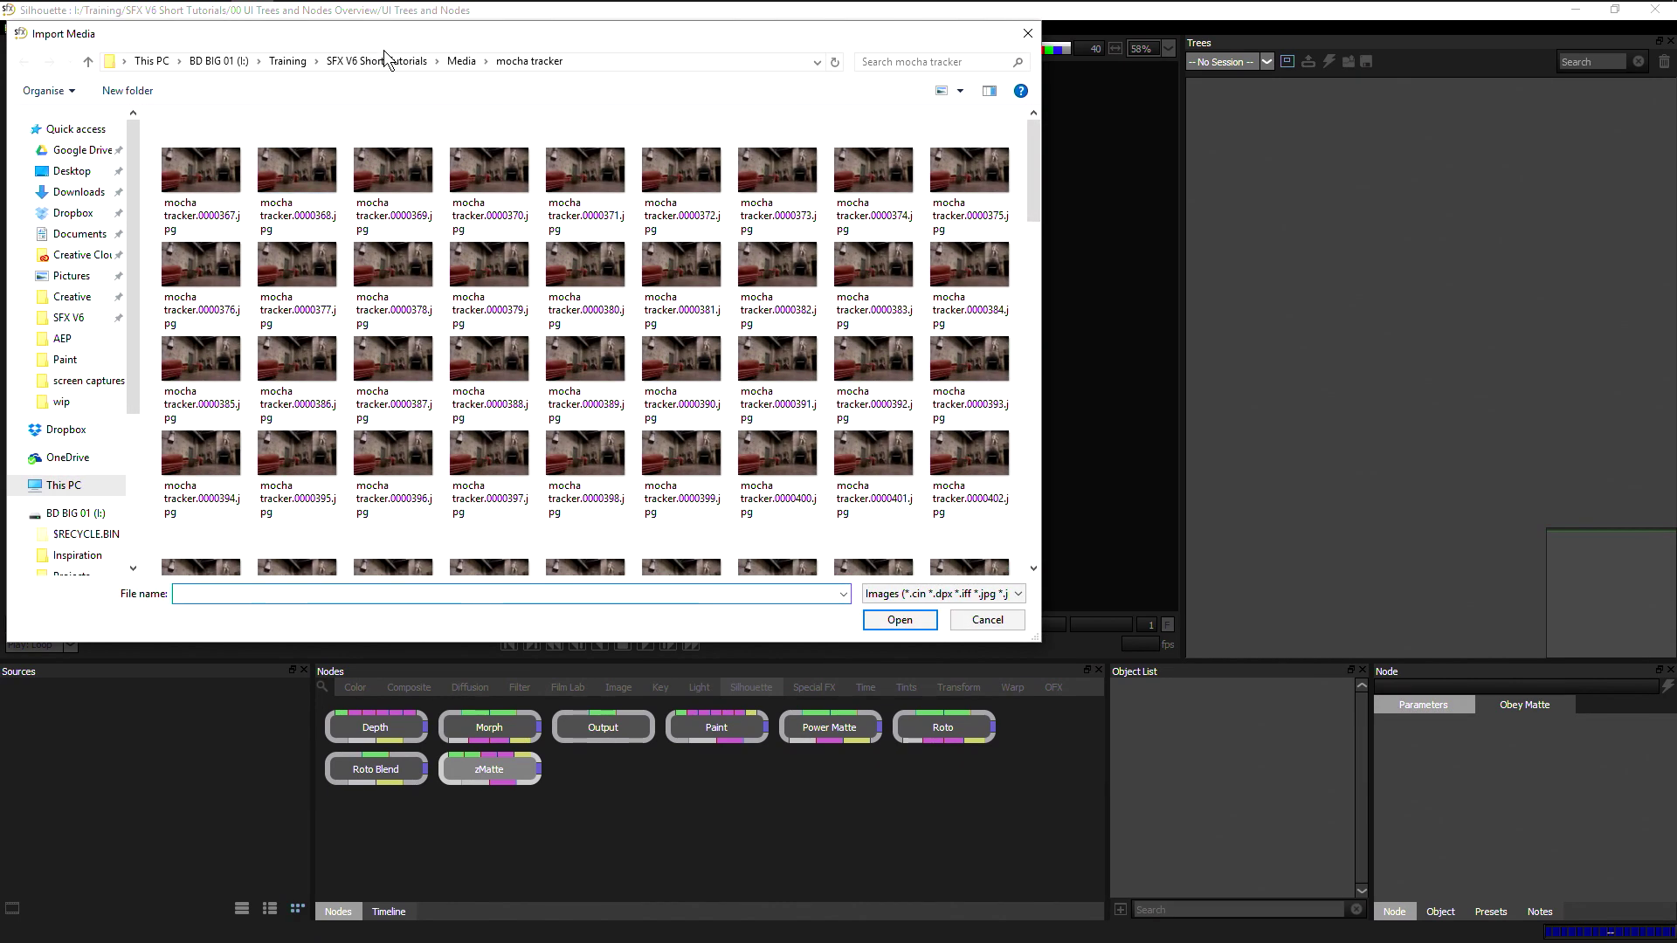
left_click(461, 62)
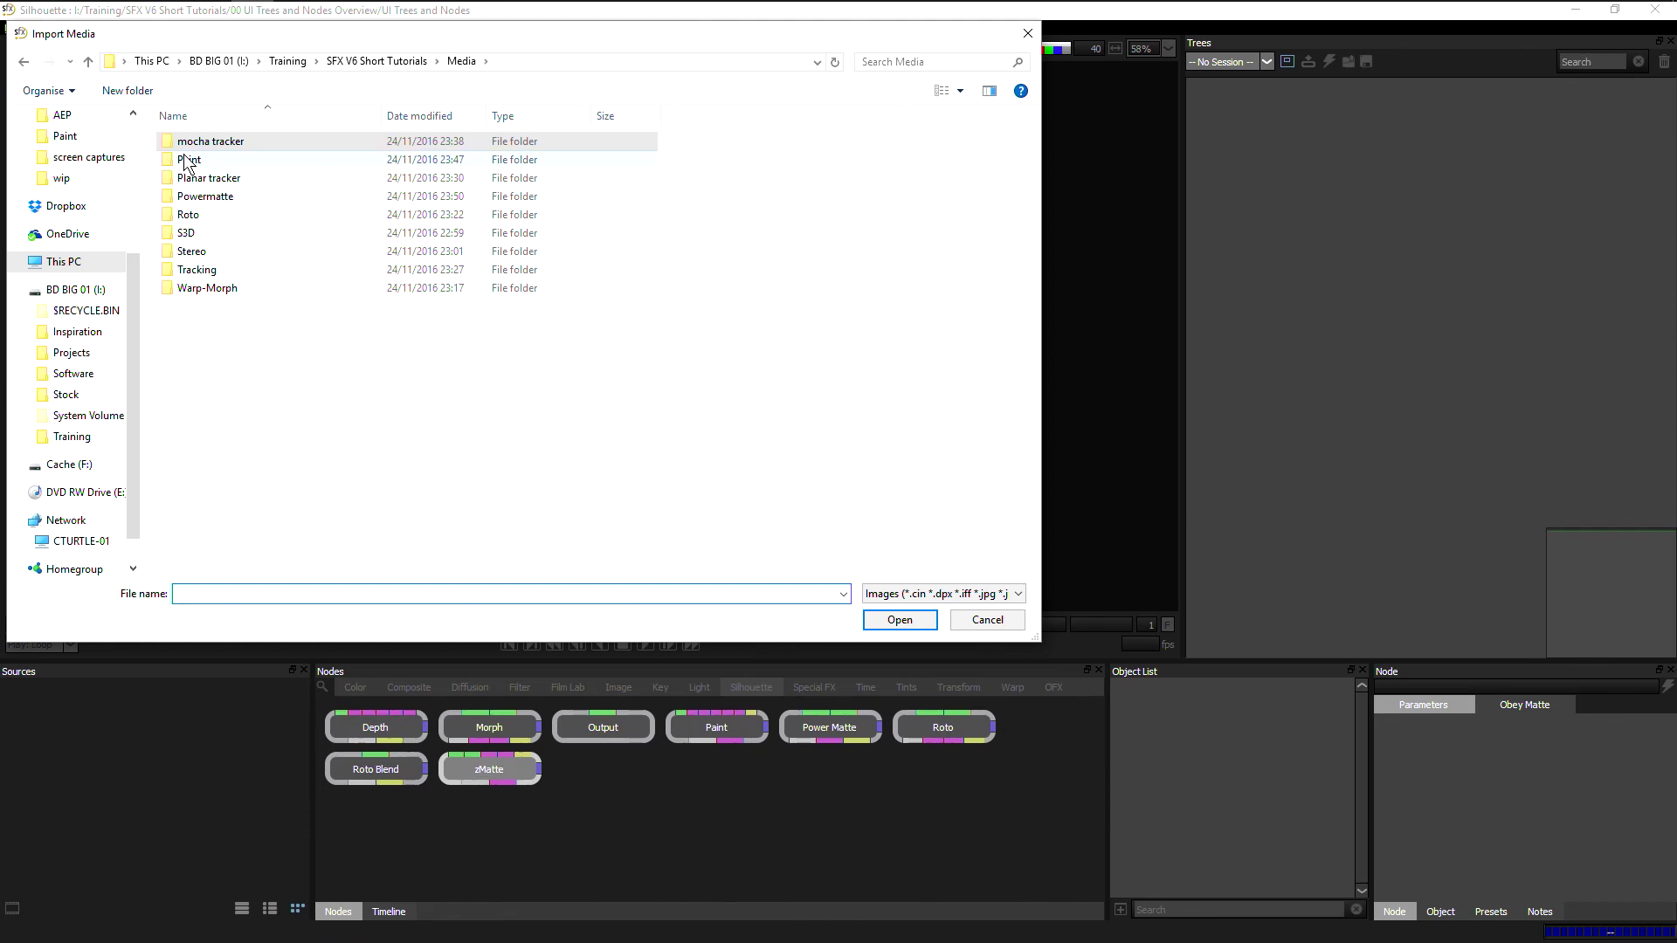
double_click(187, 162)
double_click(227, 159)
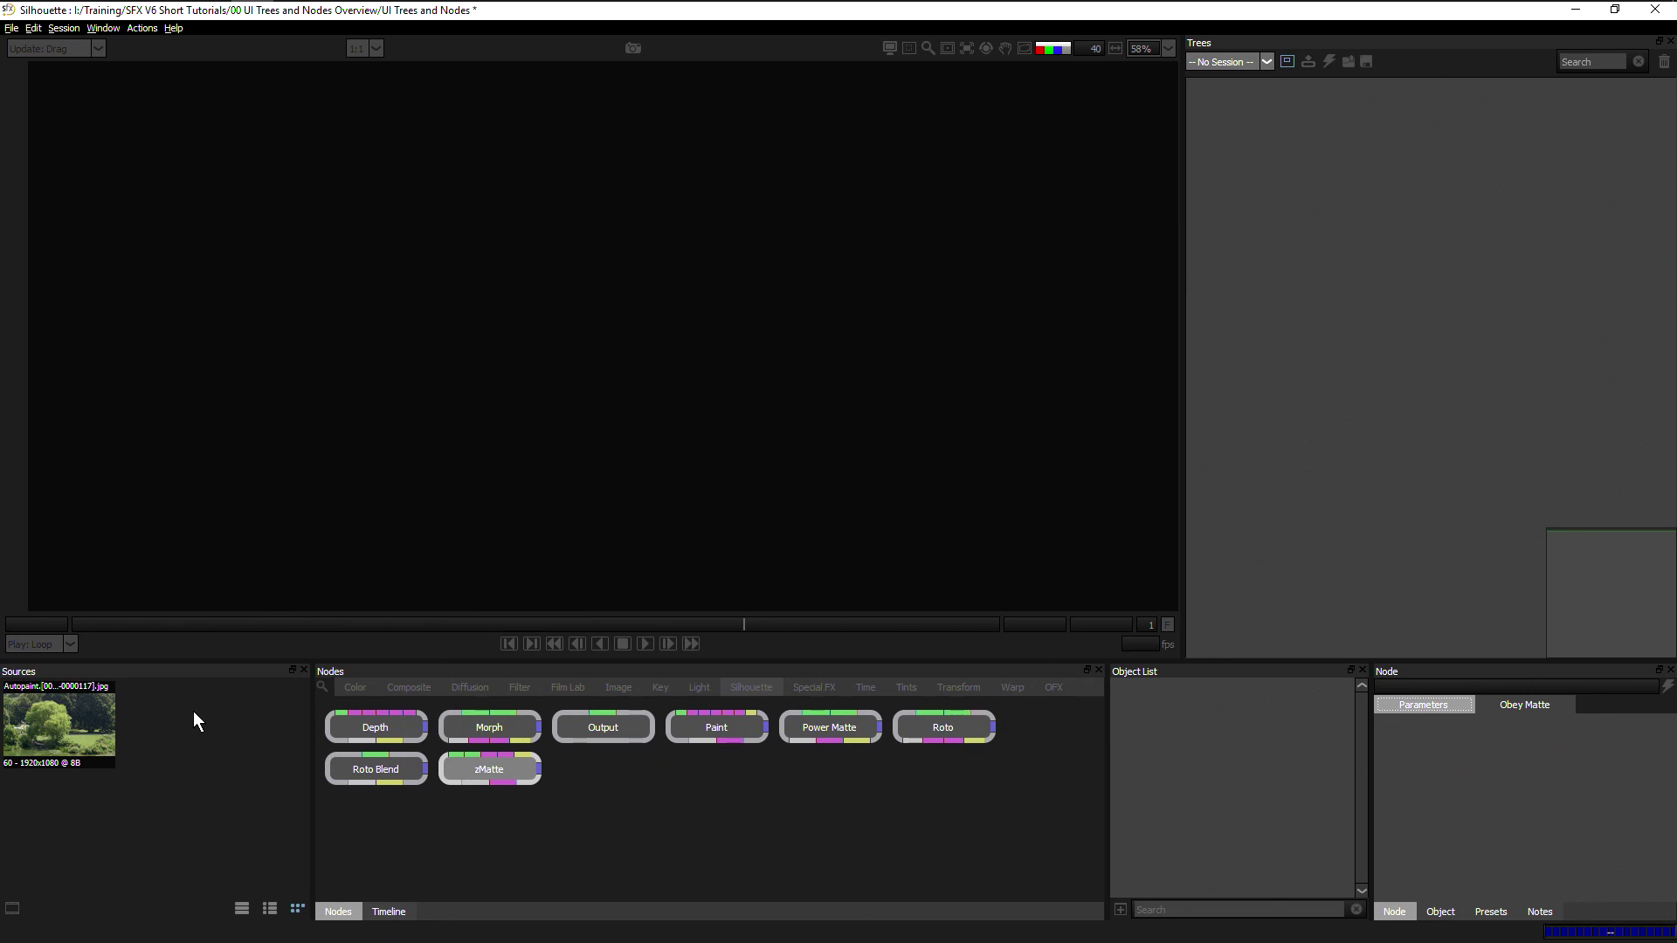
Step: Import the Planar tracker image sequence from the Planar tracker folder inside Media
double_click(210, 730)
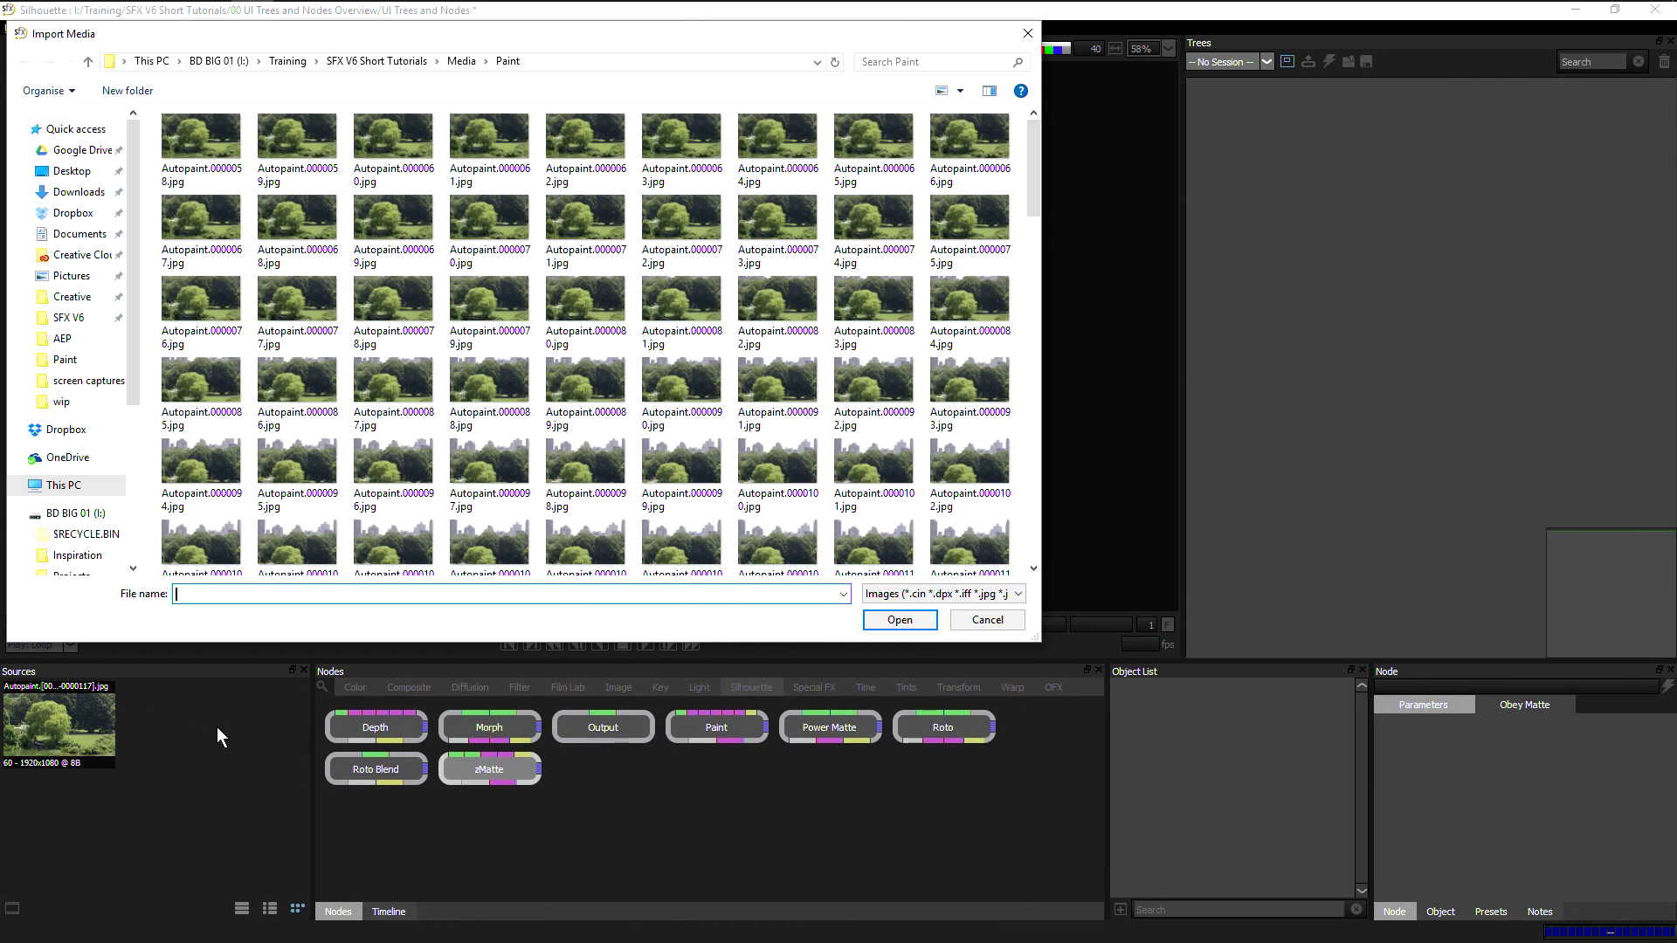
left_click(461, 61)
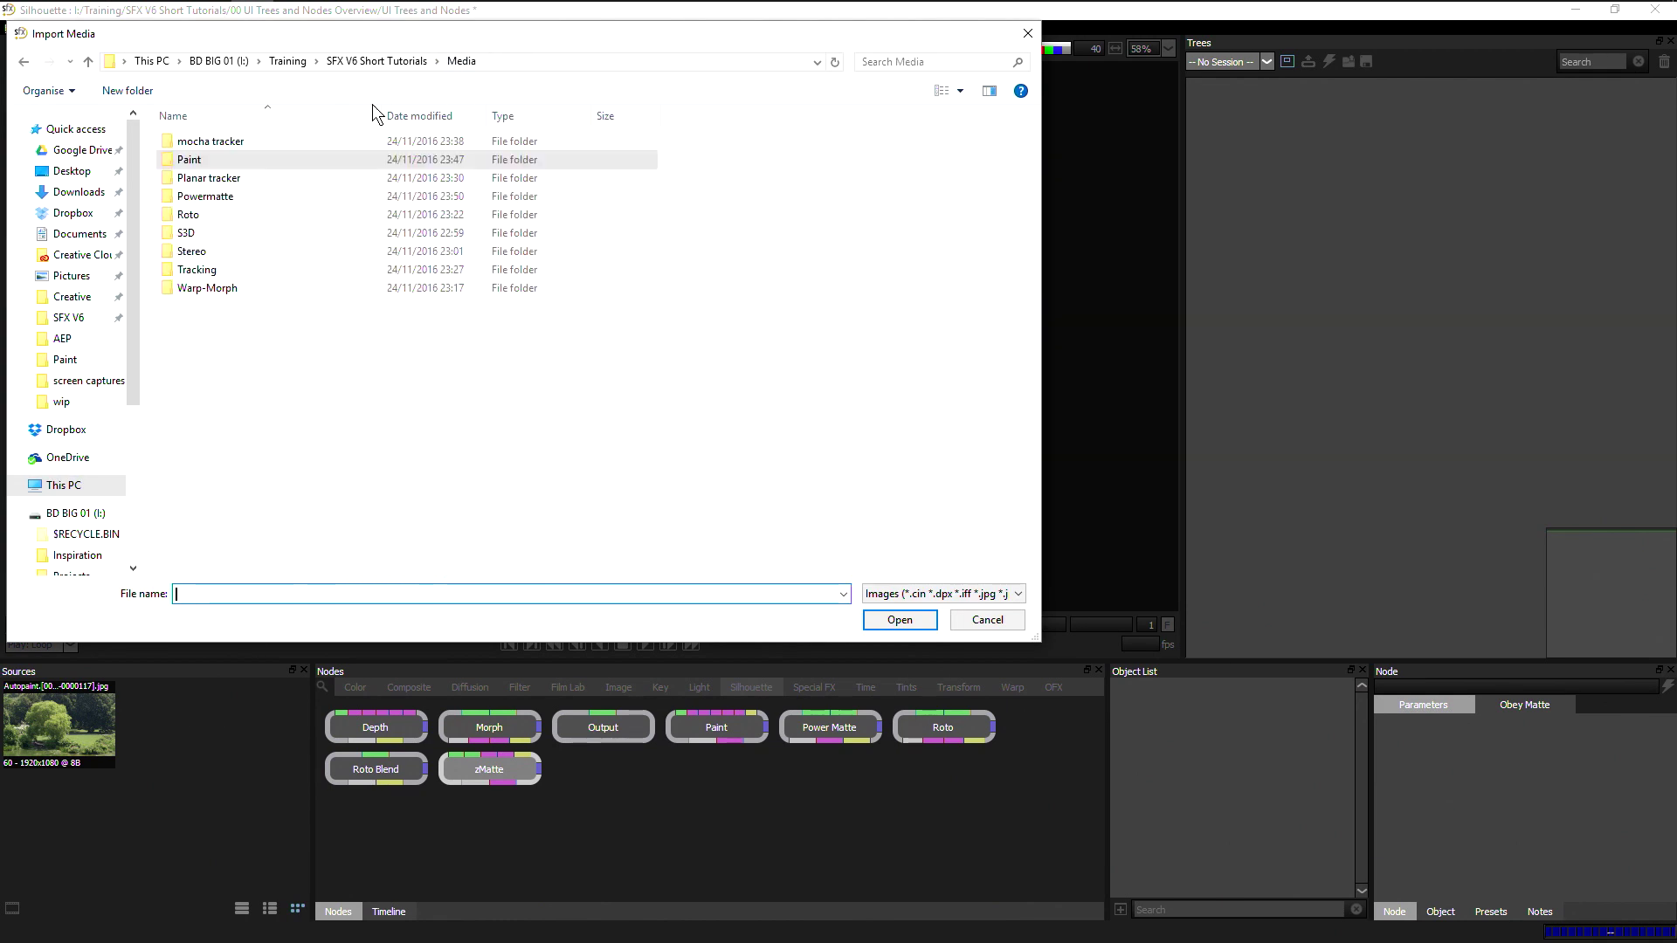
double_click(223, 175)
double_click(236, 162)
Step: Import the Powermatte image sequence from the Powermatte folder inside Media
double_click(254, 796)
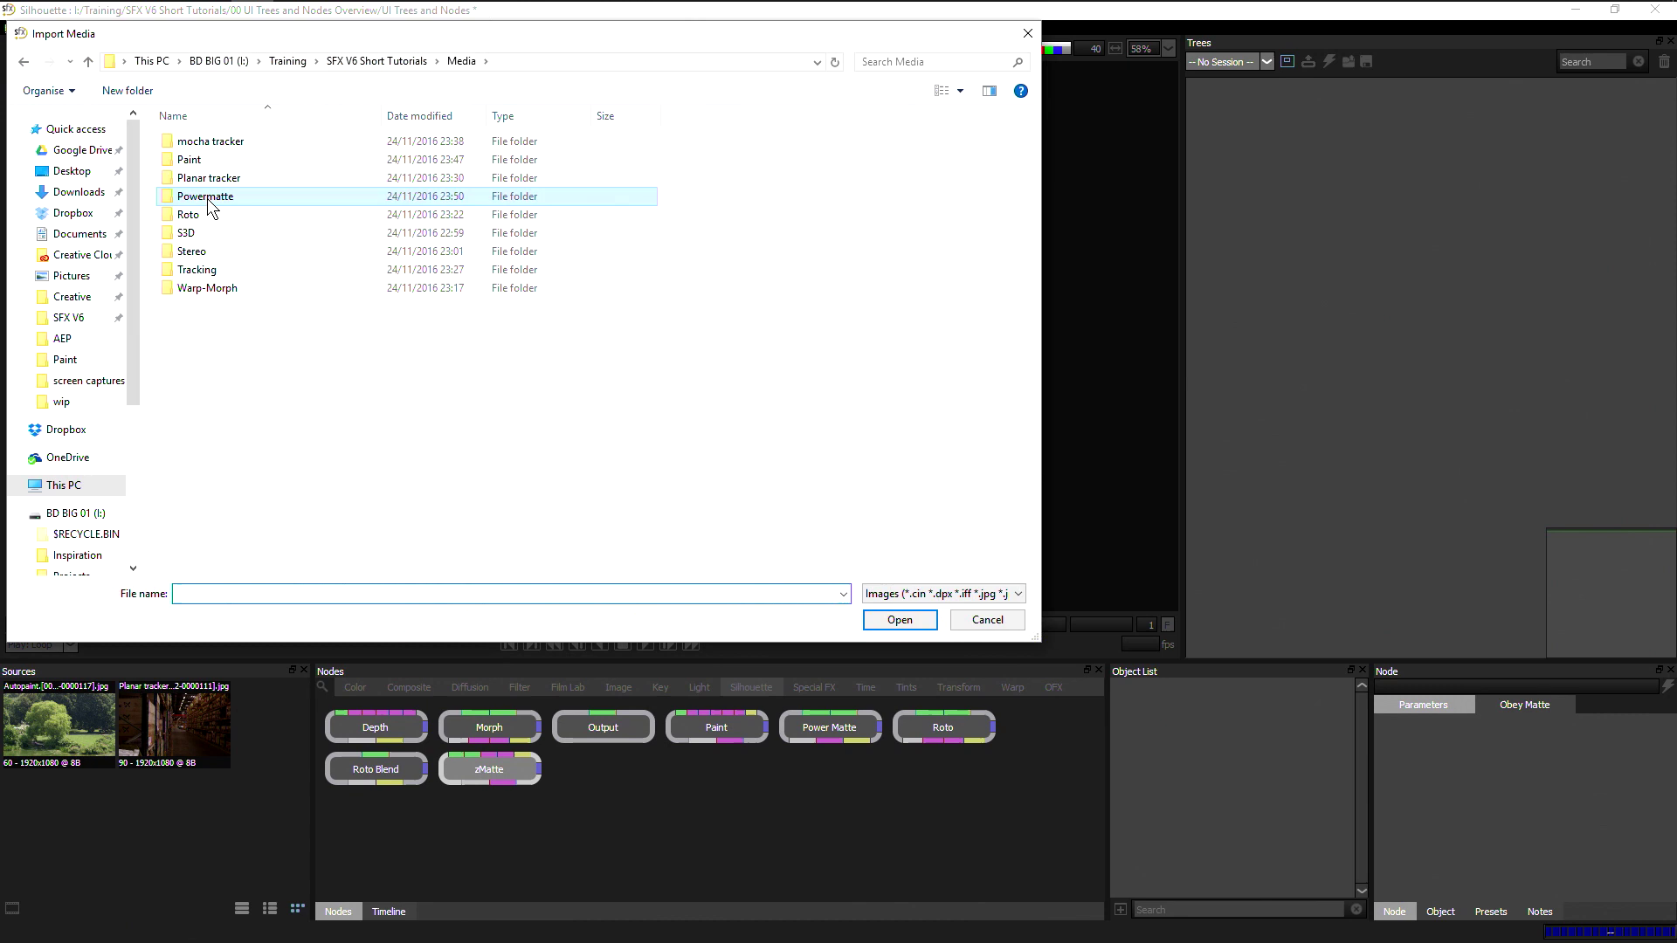
double_click(226, 161)
double_click(225, 162)
Step: Import the Ribbon tying image sequence from the Roto folder inside Media
double_click(210, 820)
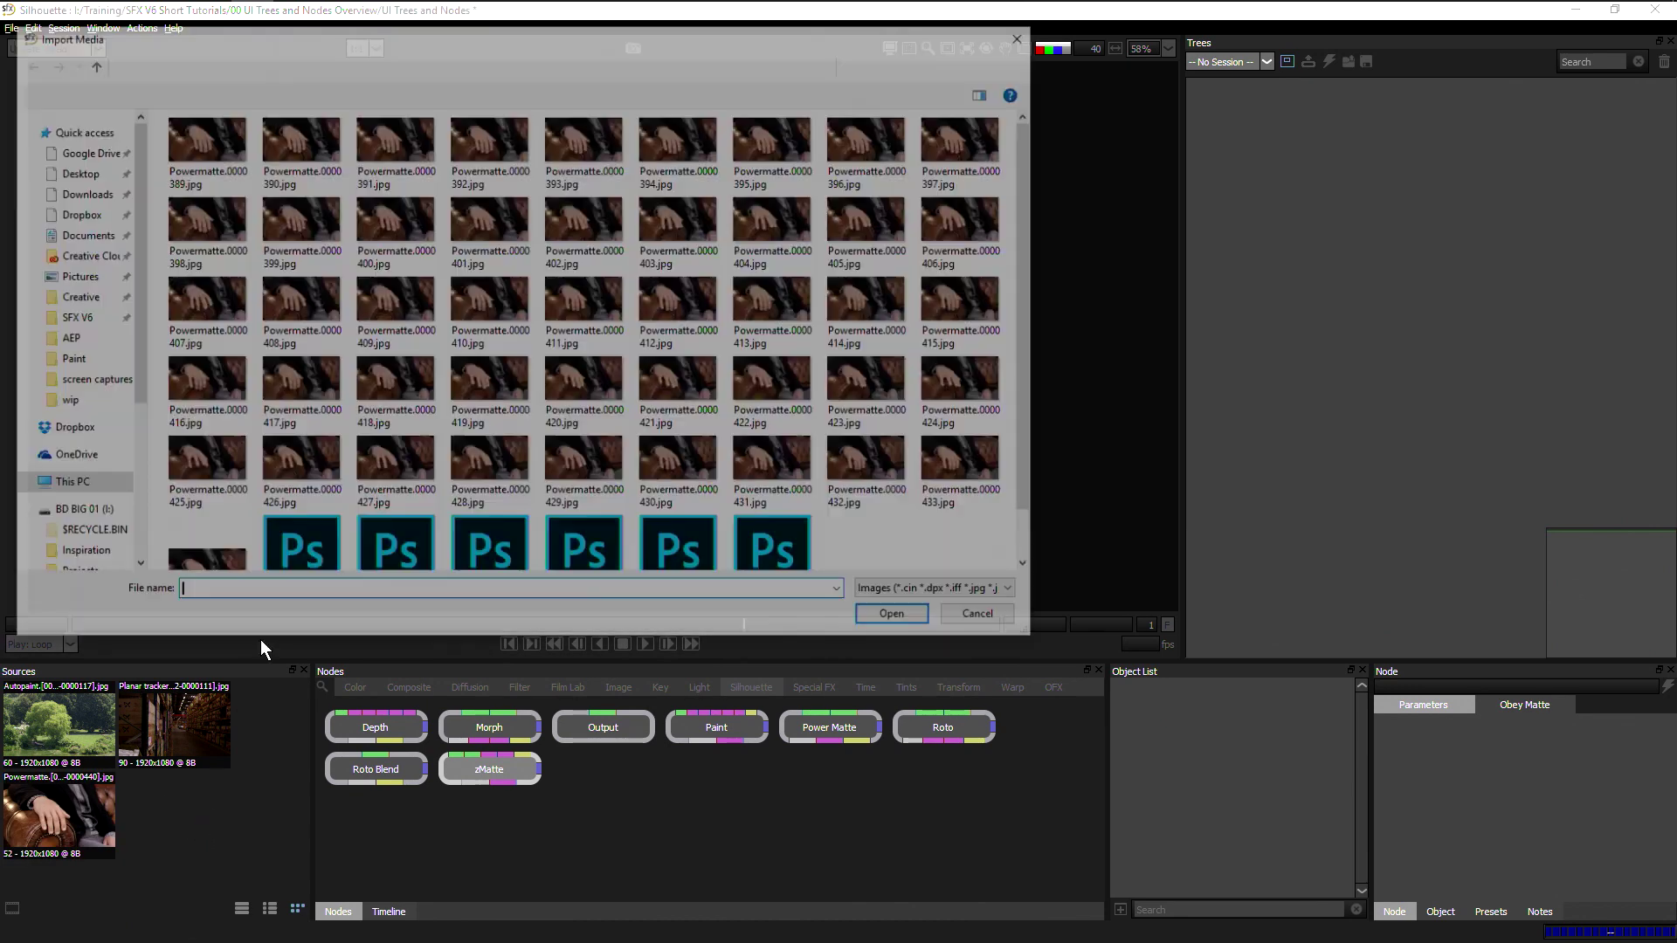
left_click(461, 60)
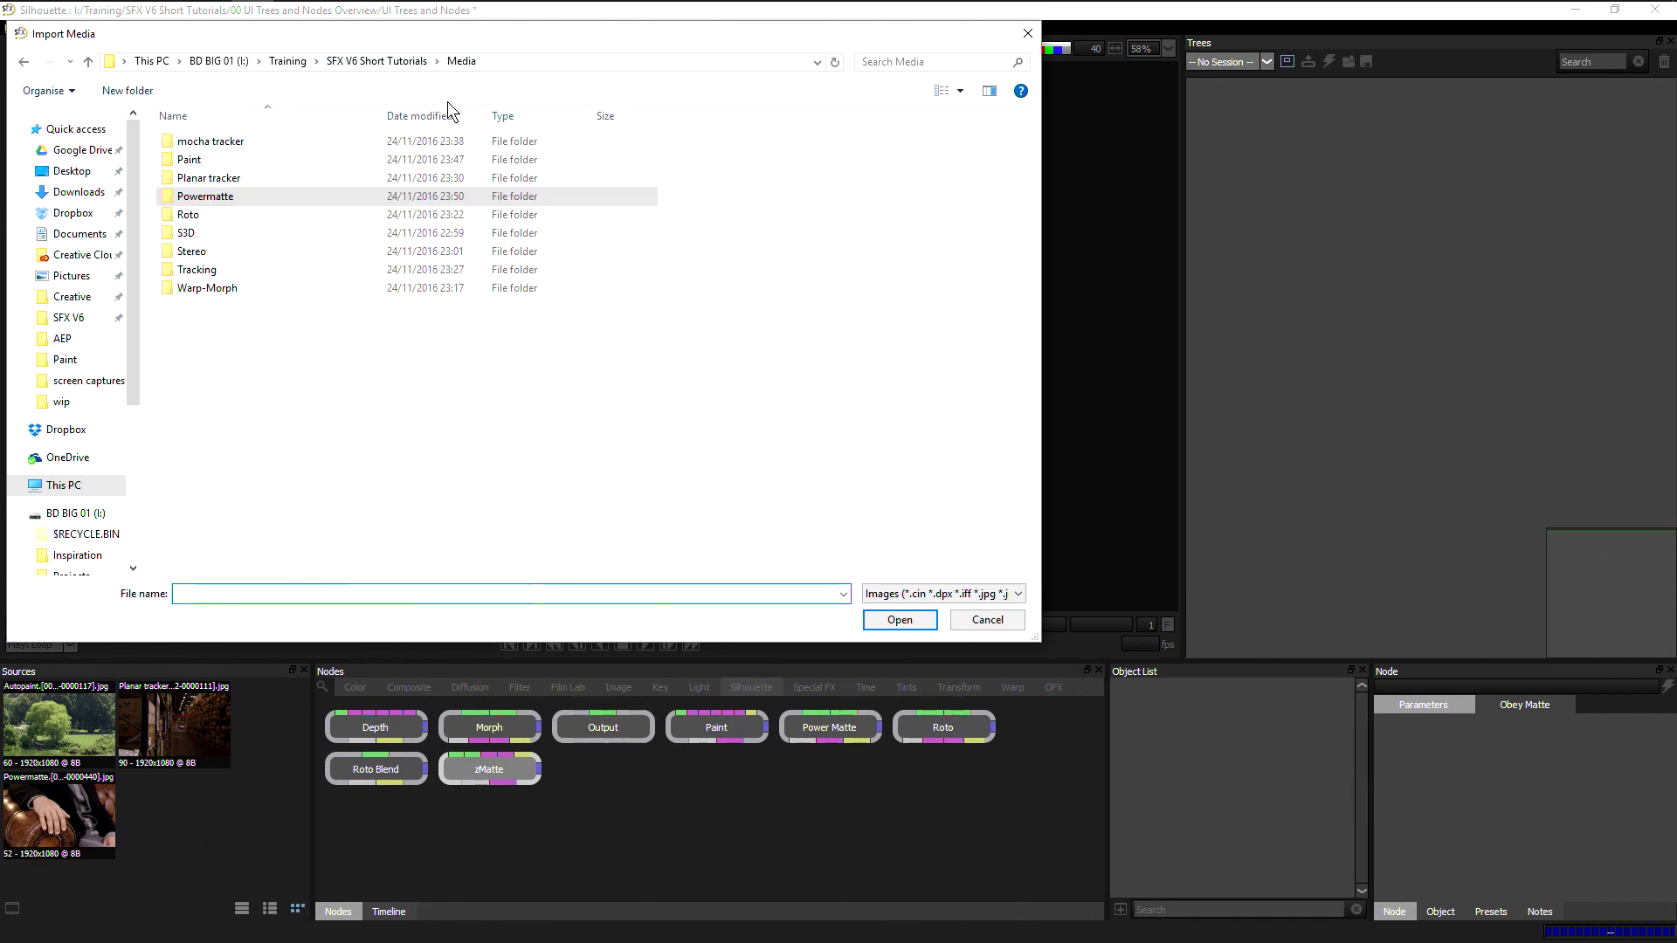
double_click(201, 216)
double_click(245, 155)
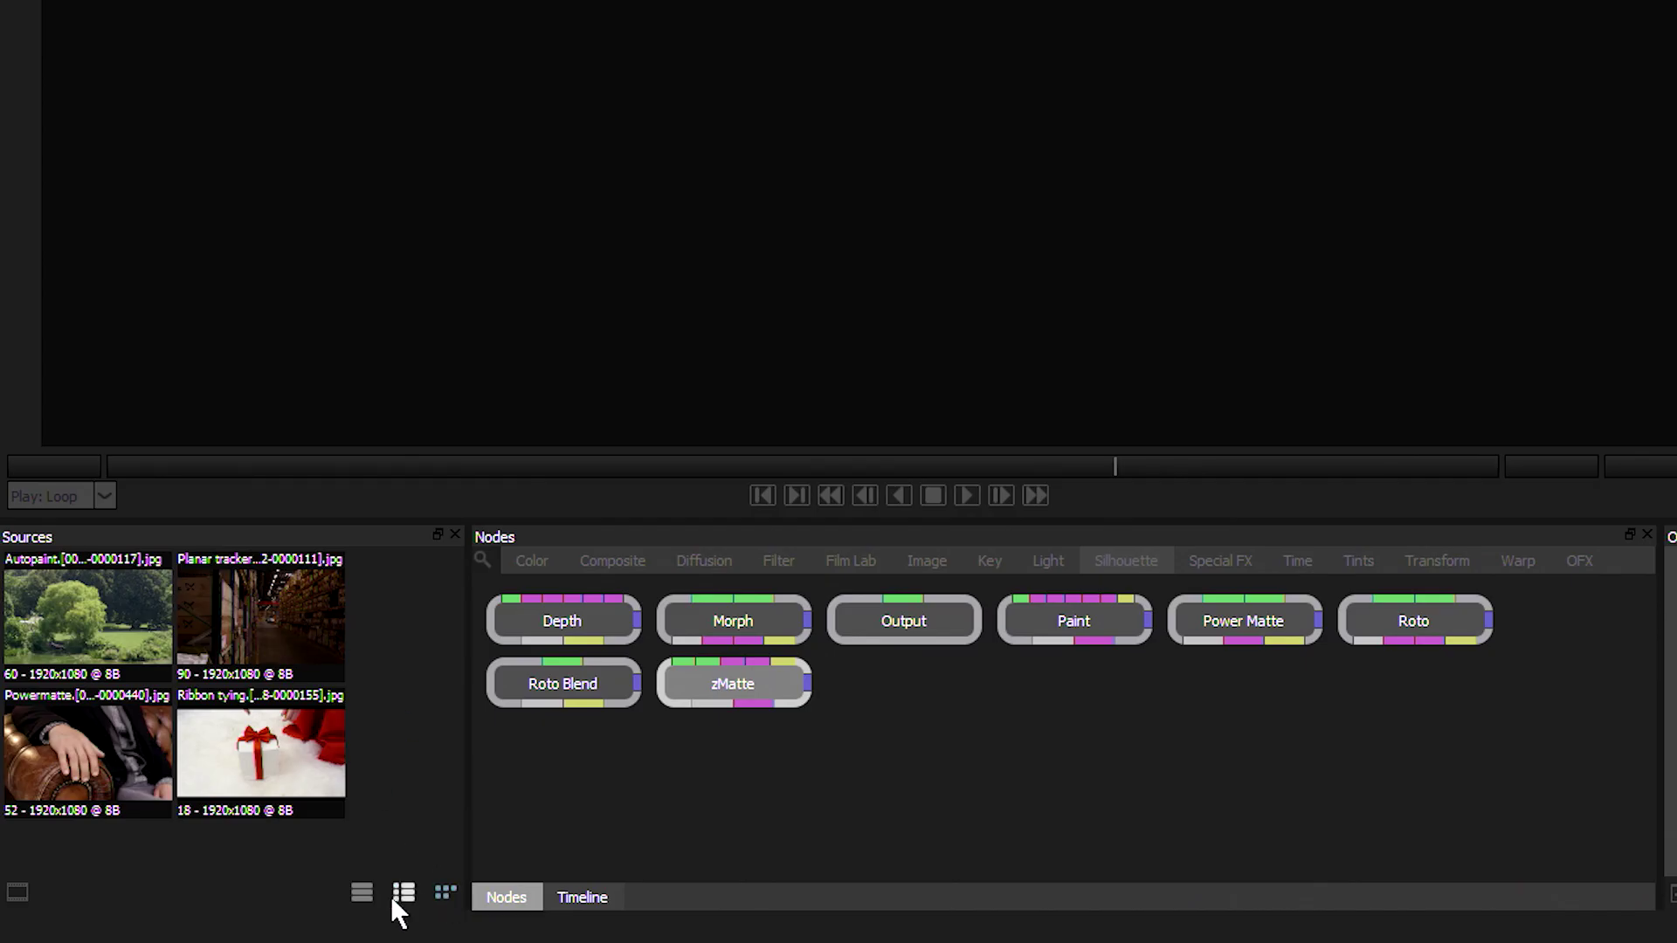
Step: Show the sources in both list layouts, return them to thumbnail view, and save the project
left_click(406, 891)
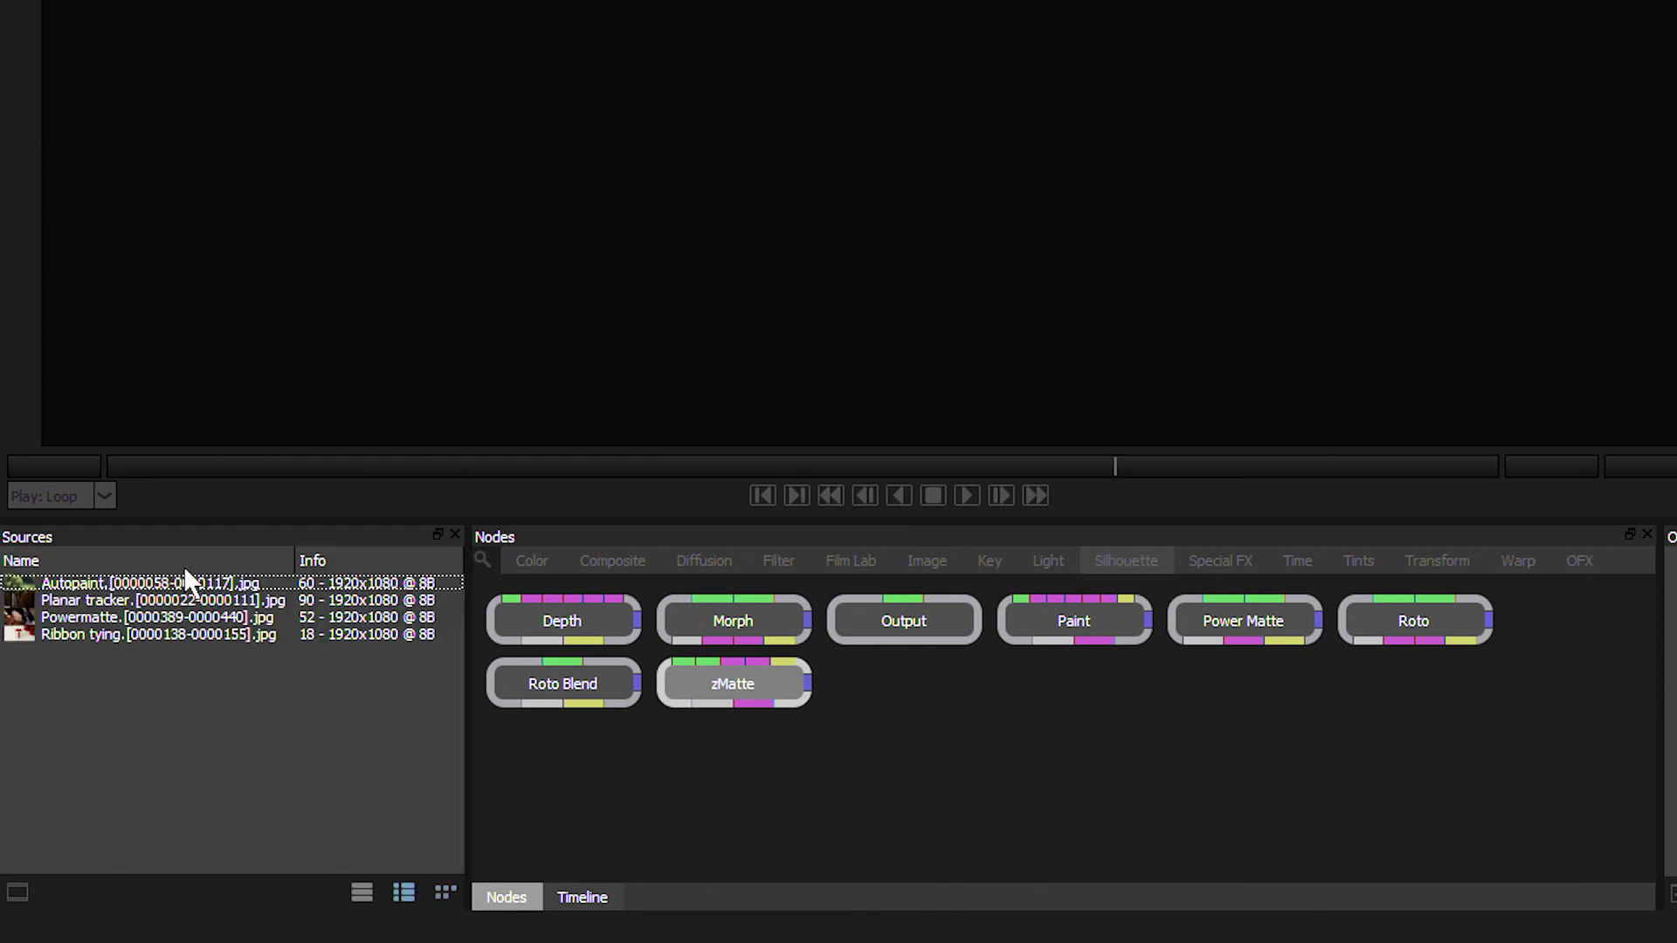
left_click(365, 890)
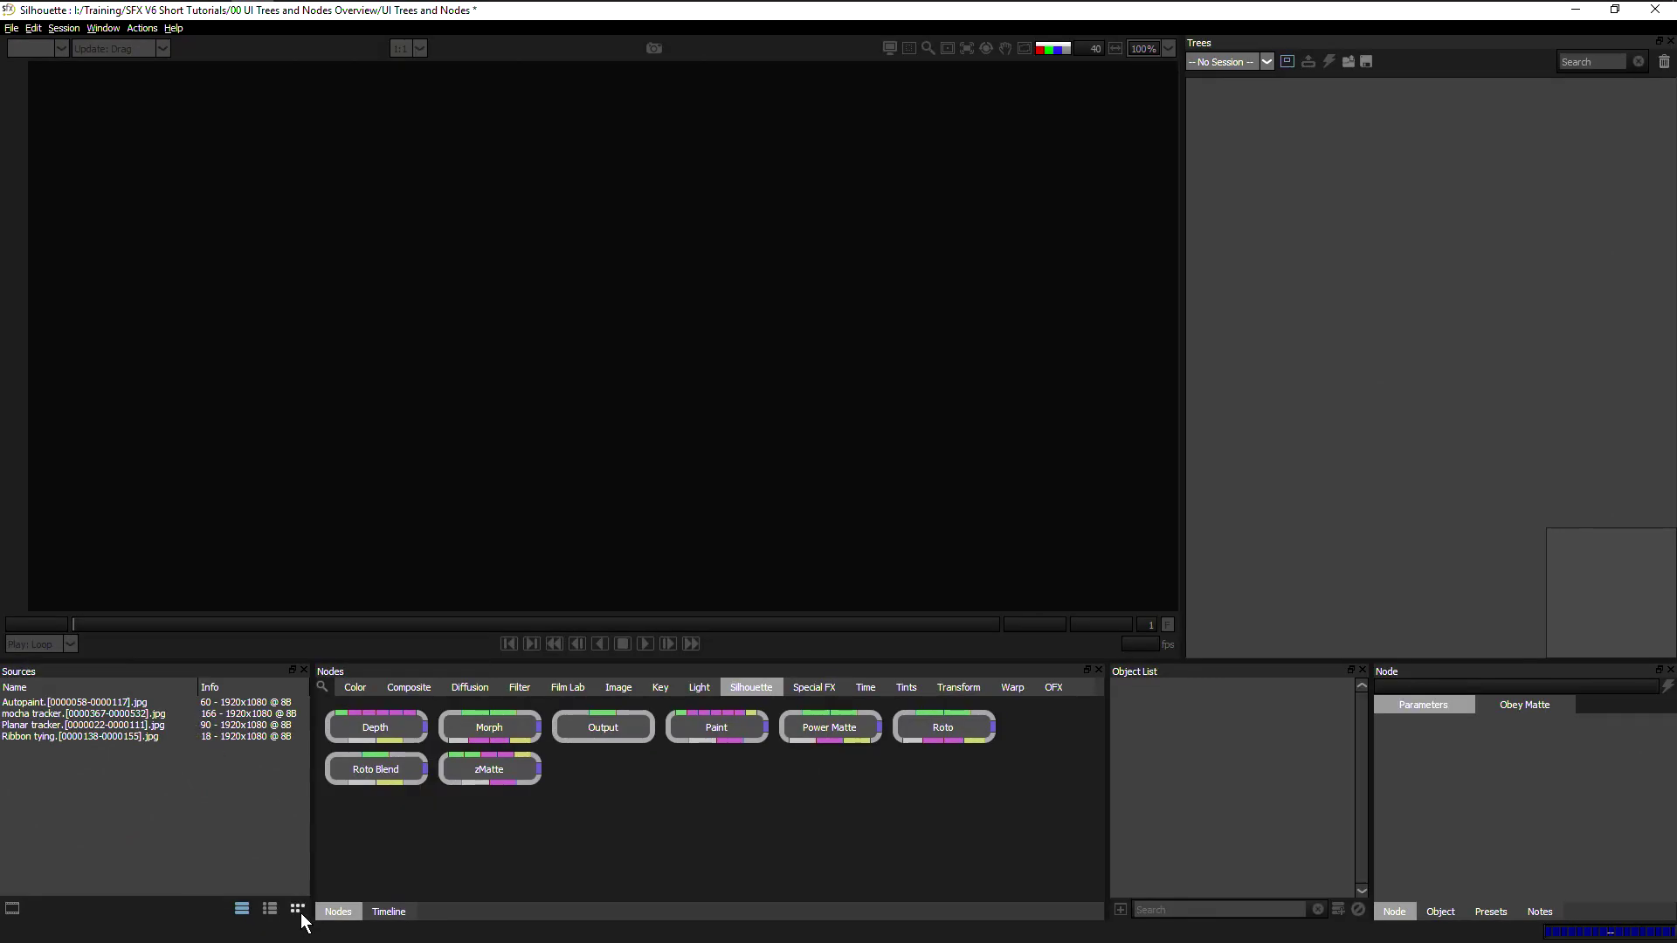
left_click(446, 891)
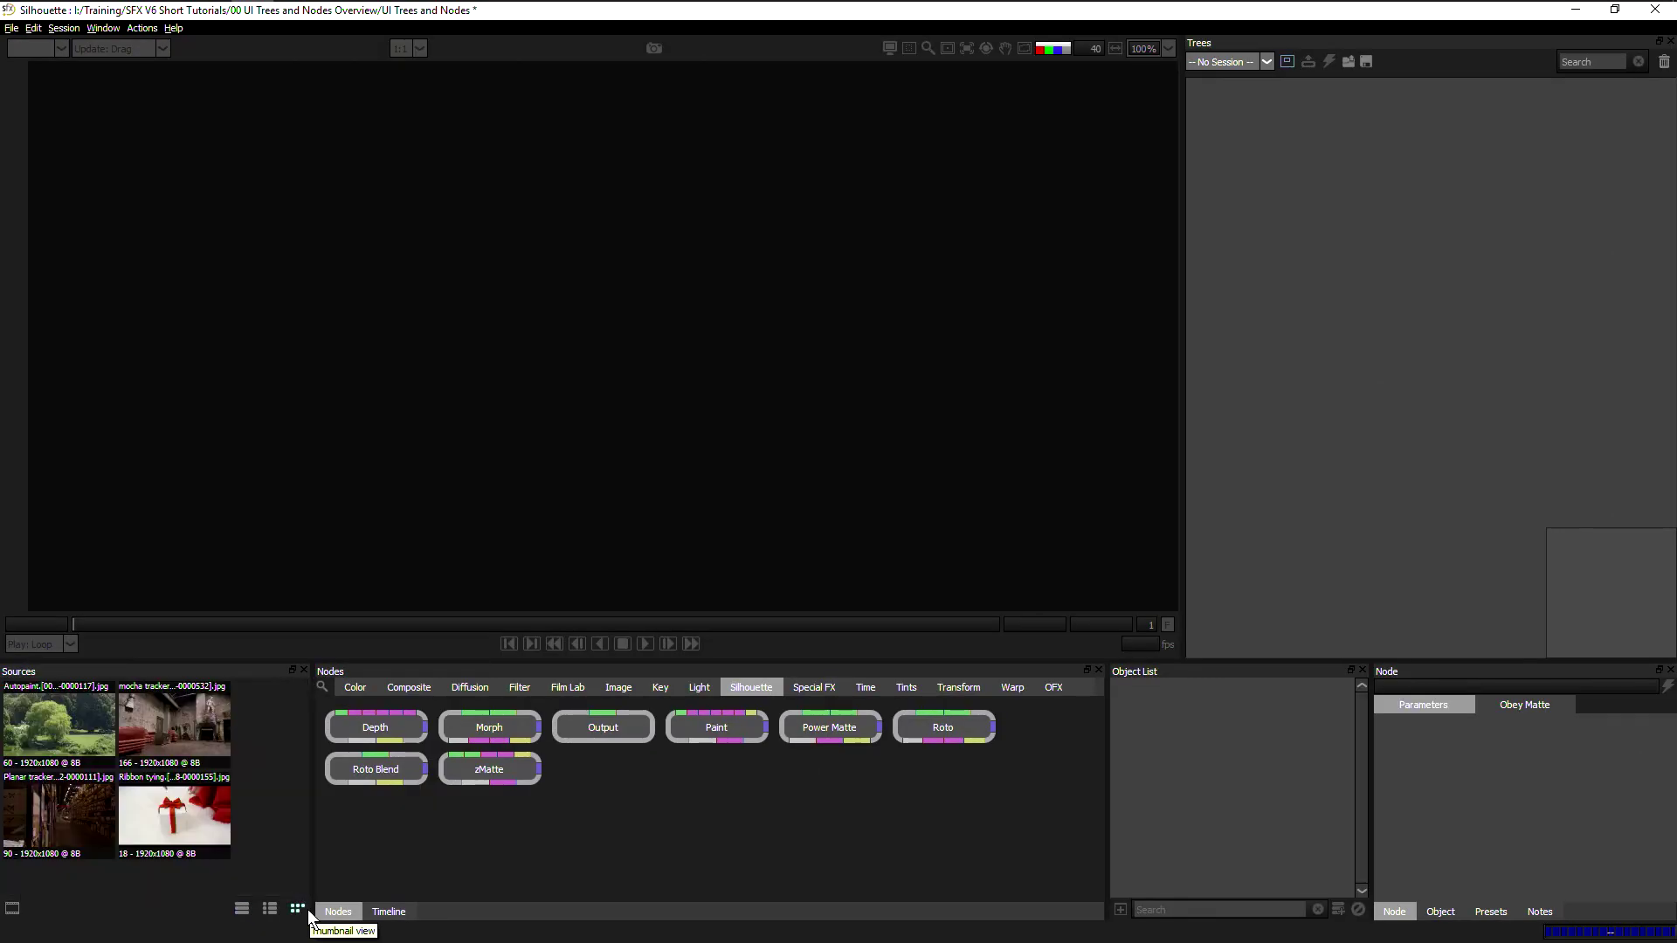
key("ctrl+s")
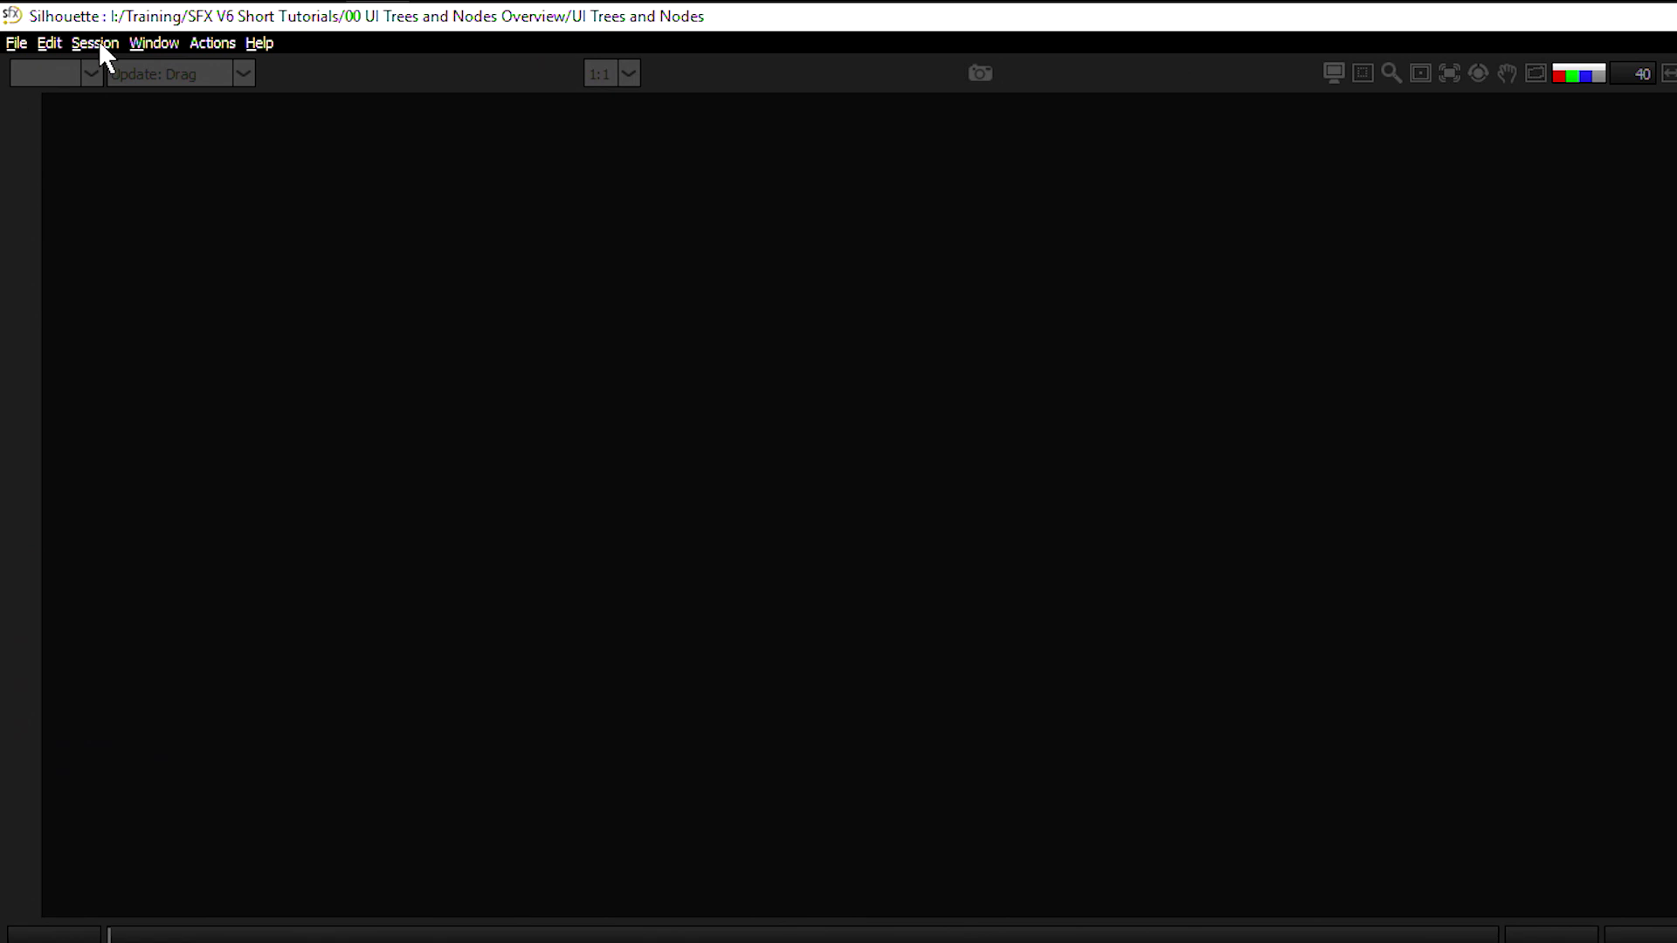
left_click(67, 27)
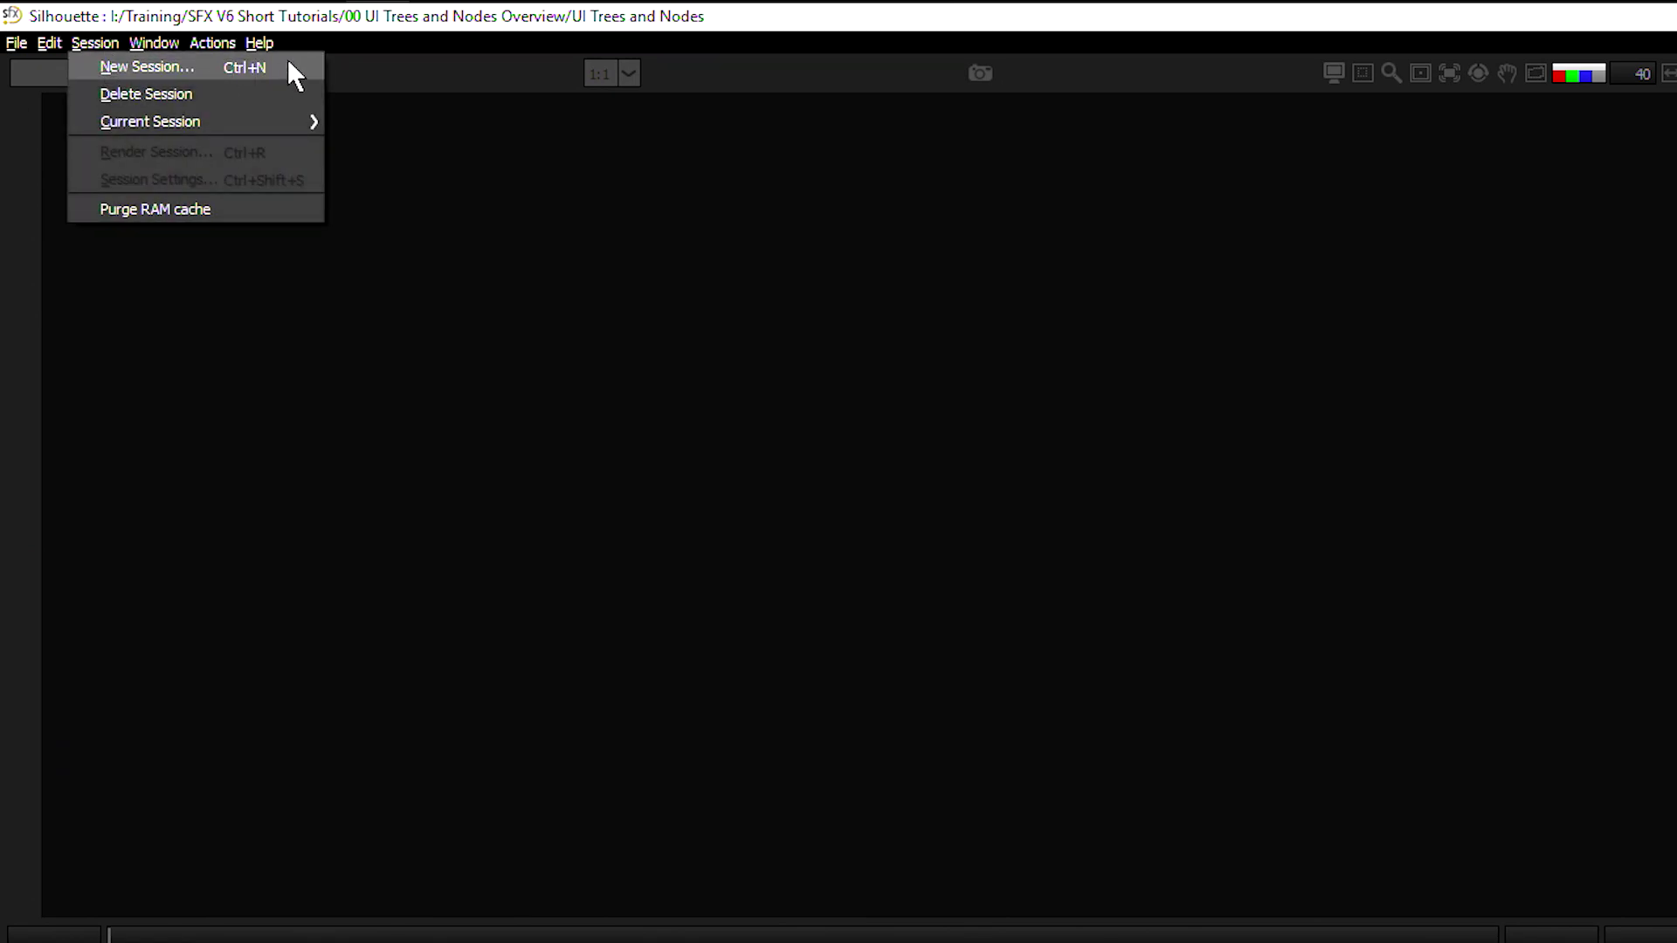
left_click(1210, 319)
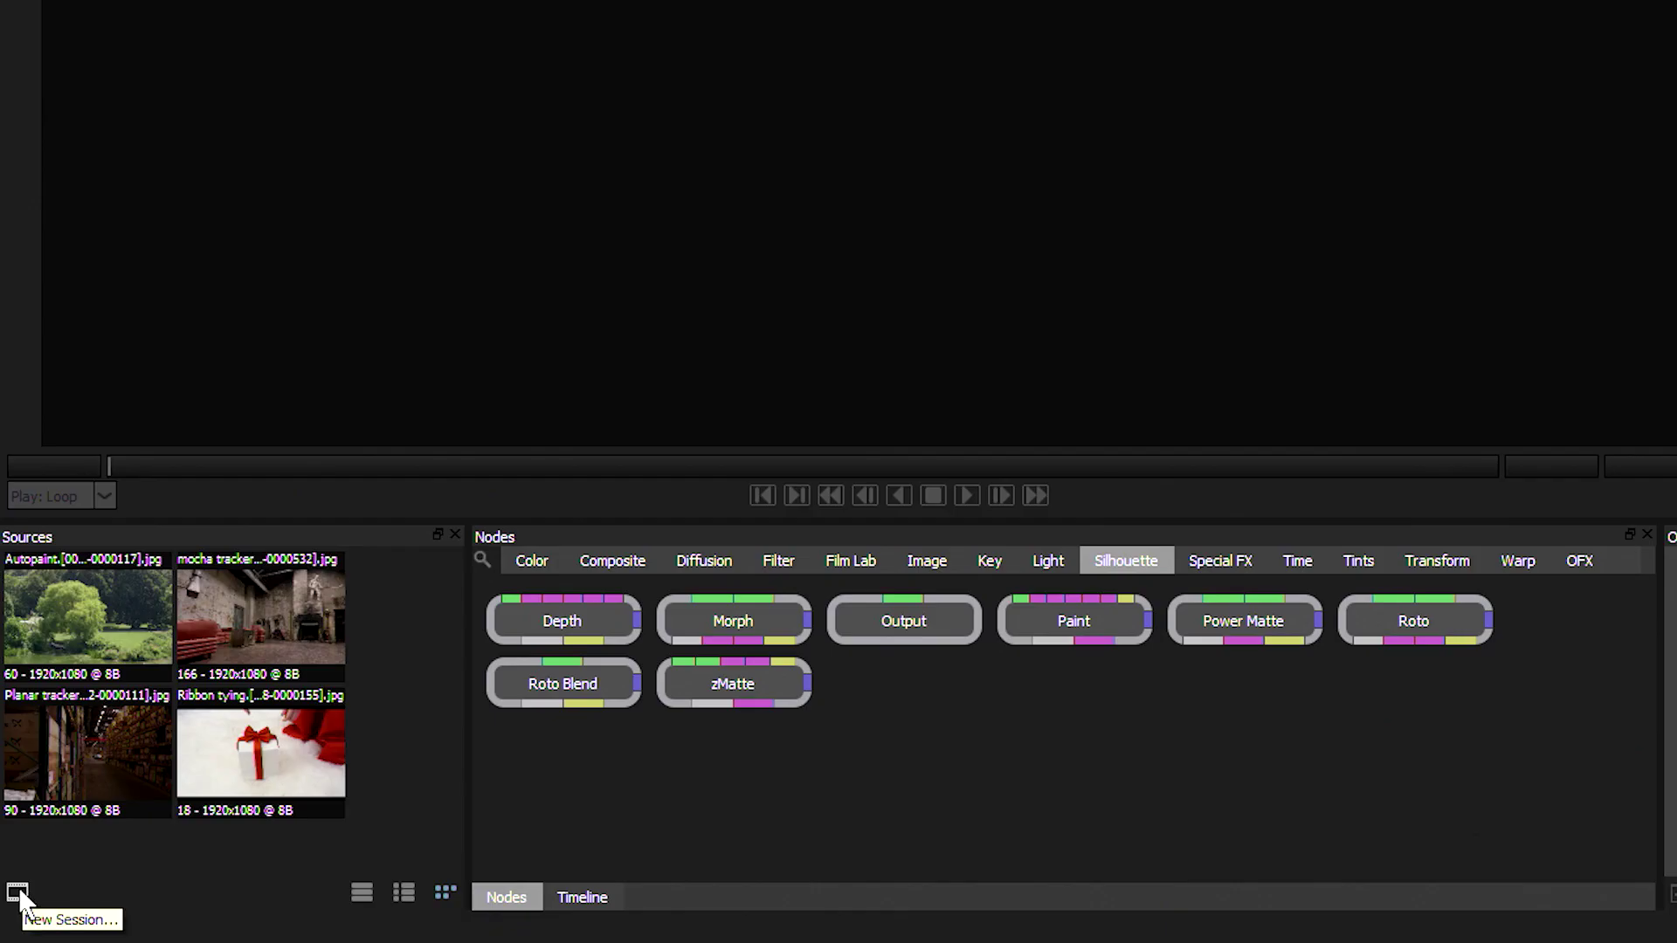
left_click(18, 888)
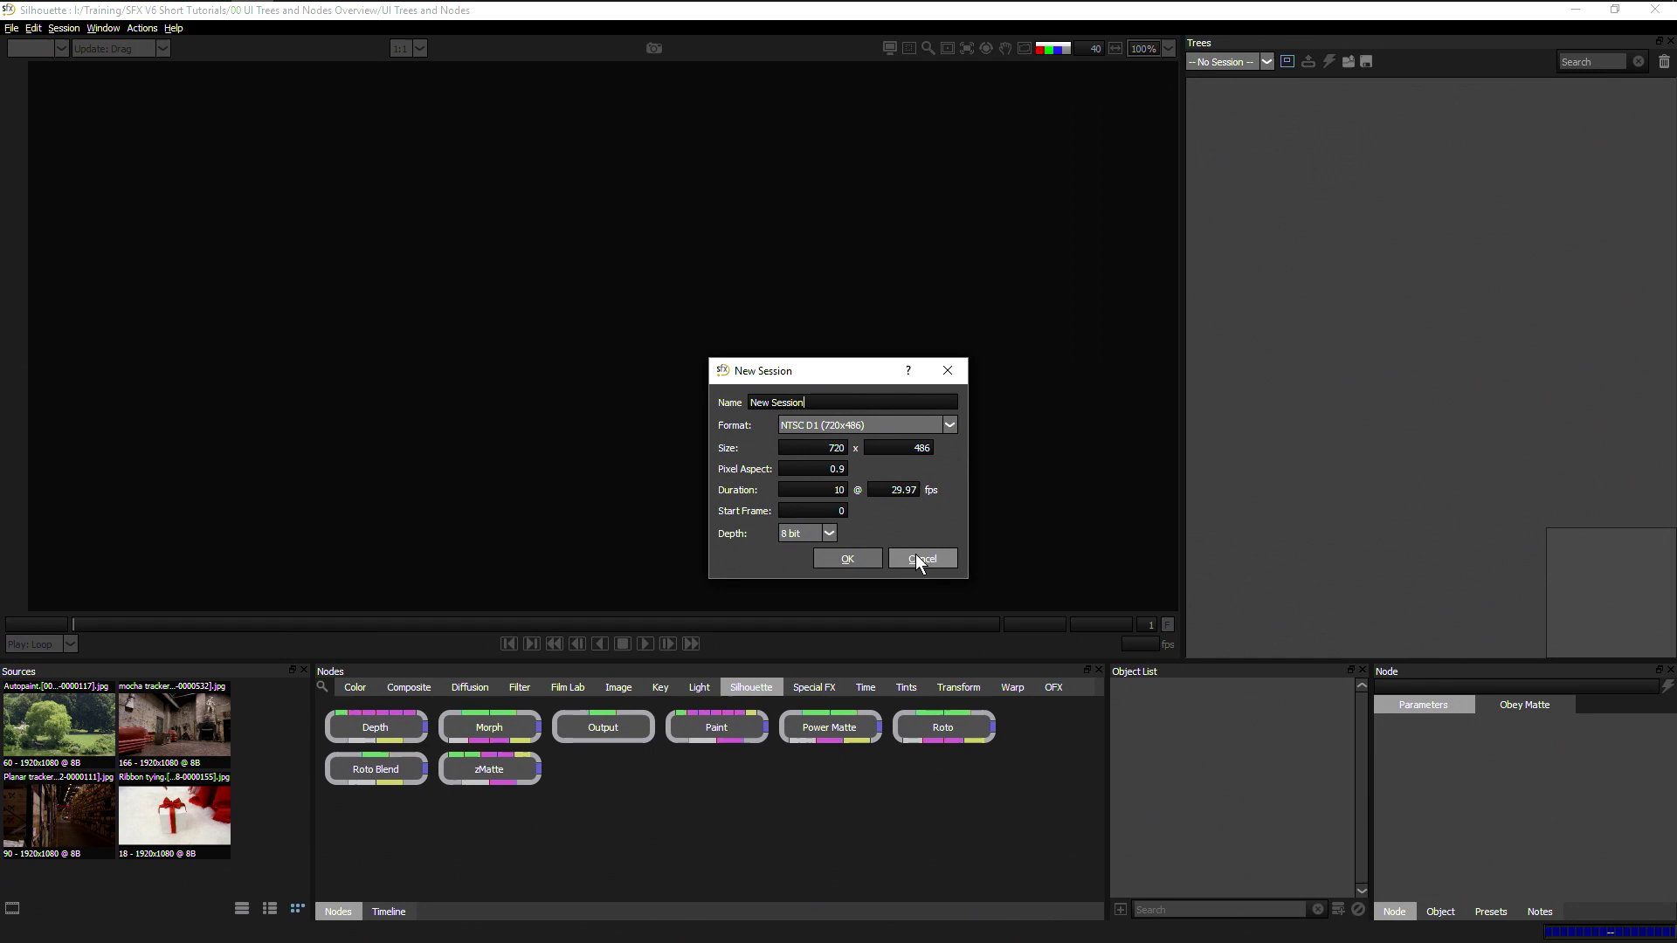
left_click(918, 559)
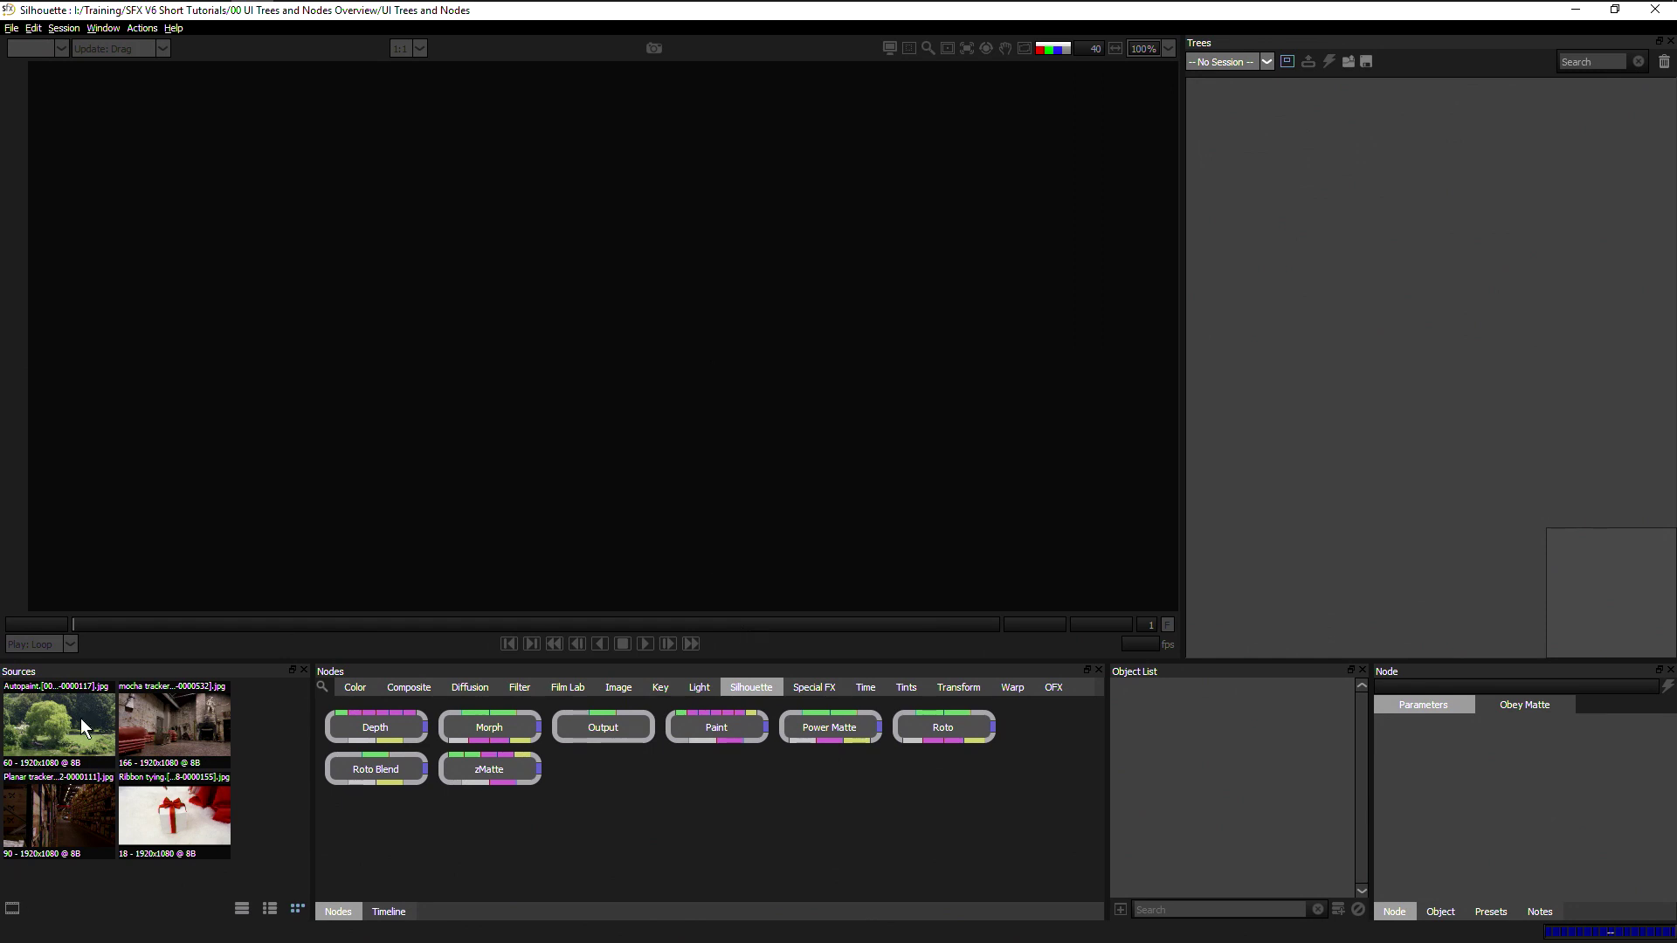
Step: Create a session from the Autopaint source, named "UI Ben 01", in HDTV 24p (1920x1080) format at 25 fps
left_click_drag(81, 718, 1372, 186)
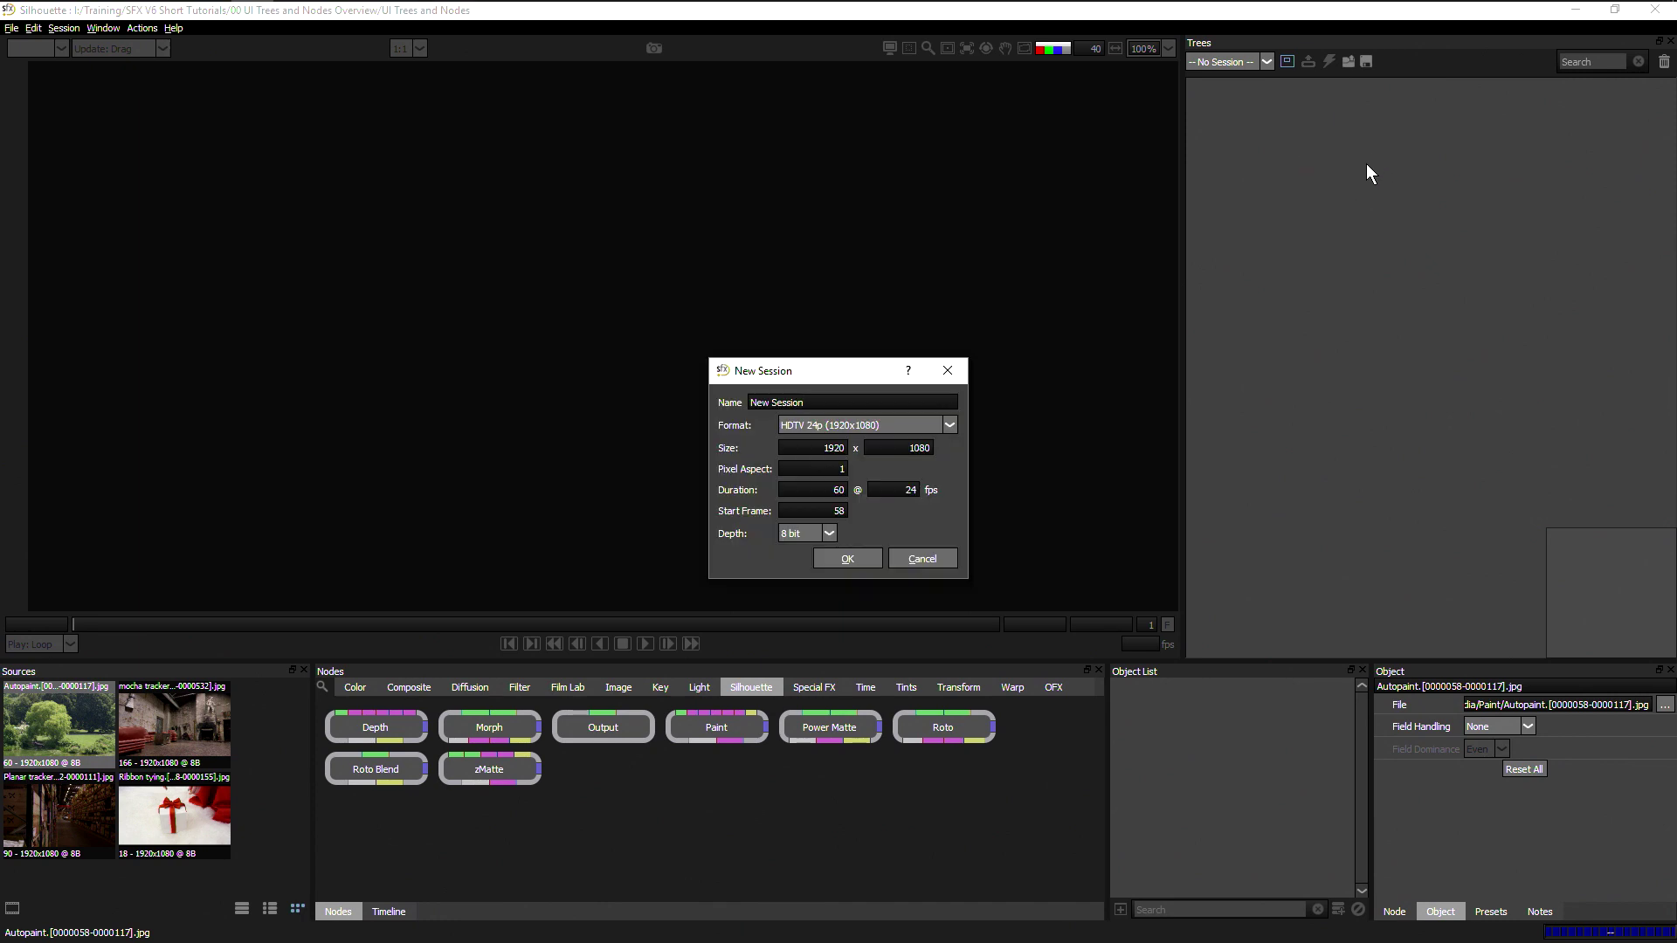
key("ctrl+a")
type("UI Ben 01")
left_click(900, 428)
left_click_drag(950, 459, 949, 475)
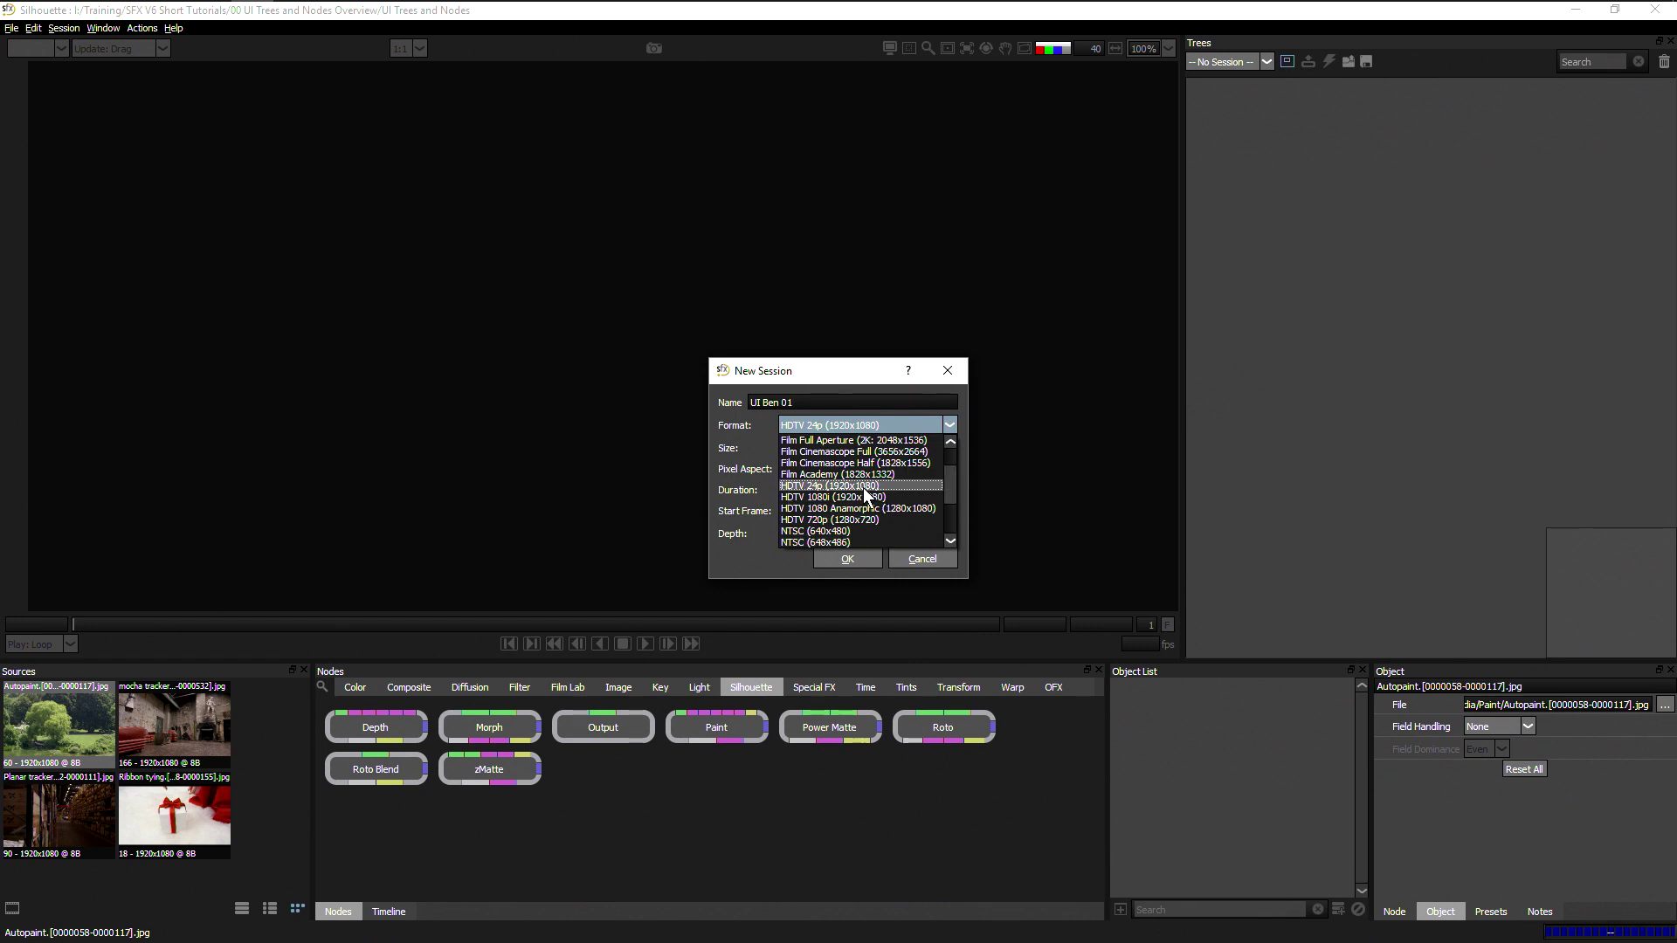
left_click(814, 423)
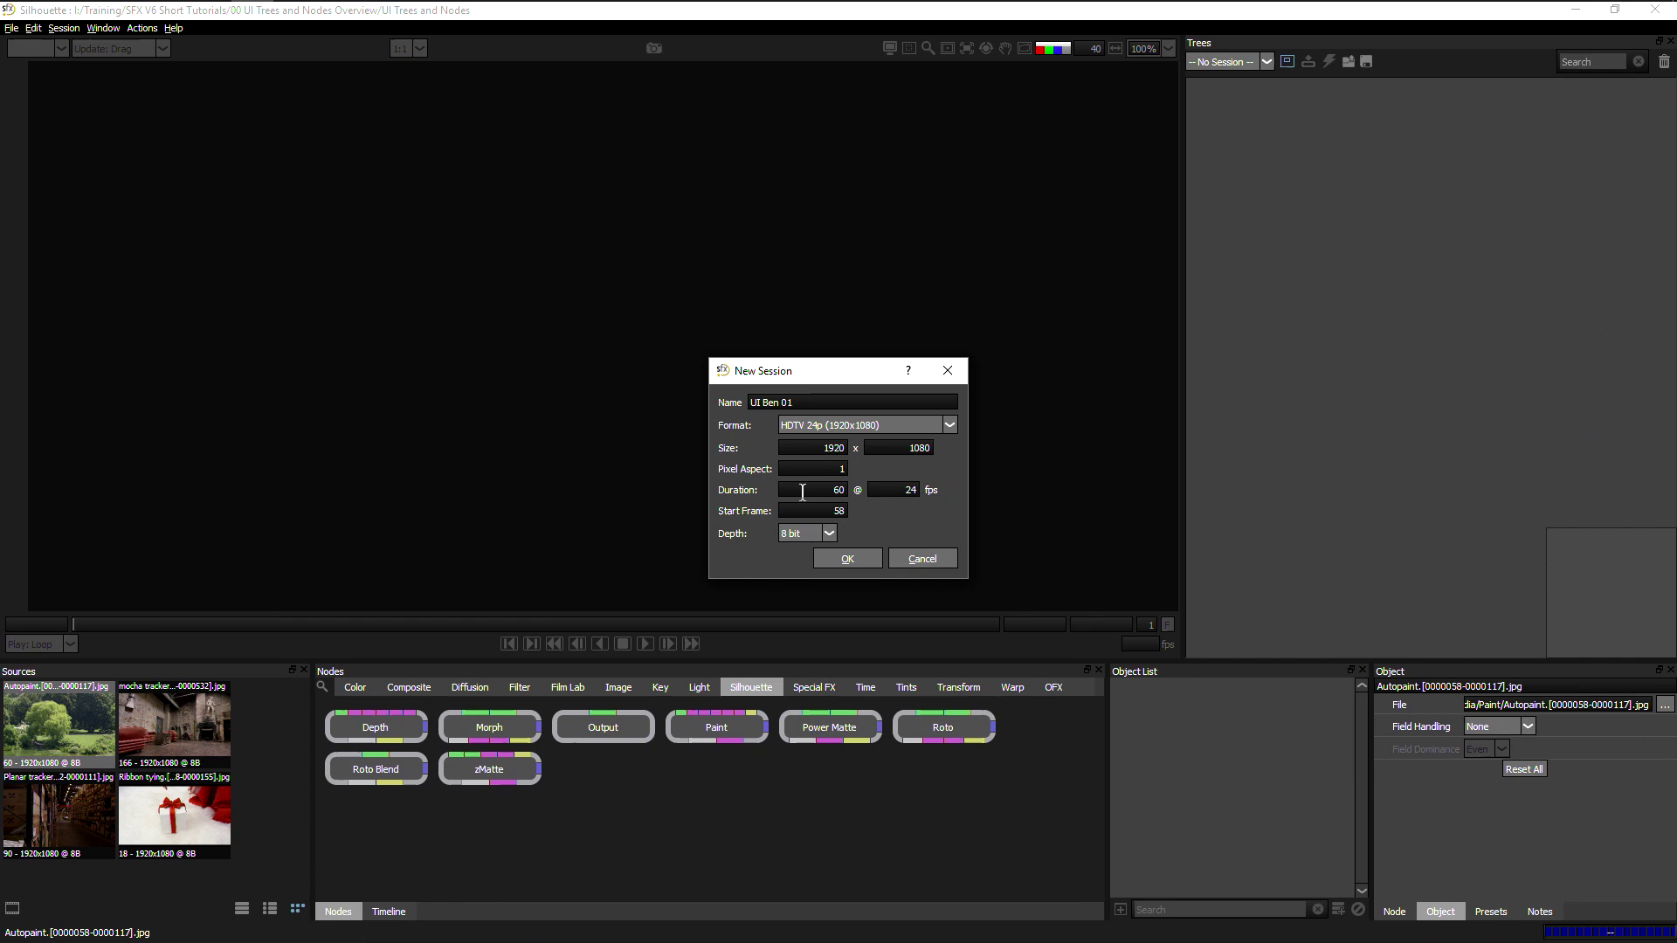
left_click(892, 489)
left_click(842, 556)
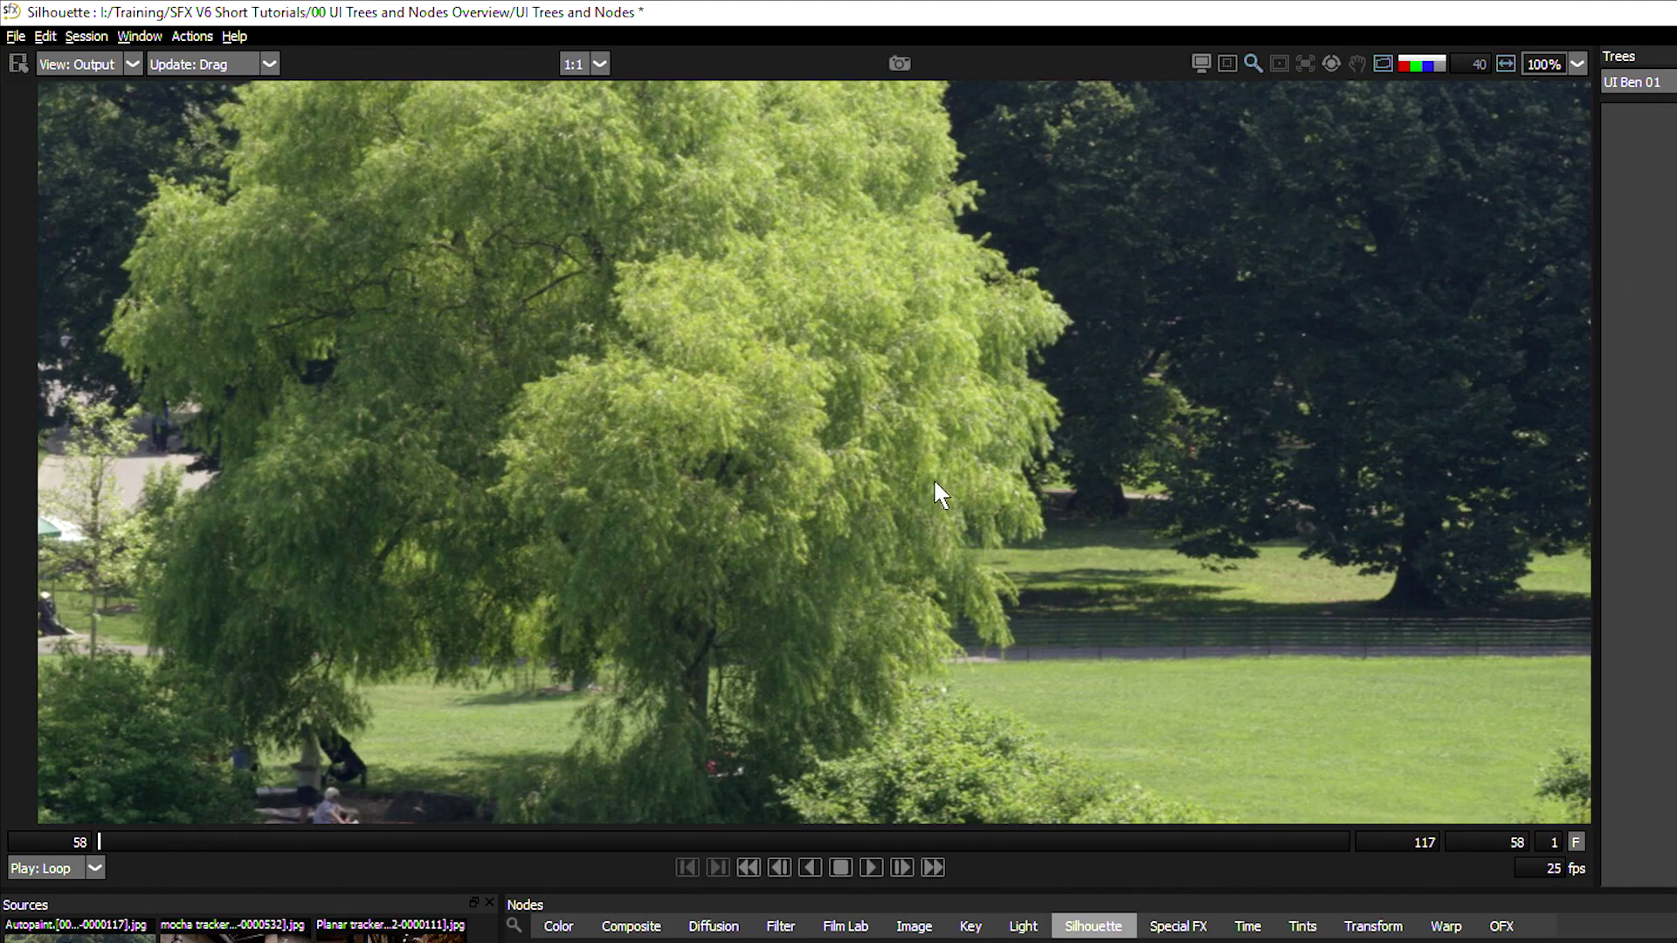
left_click(118, 63)
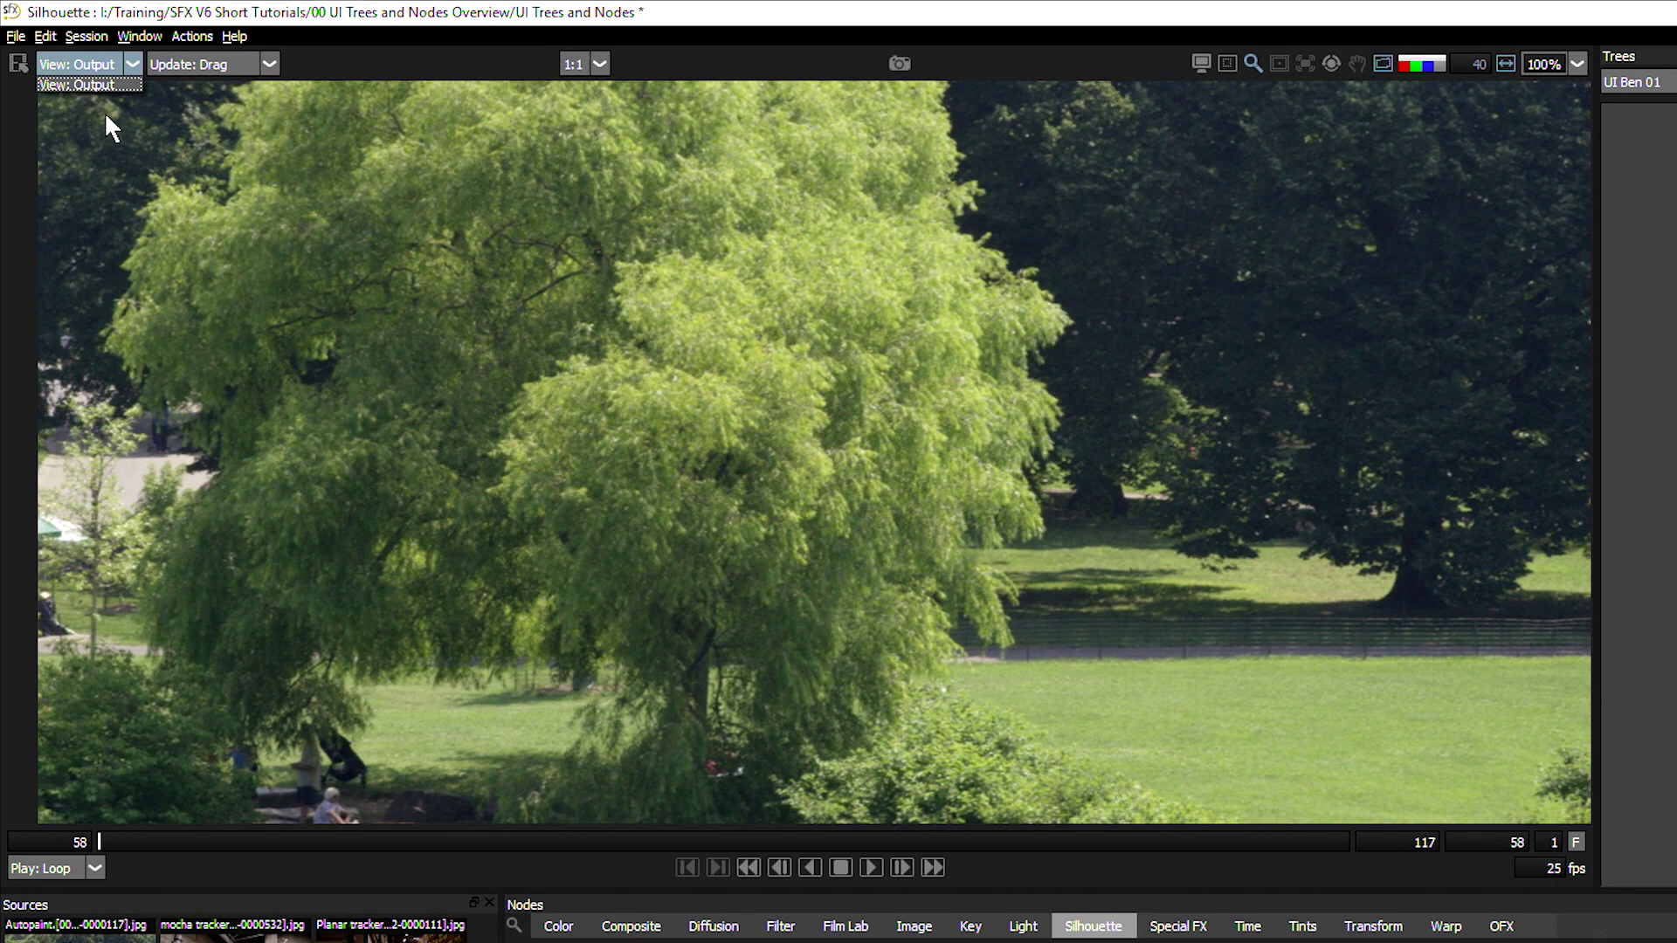
left_click(108, 113)
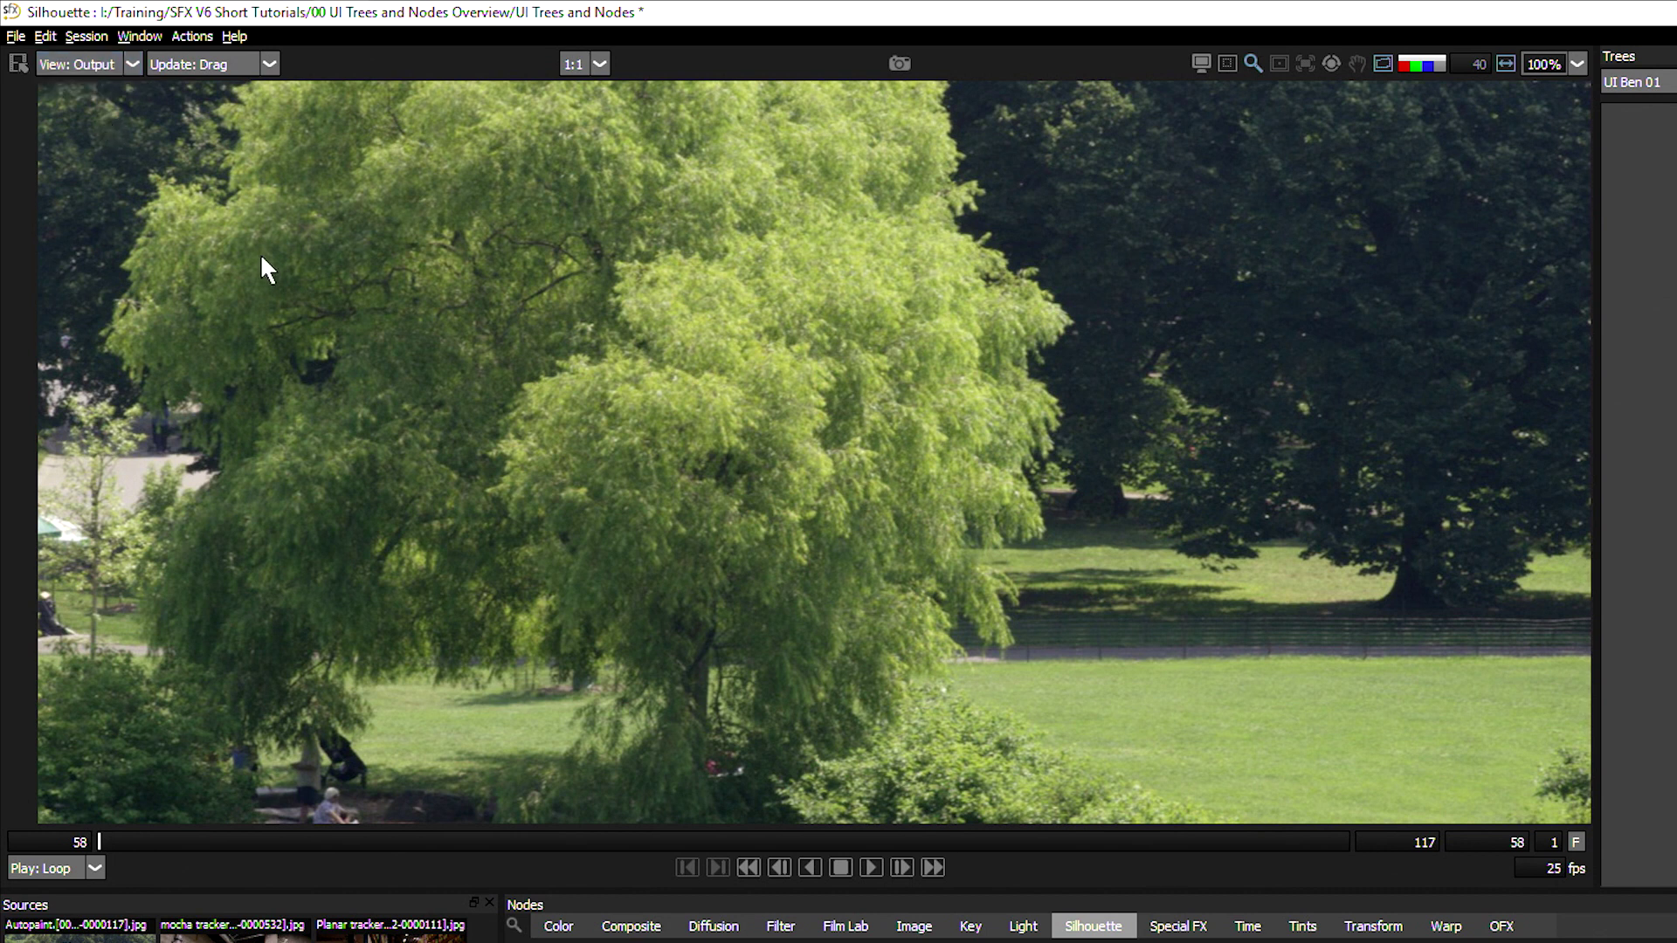
left_click(268, 62)
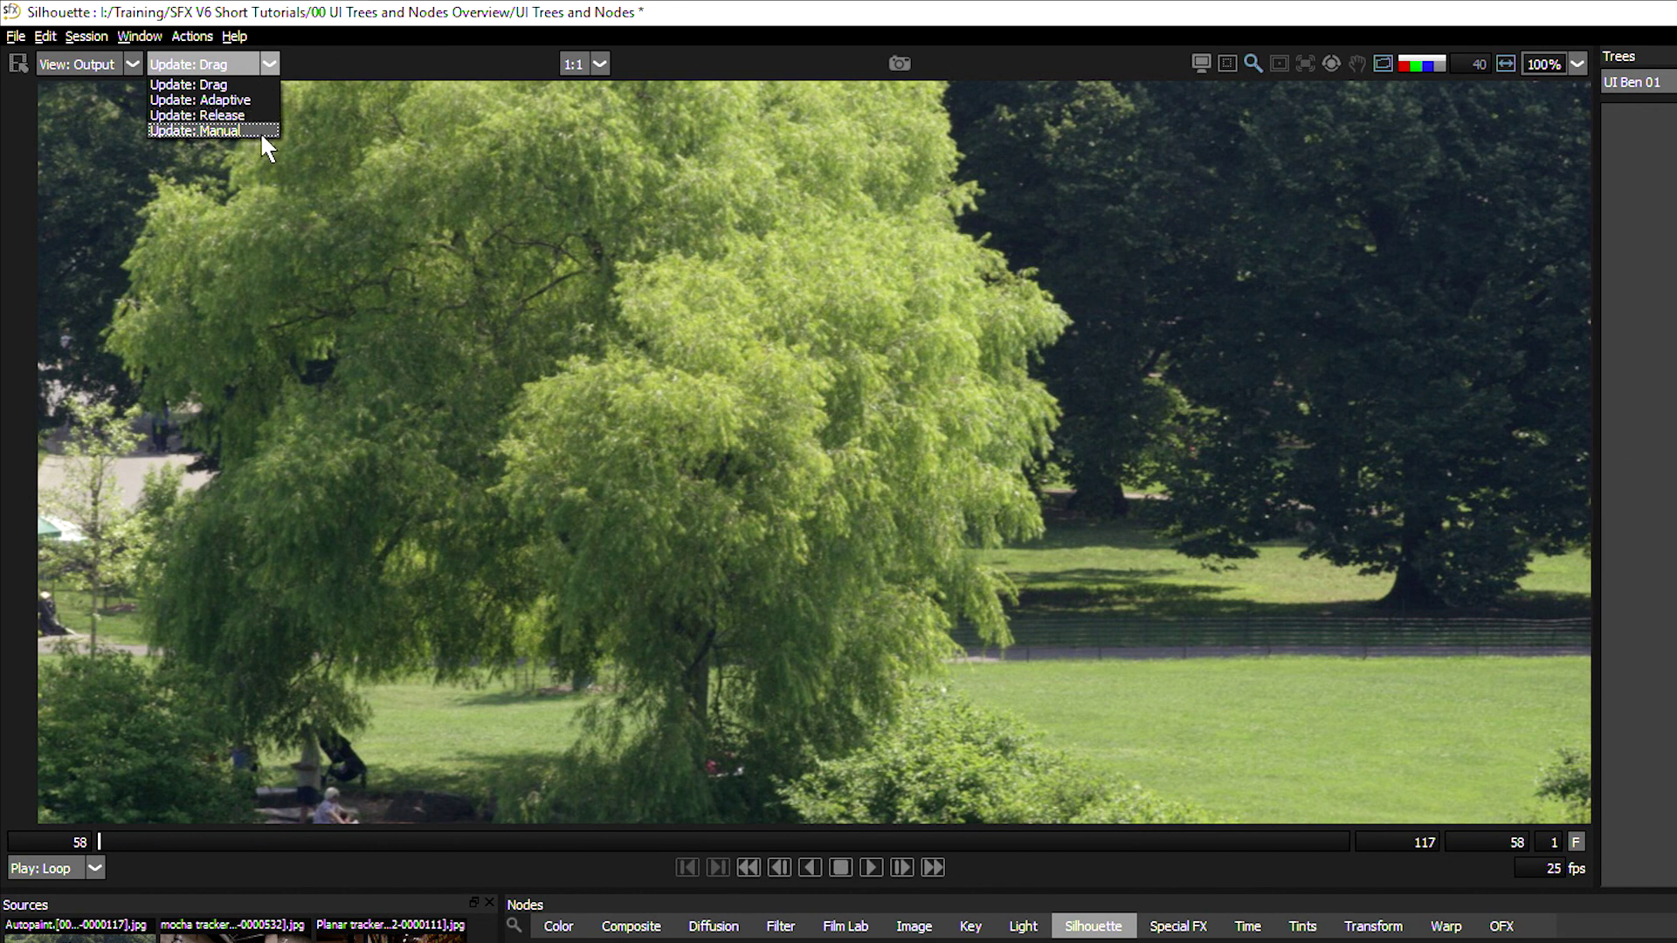
left_click(746, 328)
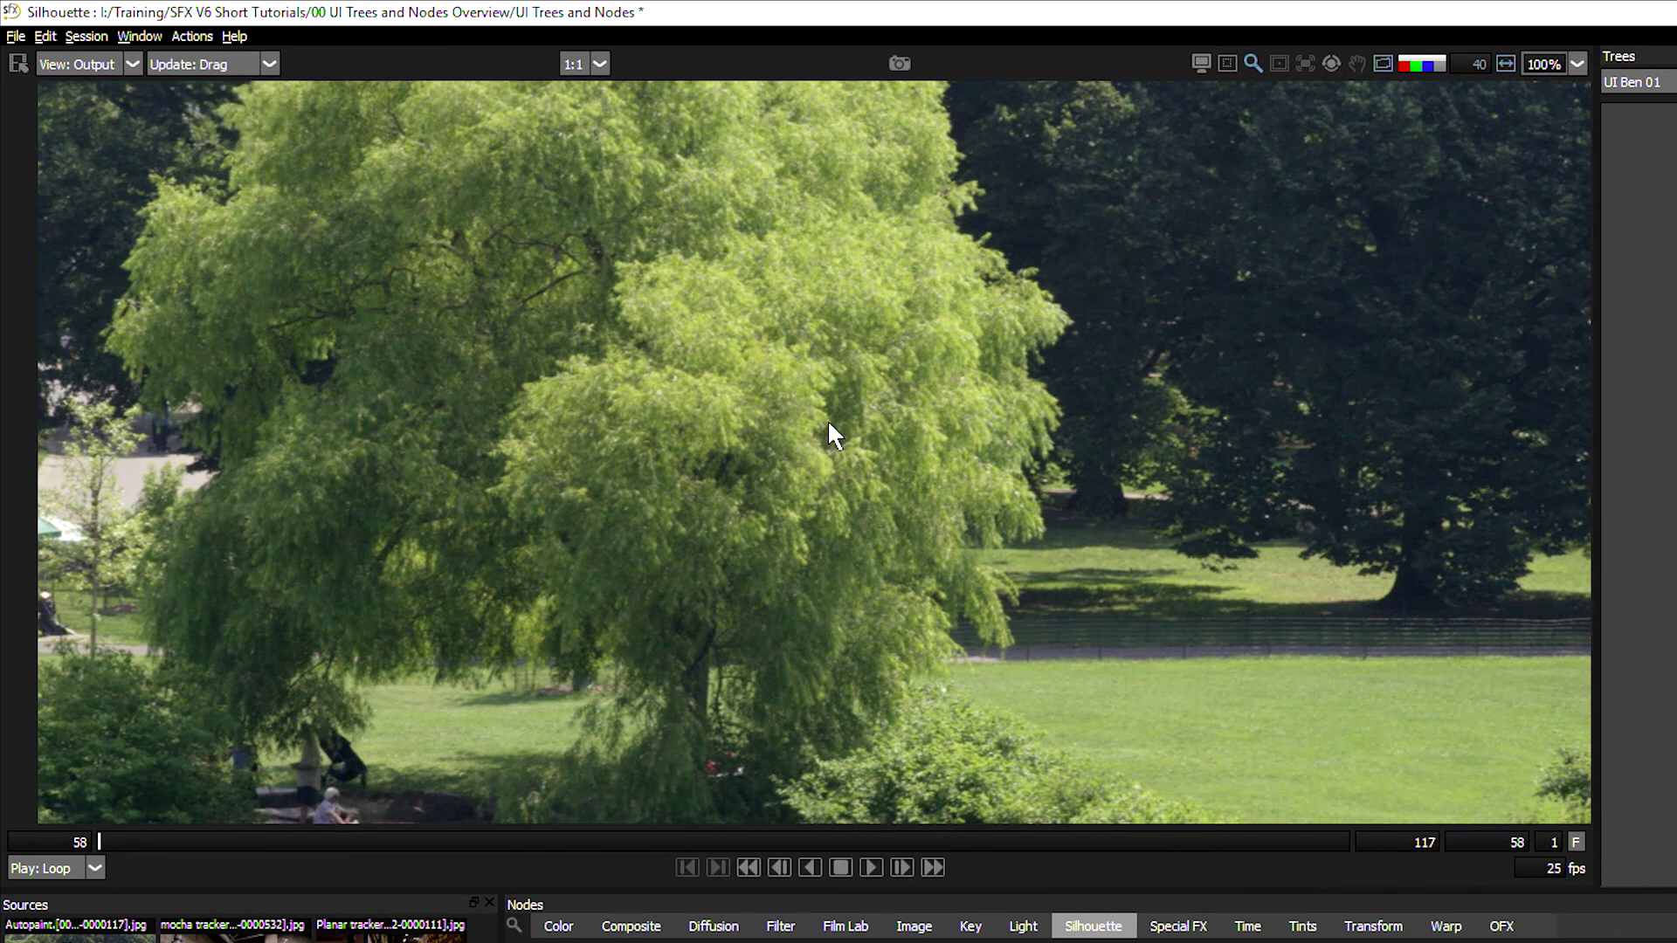
left_click(269, 64)
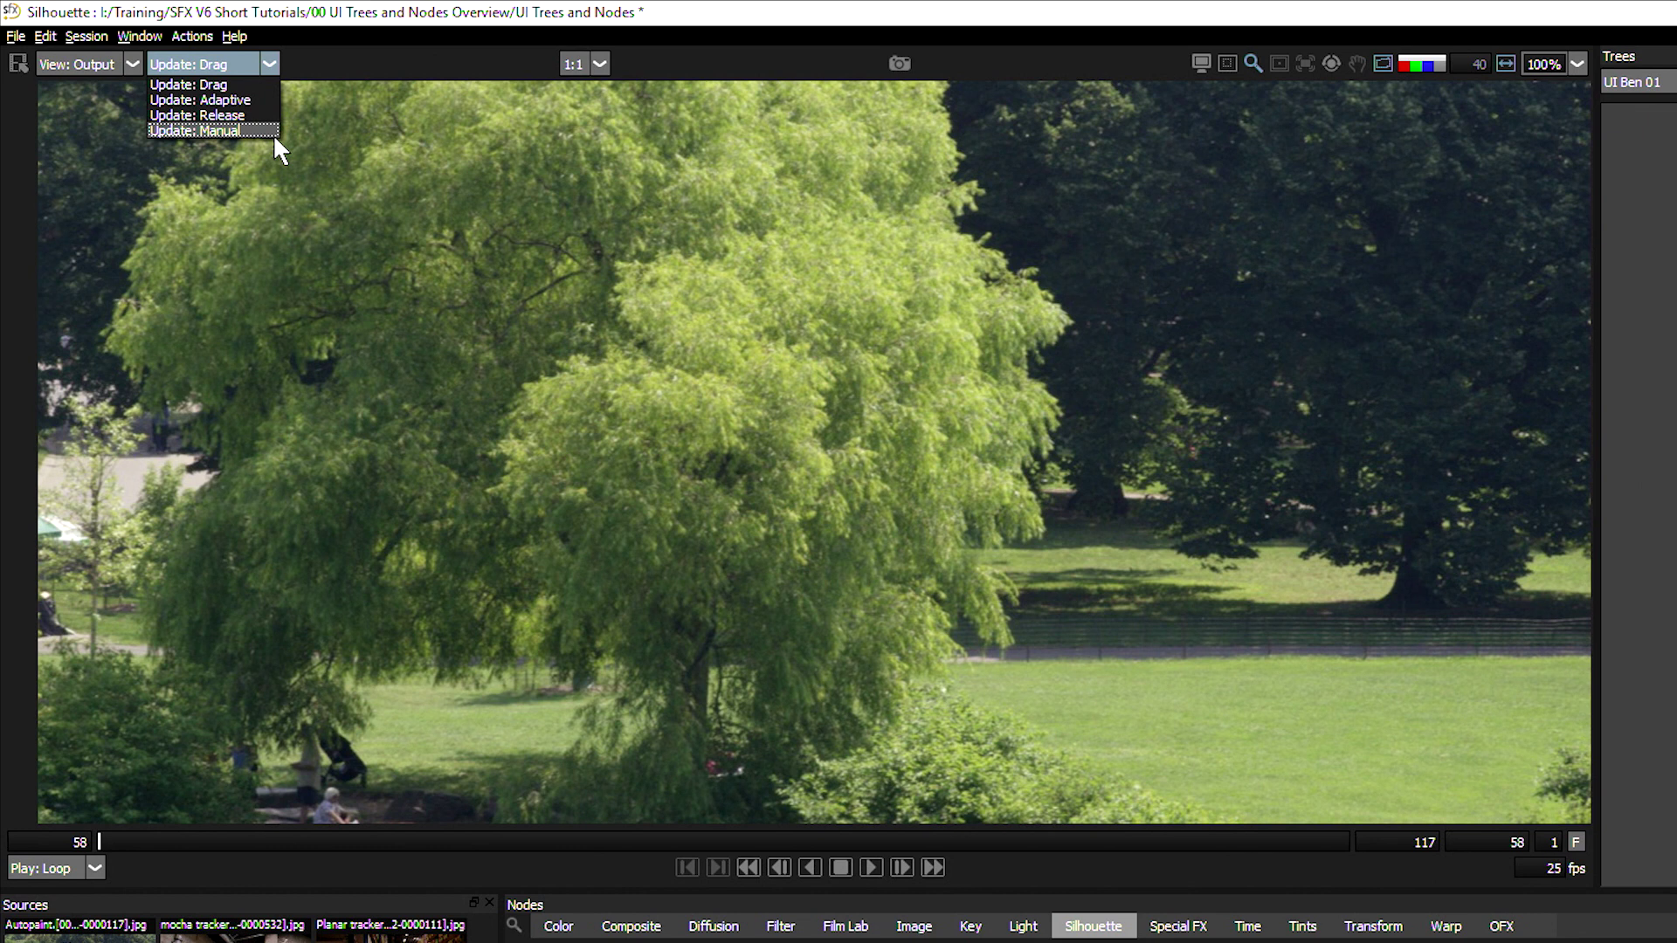
left_click(274, 150)
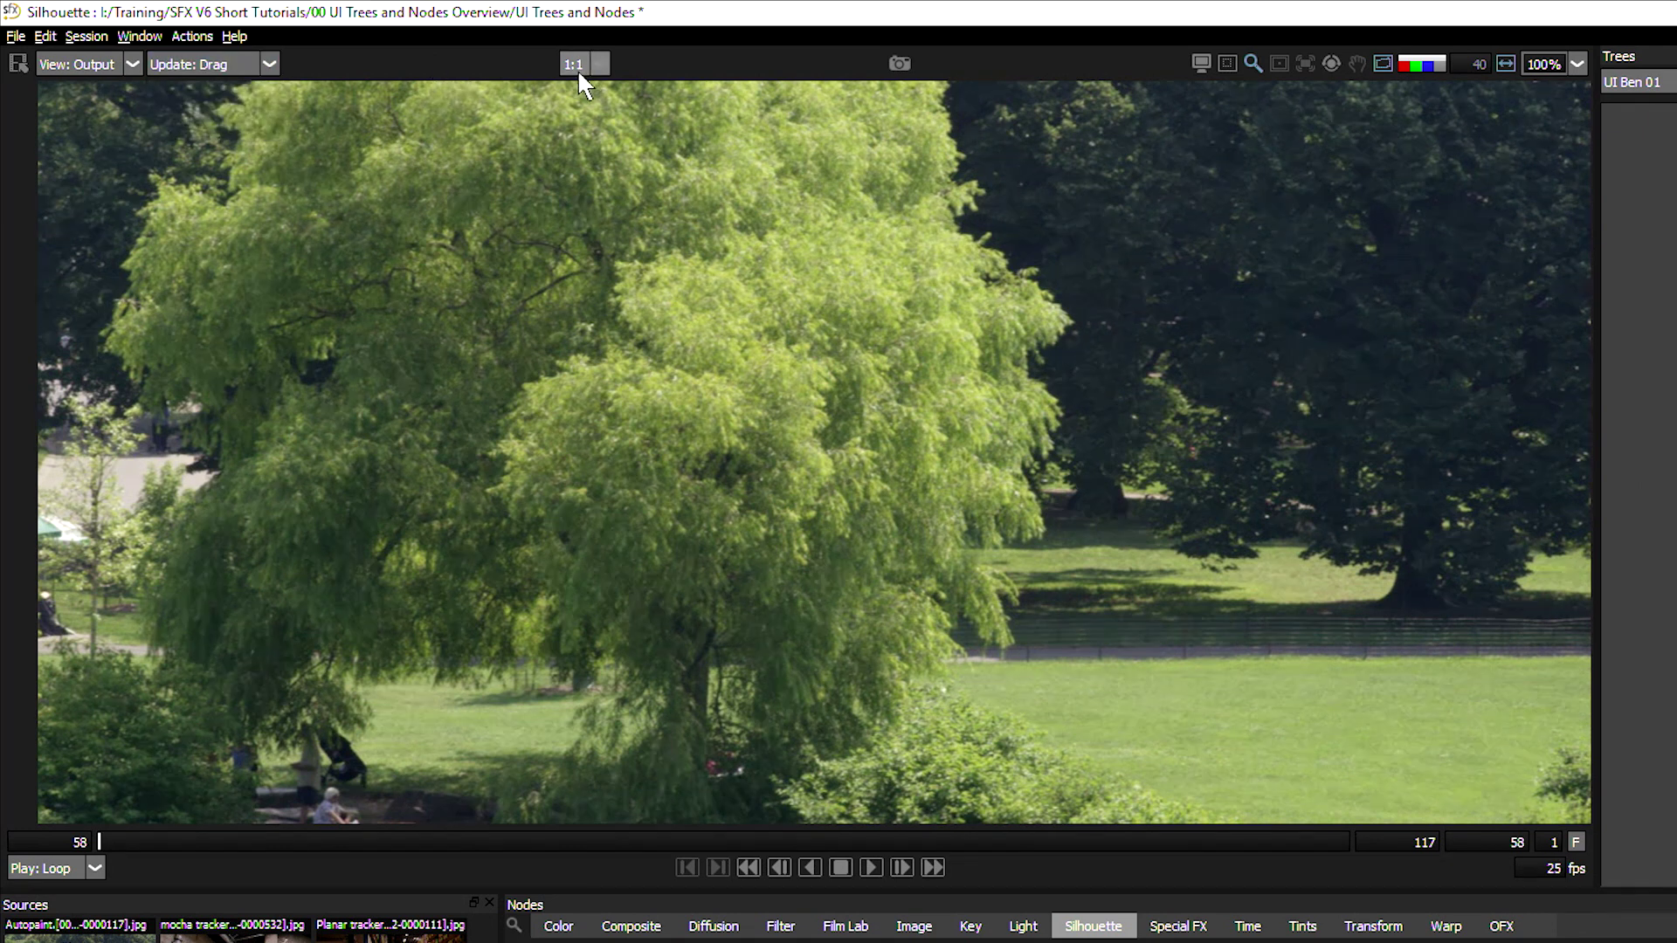
Step: Preview the viewer image at reduced resolutions down to 4:1, and restore it to 1:1
left_click(599, 65)
left_click(585, 97)
left_click(585, 65)
left_click(587, 115)
left_click(582, 129)
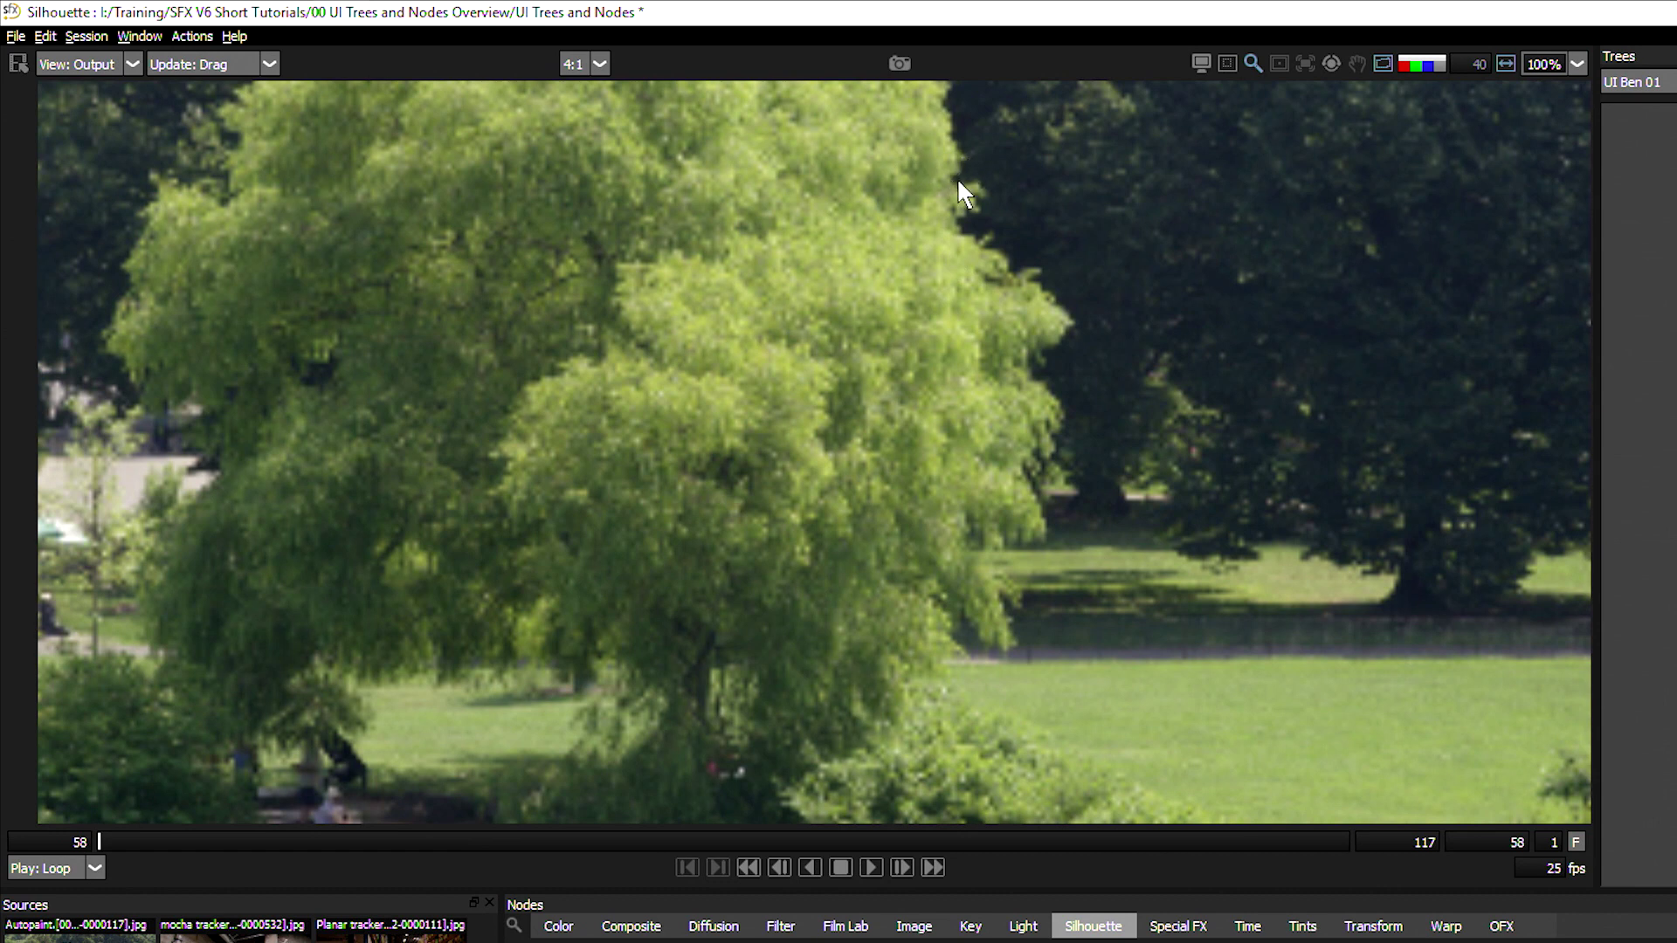
left_click(600, 63)
left_click(583, 88)
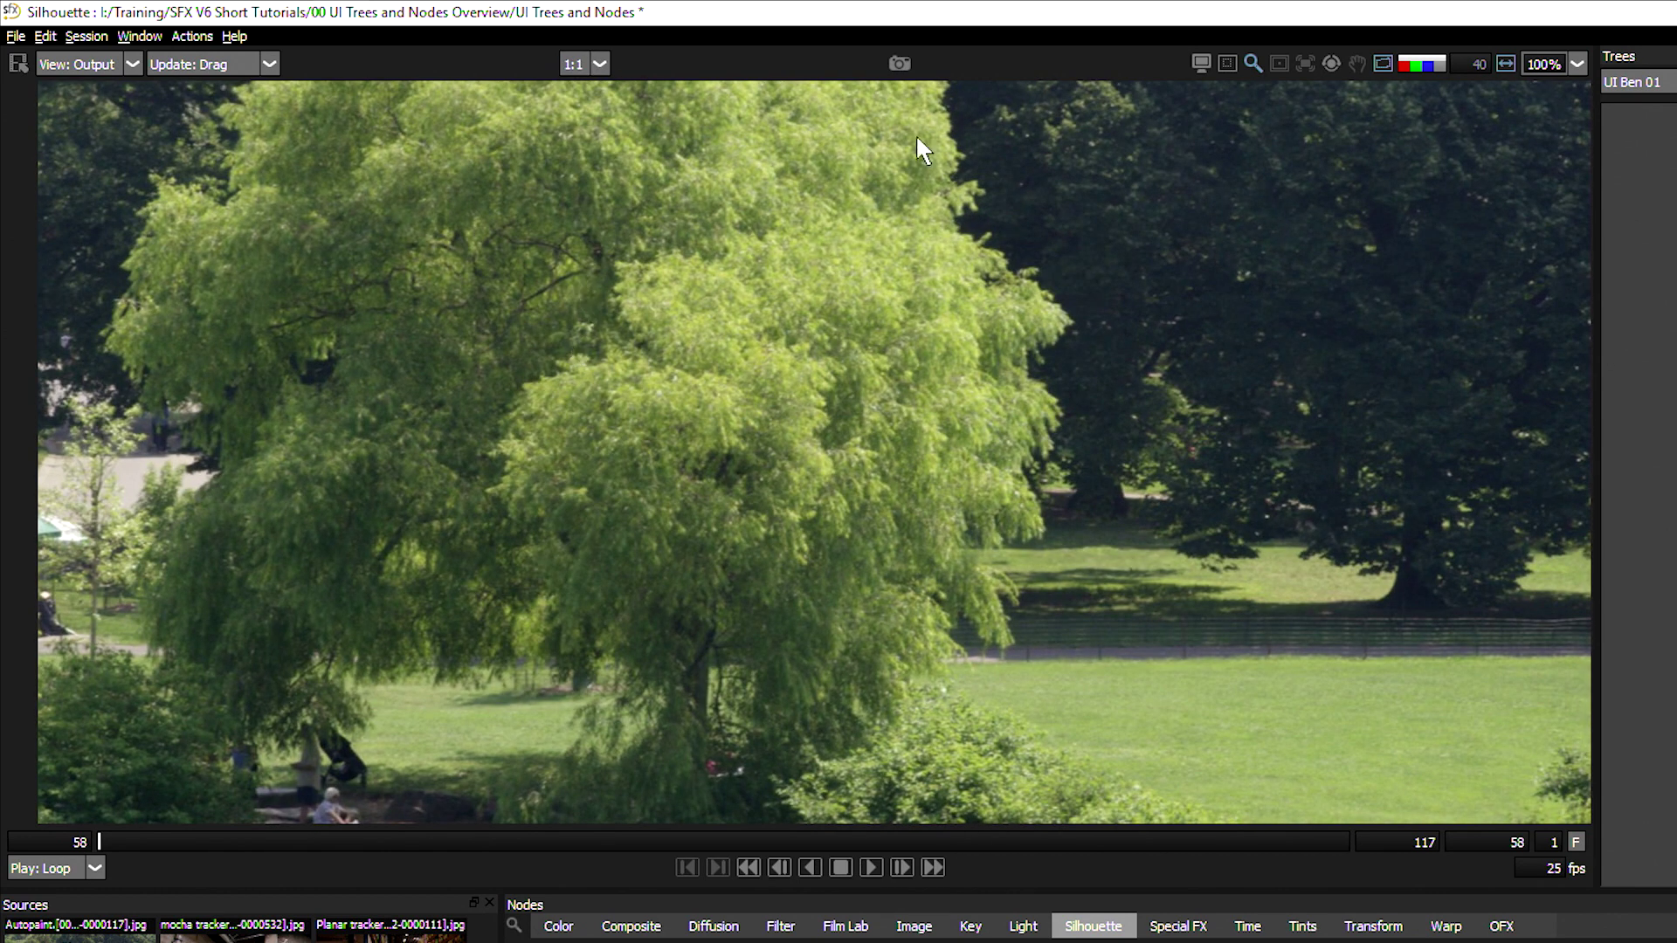
Step: Take a viewer snapshot of frame 58 and compare it with frame 102 in a vertical split divided near the middle
left_click(900, 64)
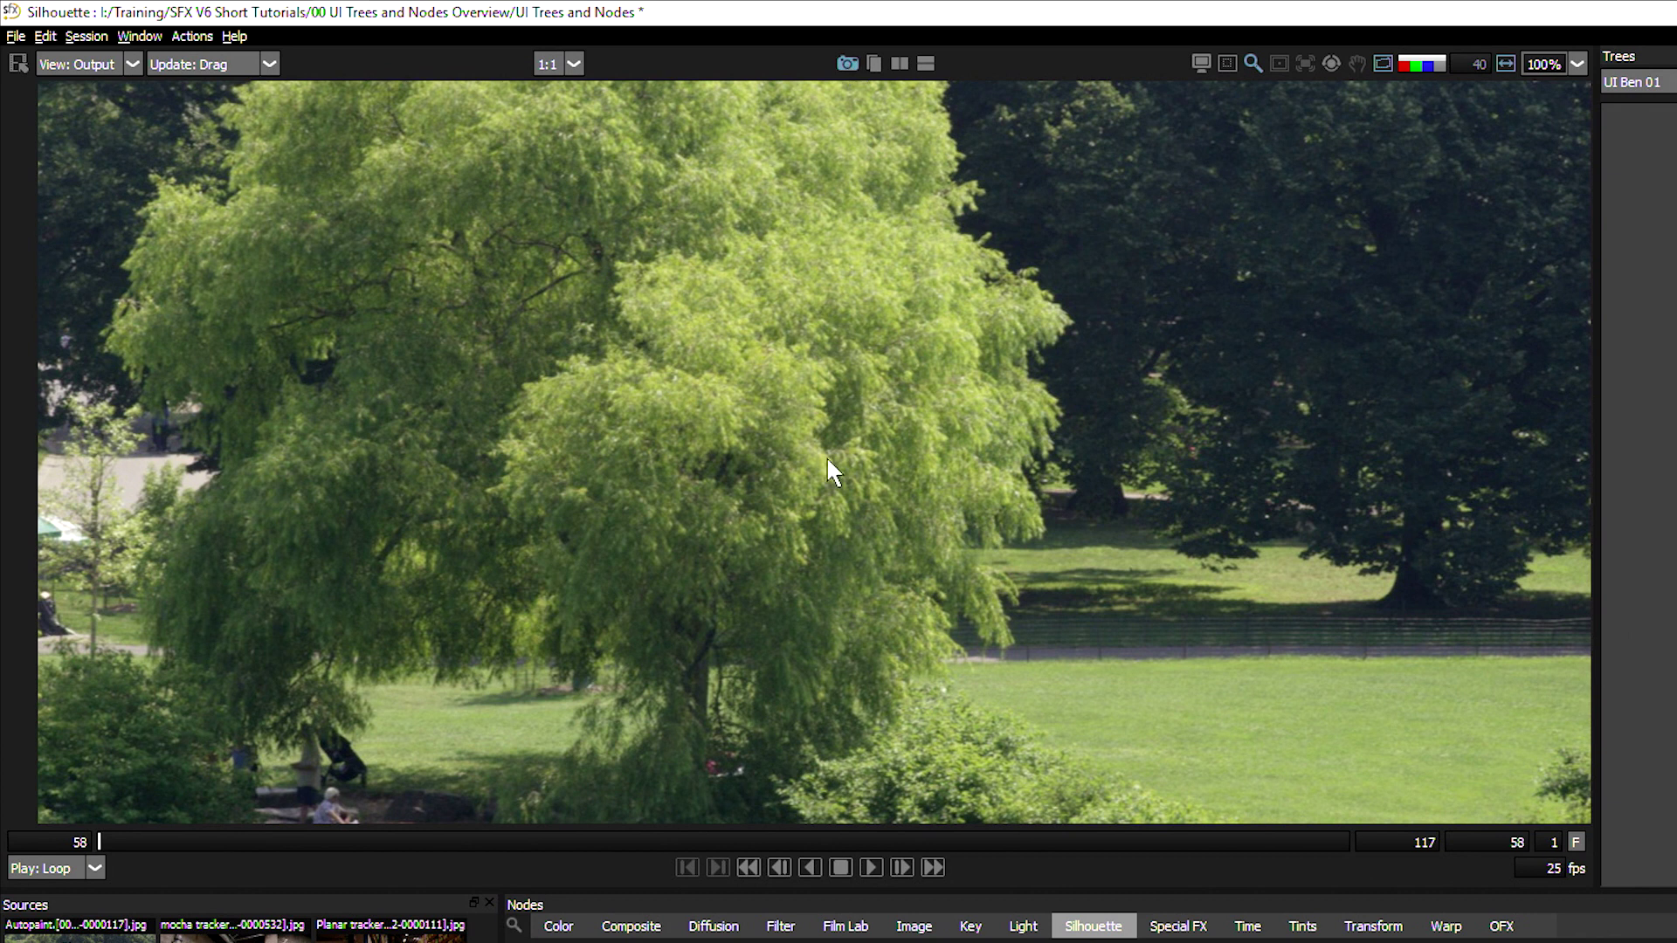
left_click(899, 65)
left_click_drag(711, 846, 1074, 846)
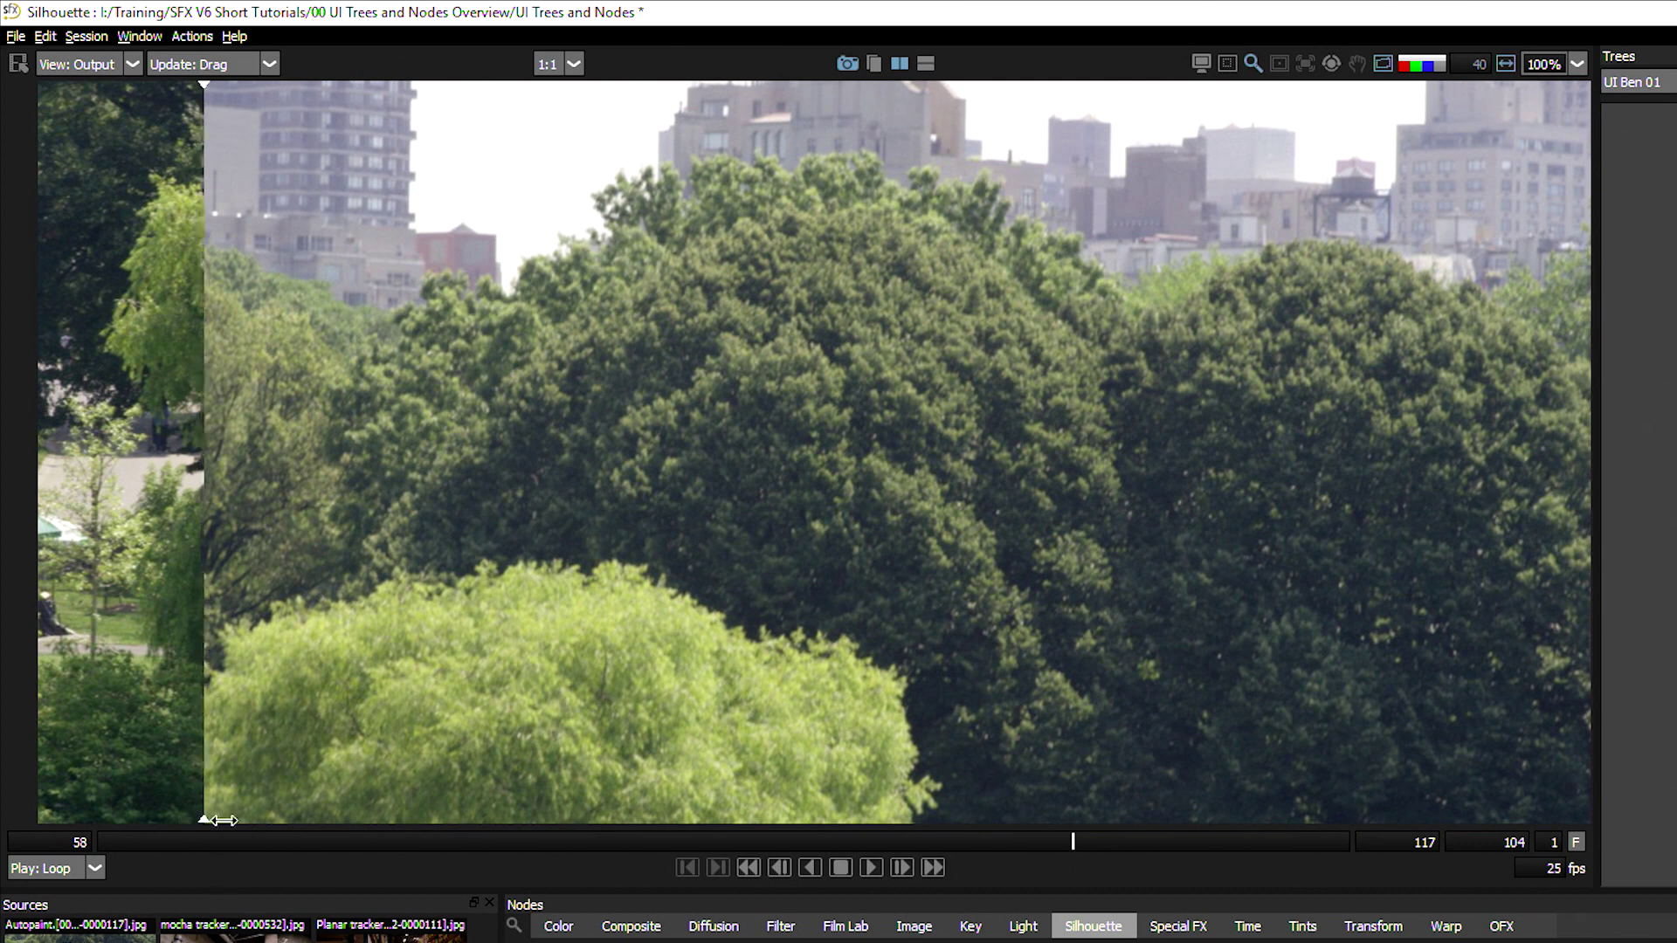
left_click_drag(200, 817, 774, 786)
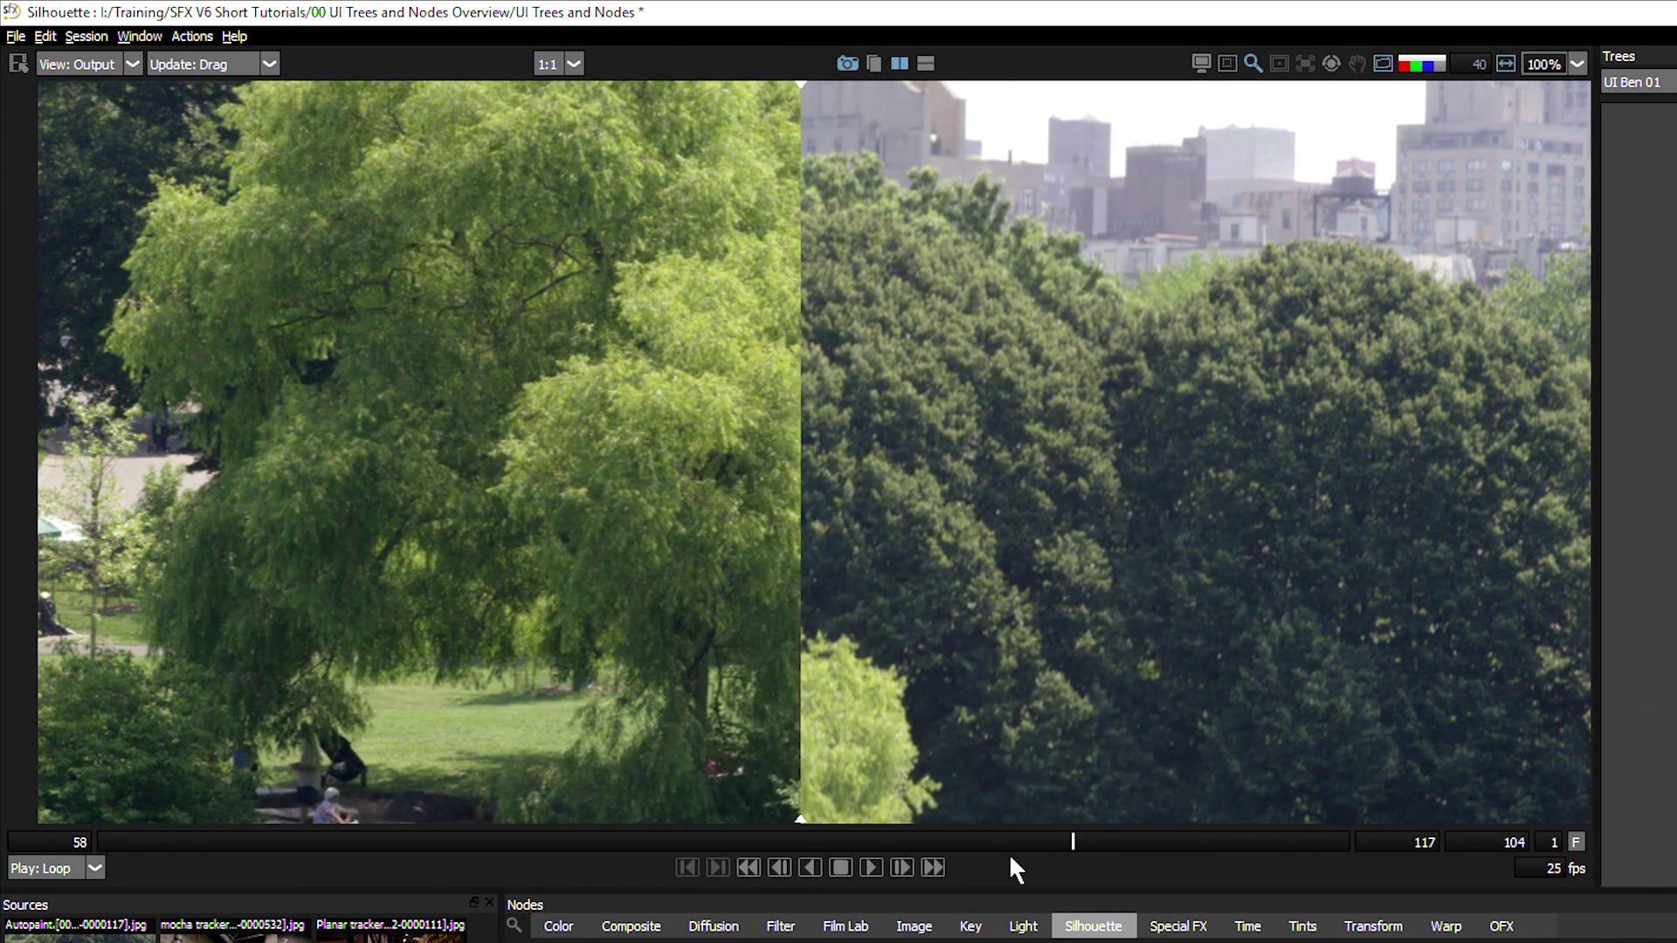
left_click_drag(1055, 842, 1032, 842)
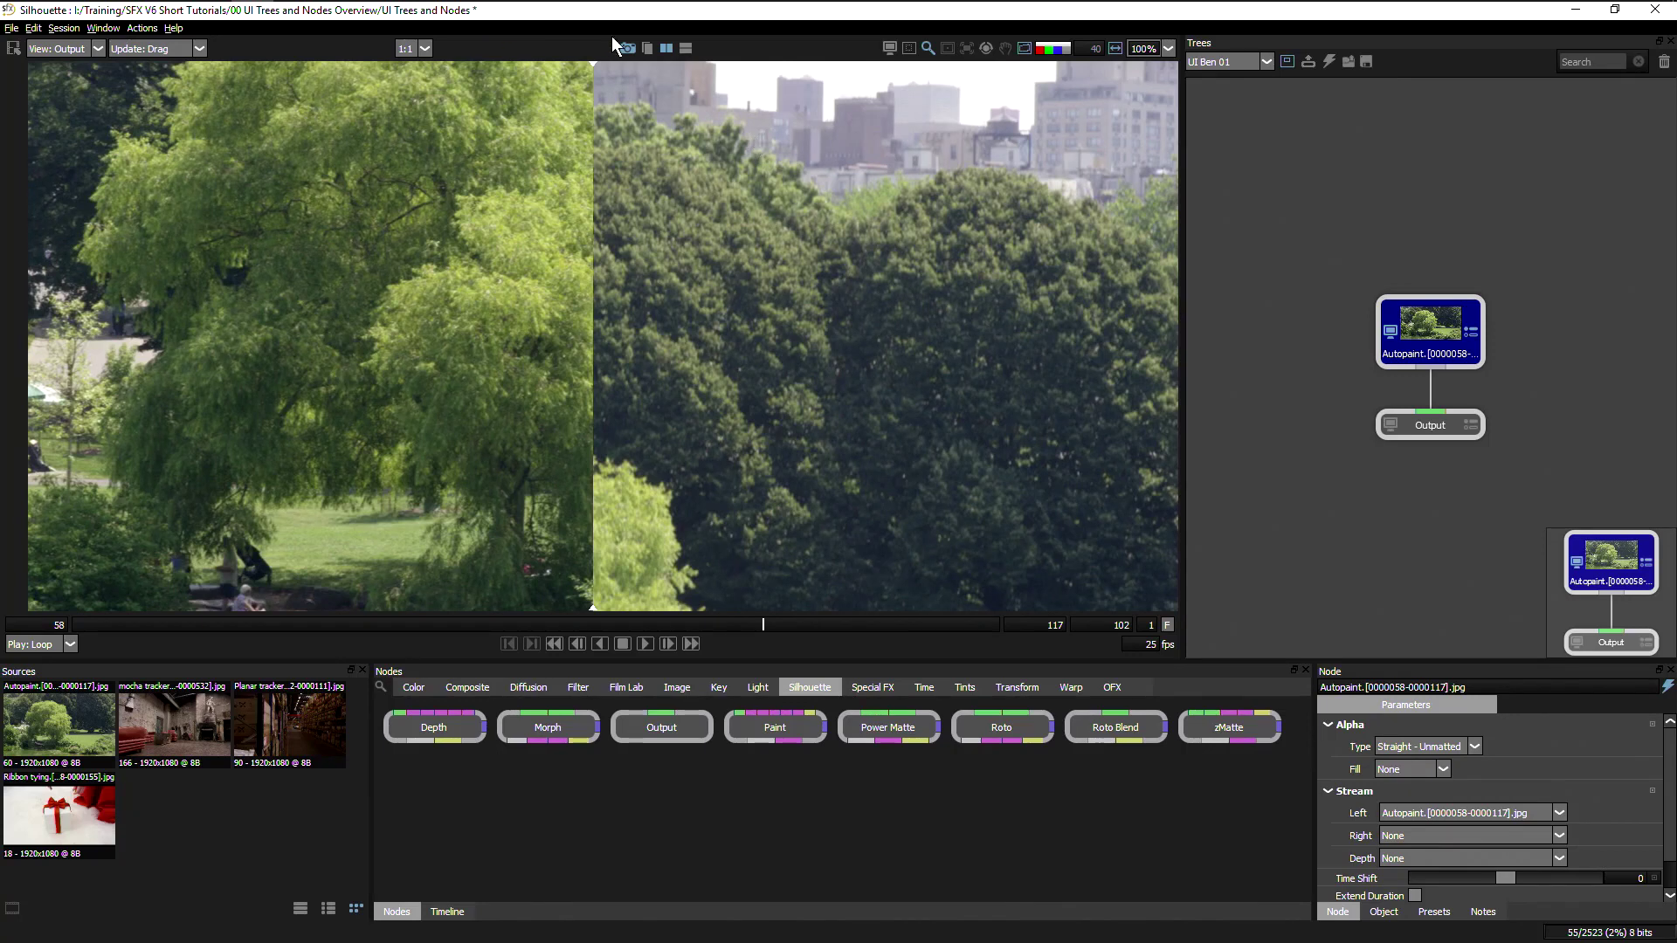
Step: Replace the split comparison with full-frame toggling between the stored snapshot and the current frame
left_click(648, 47)
left_click(647, 45)
left_click(647, 45)
left_click(647, 45)
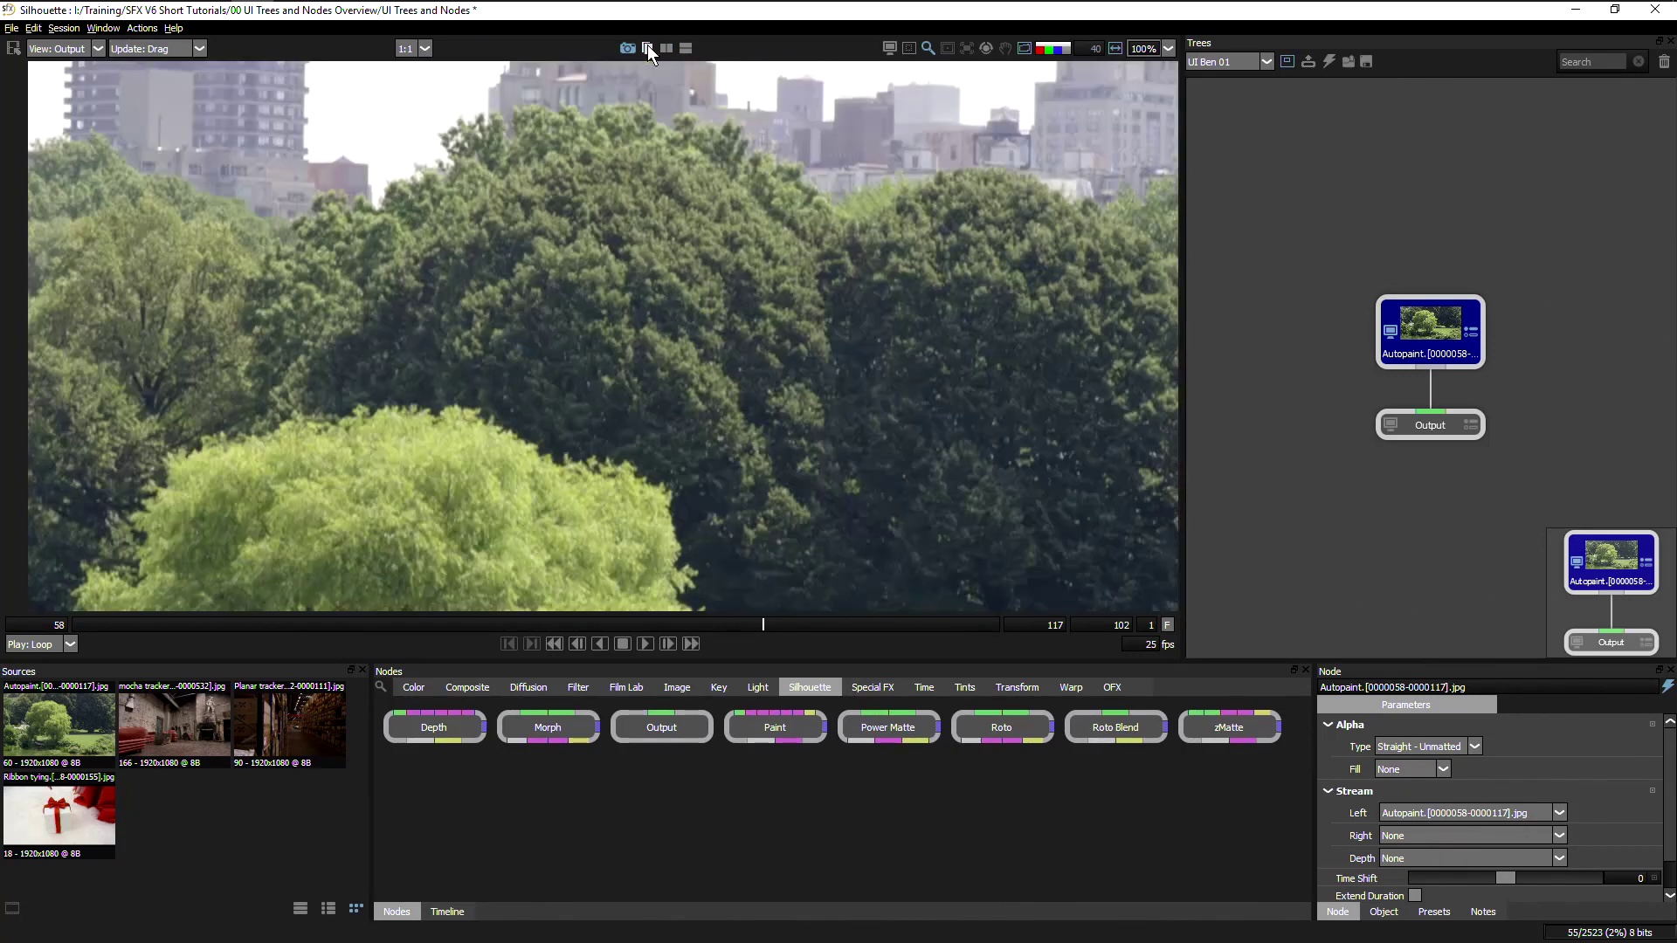
Step: Toggle the viewer repeatedly between the stored snapshot and frame 102, ending on the current frame
left_click(646, 44)
left_click(646, 45)
left_click(647, 45)
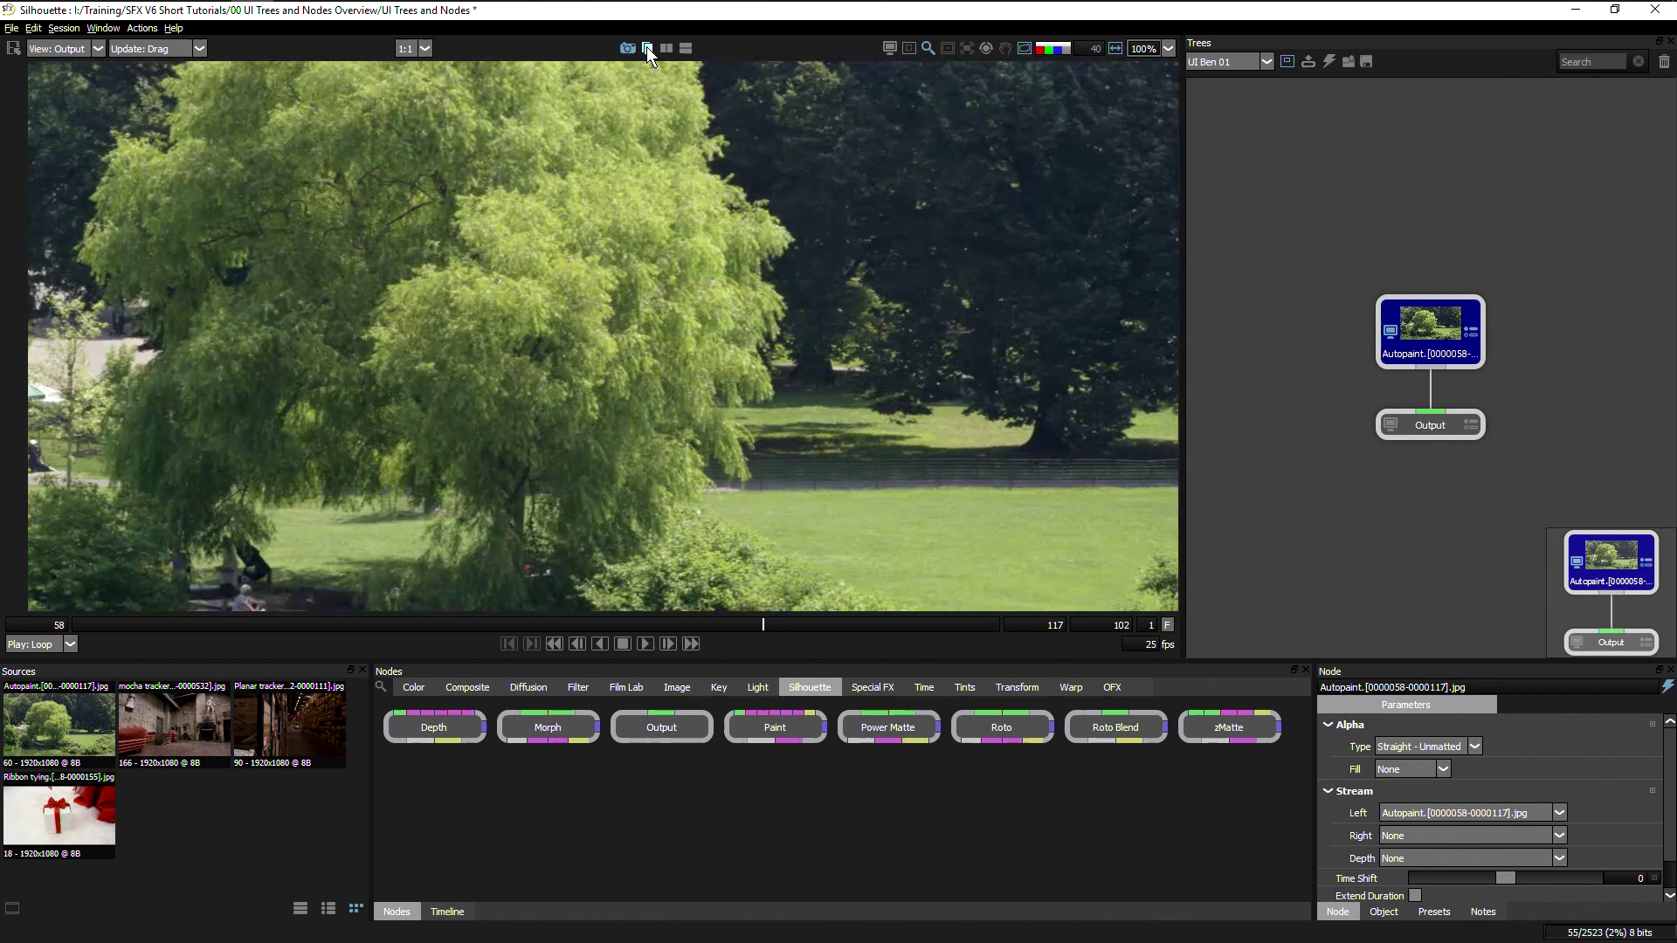
left_click(646, 45)
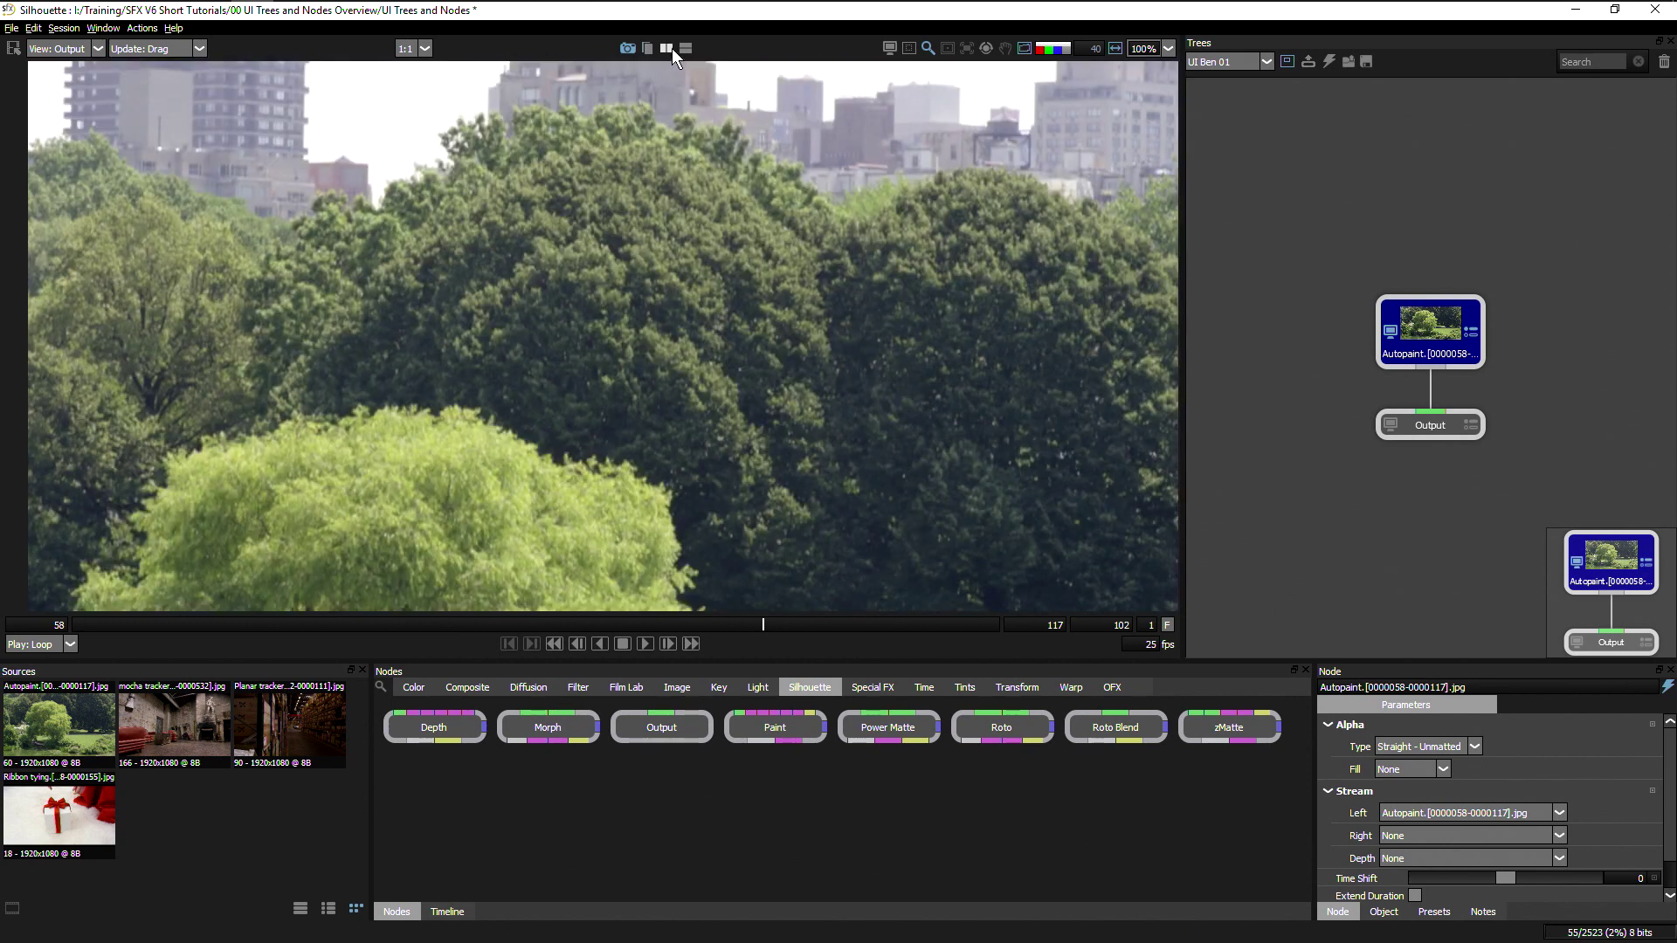
Step: Compare the snapshot with frame 102 in vertical and horizontal splits, ending with the comparison off at frame 58
left_click(667, 48)
mouse_move(598, 174)
left_mouse_down()
mouse_move(614, 174)
mouse_move(524, 174)
mouse_move(599, 174)
left_mouse_up()
left_click(688, 47)
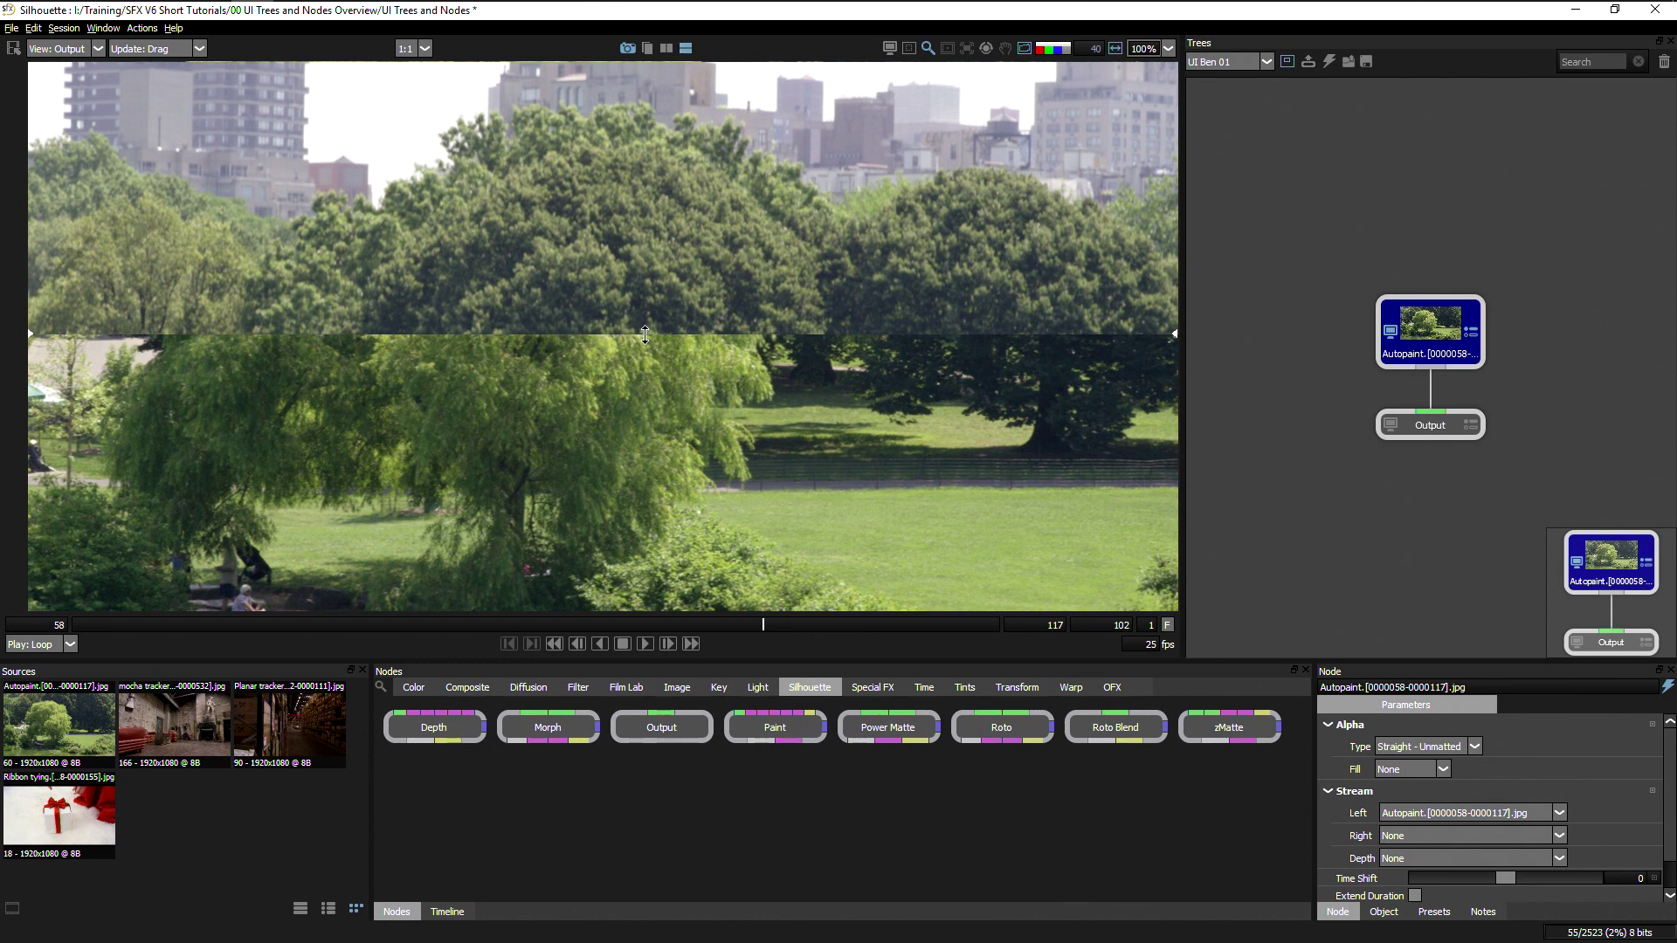
left_click_drag(640, 335, 690, 351)
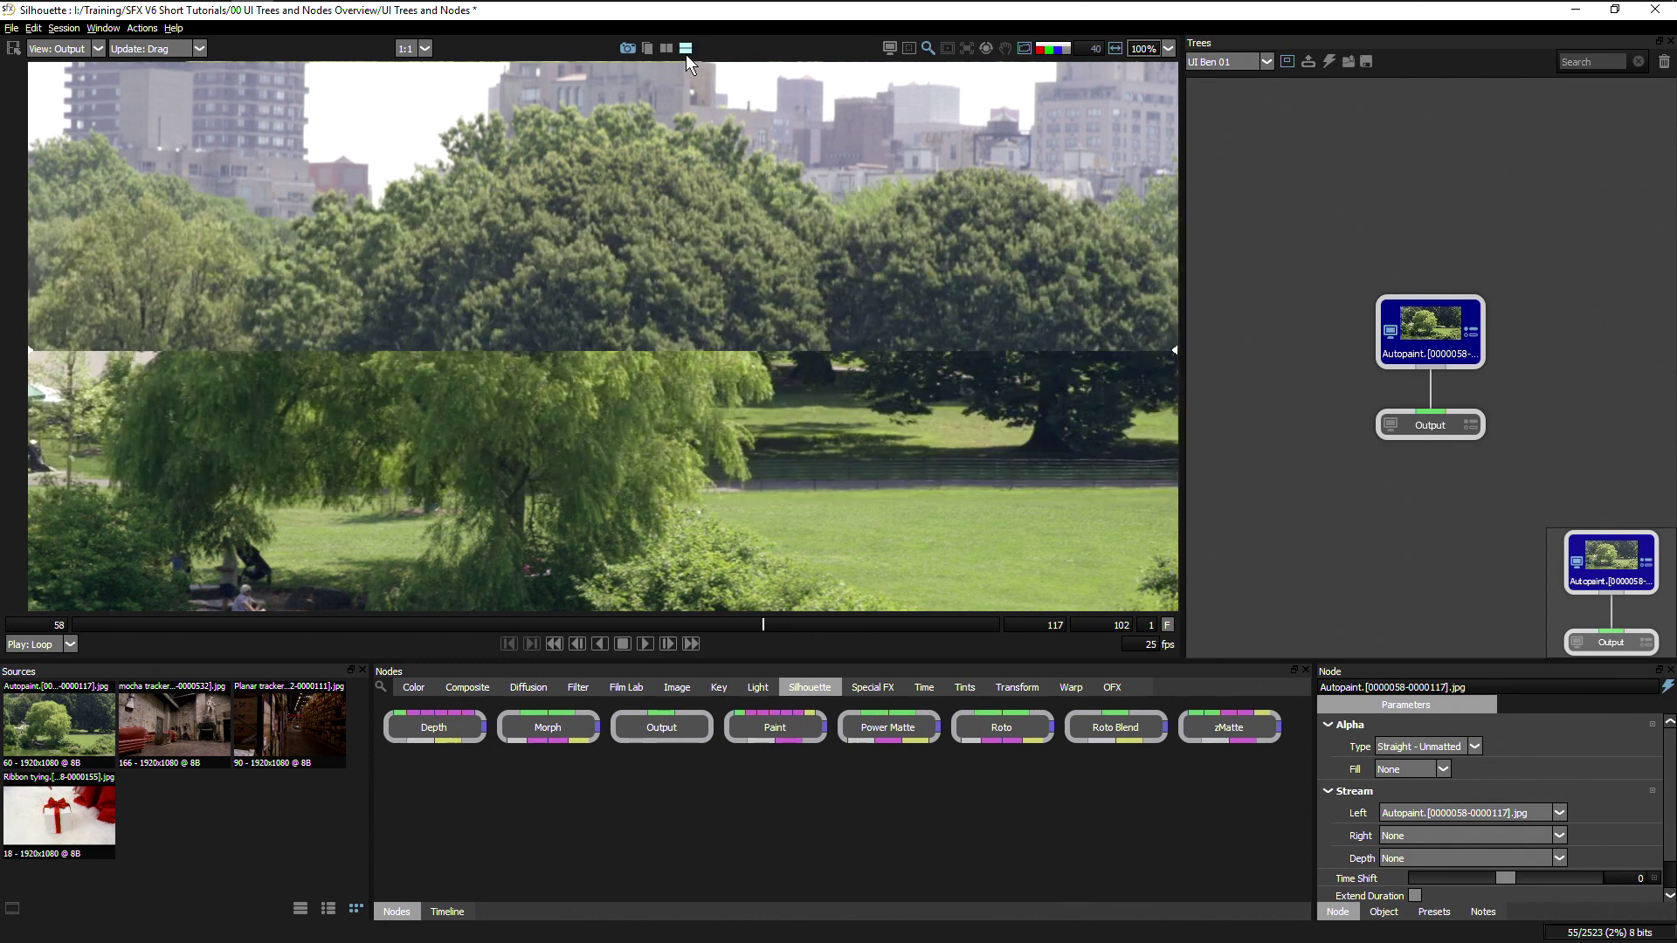
left_click(687, 50)
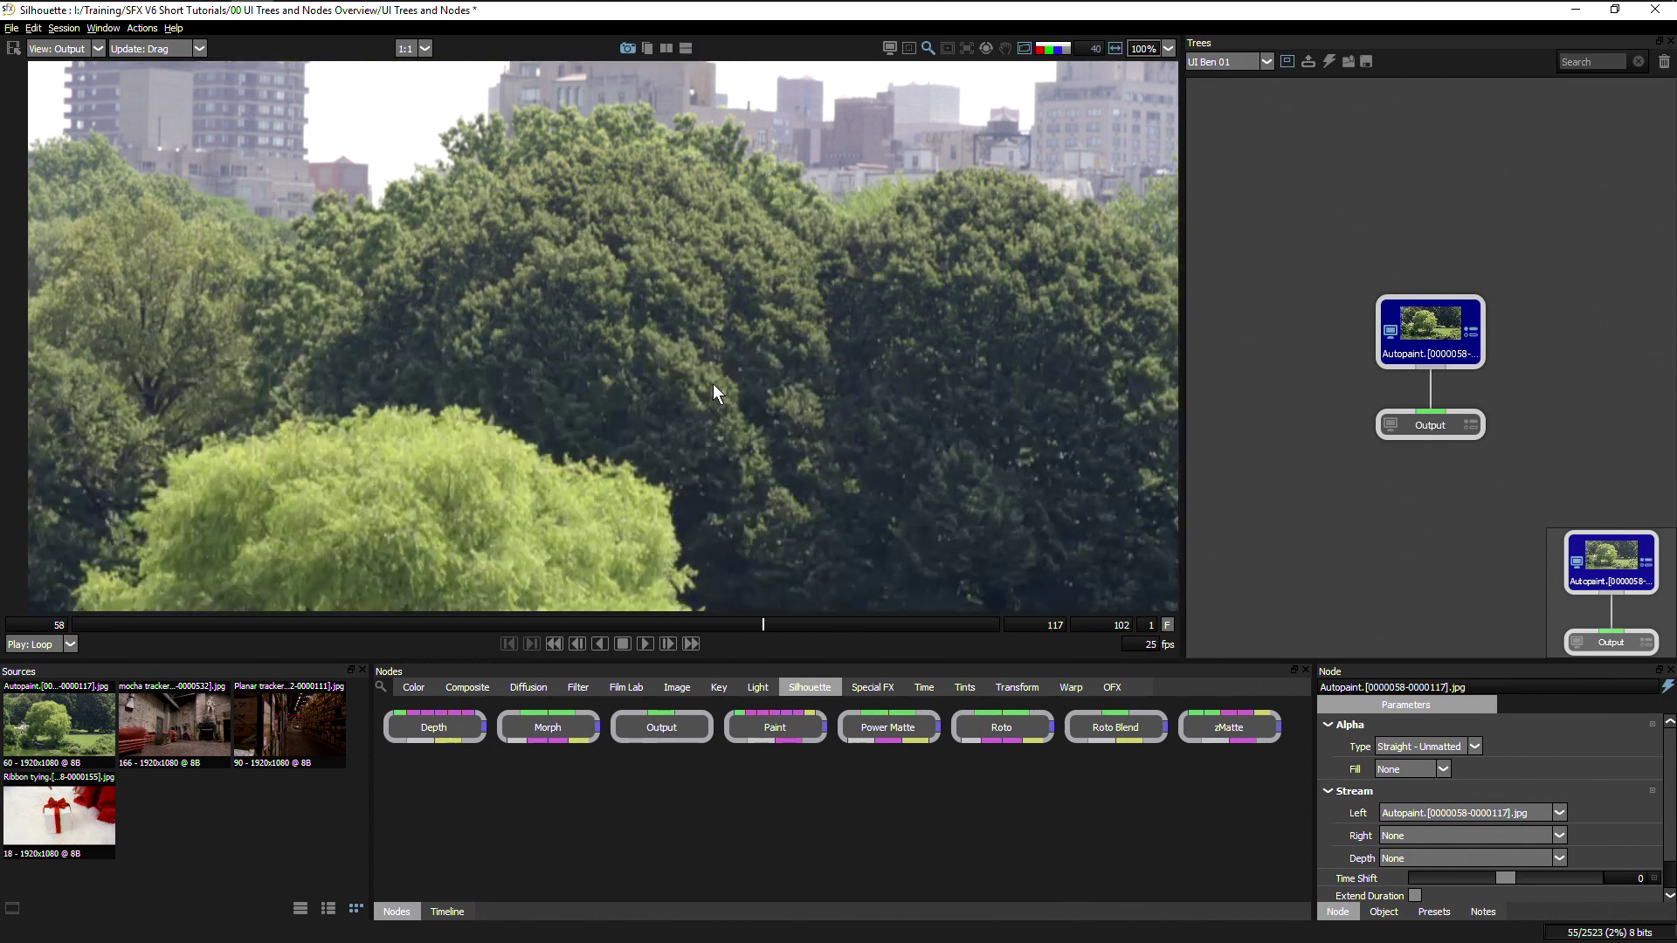
left_click_drag(766, 625, 10, 646)
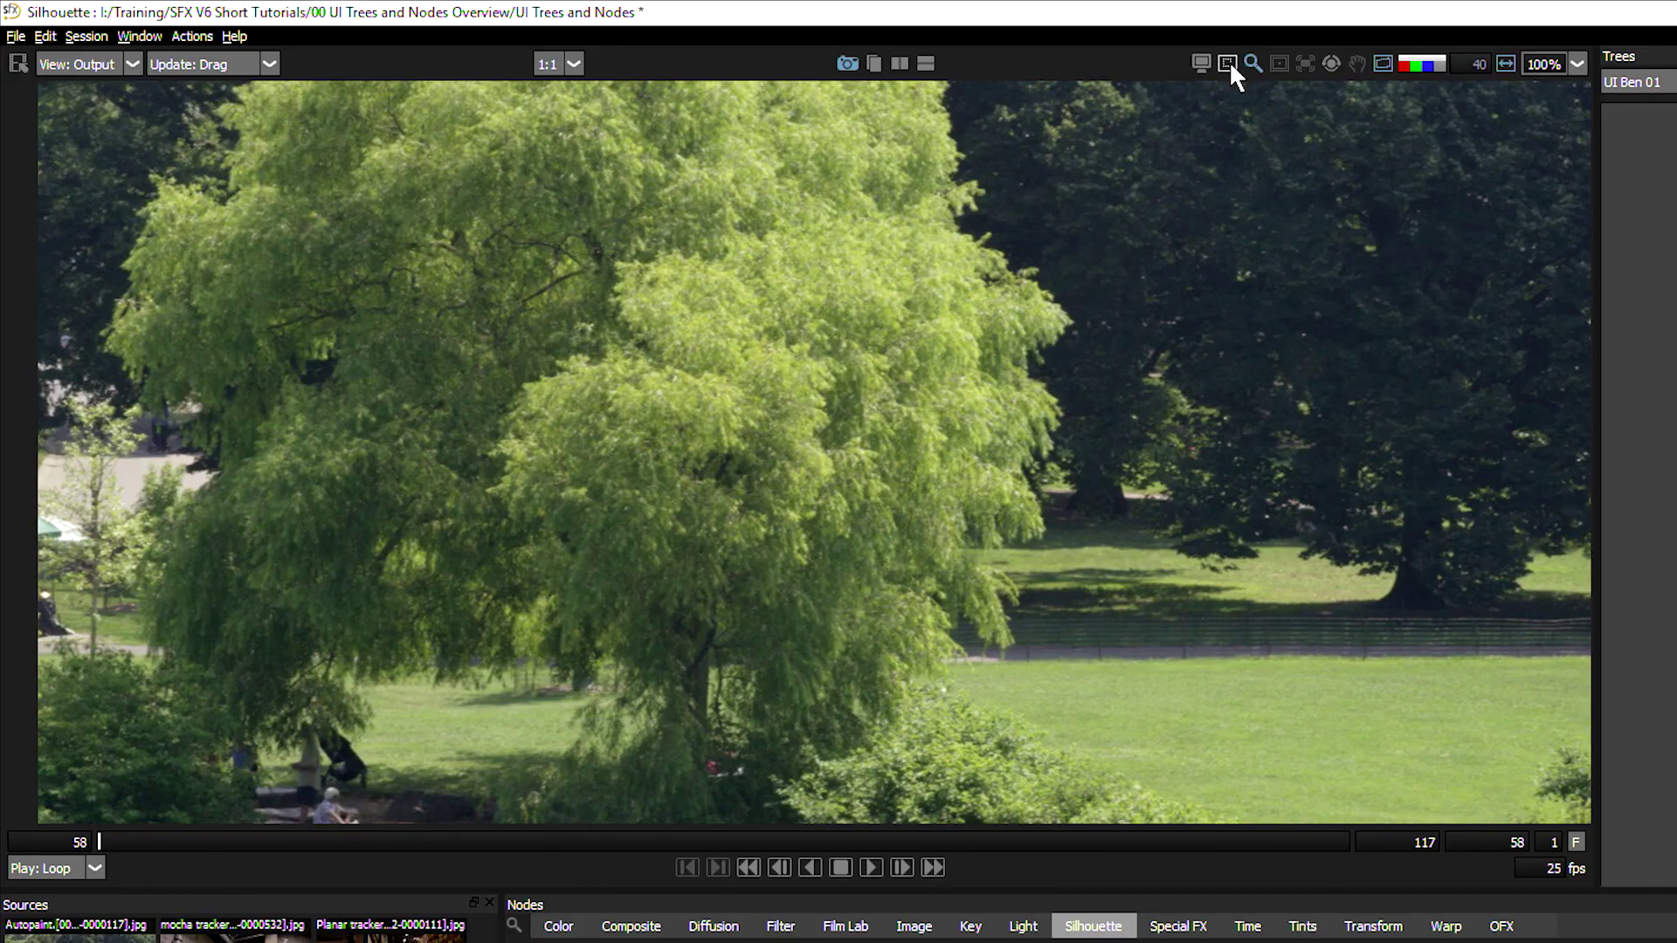
Step: Show the region-of-interest controls and fit the whole image in the viewer
left_click(1229, 61)
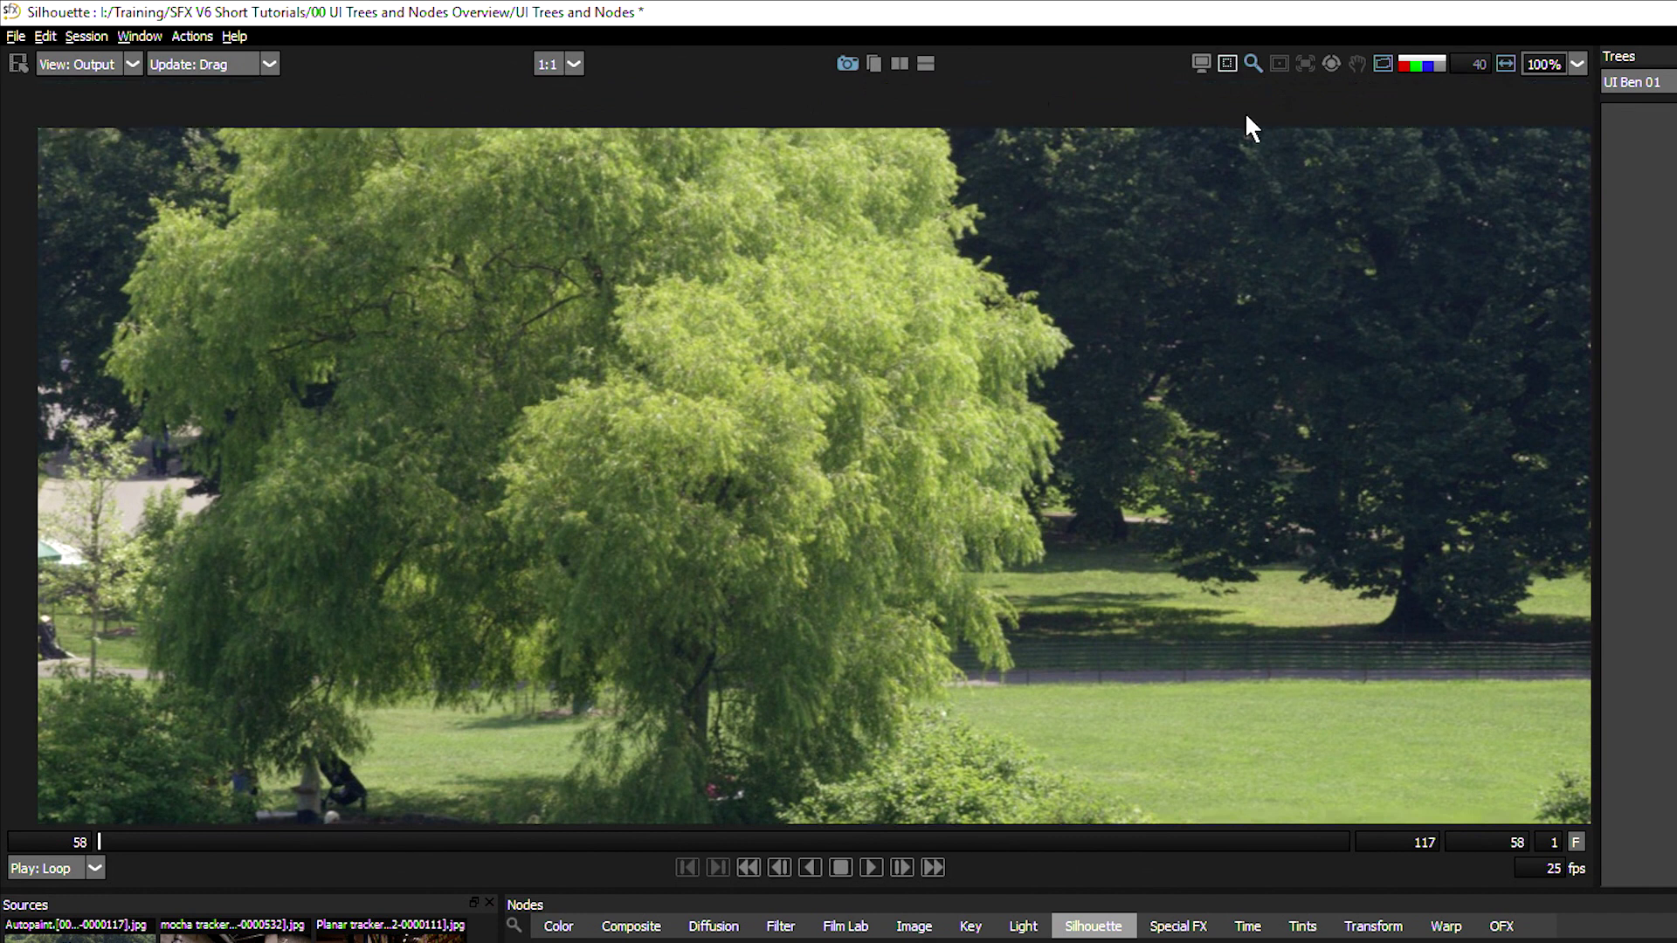
left_click(1221, 61)
left_click(1225, 61)
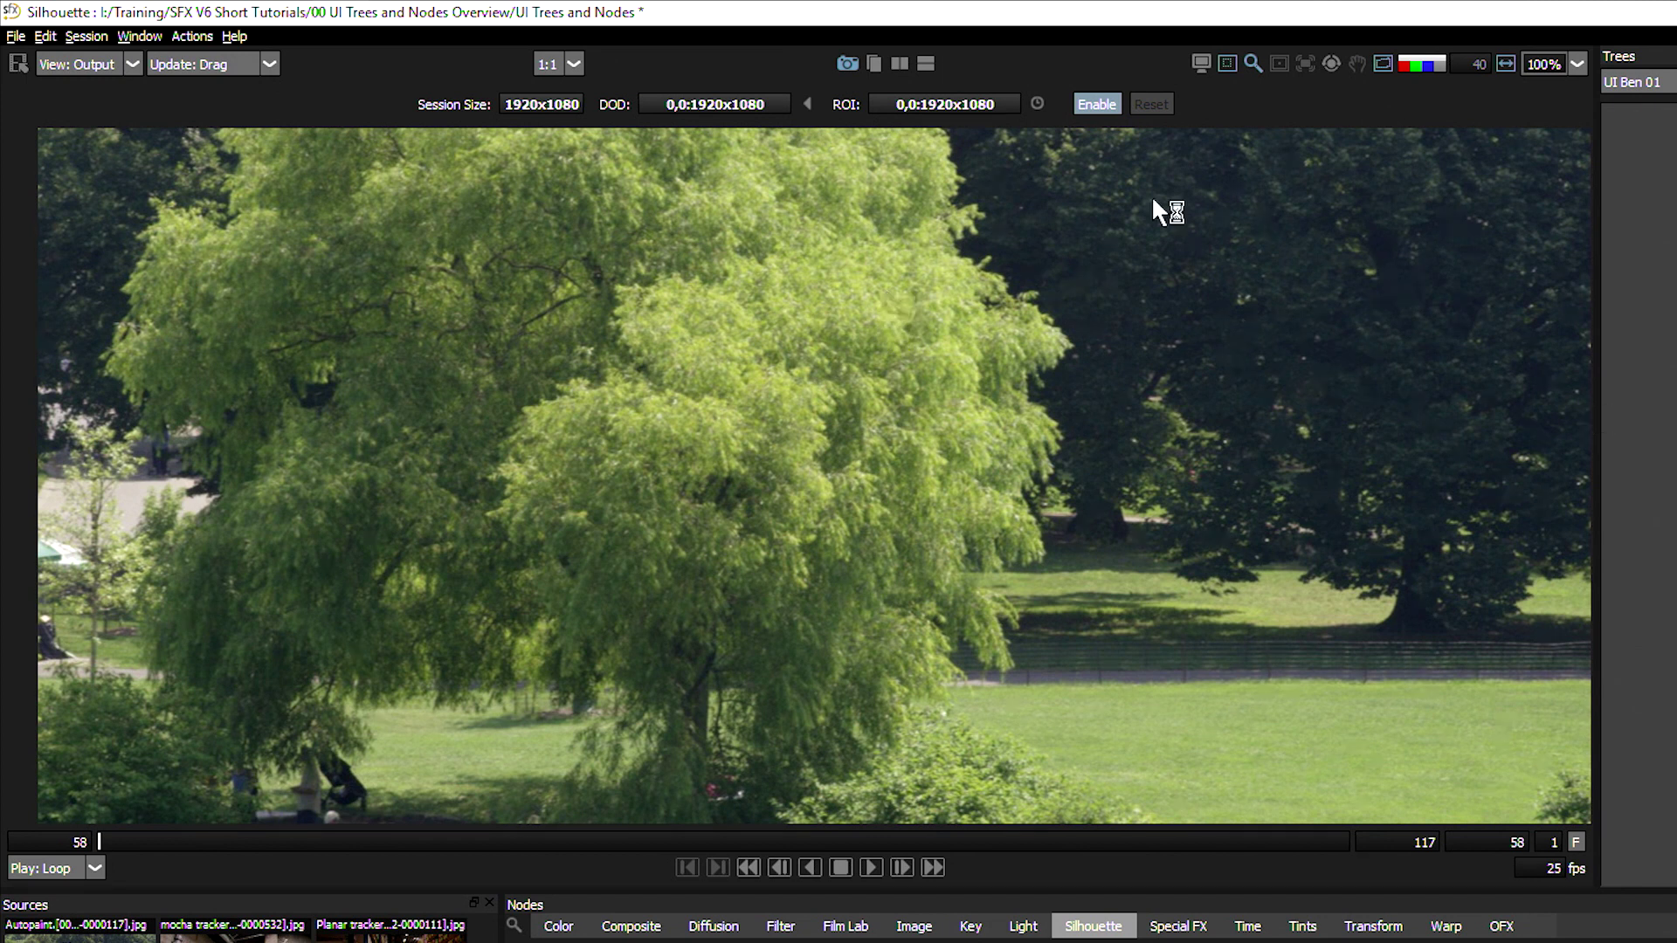
left_click(1575, 63)
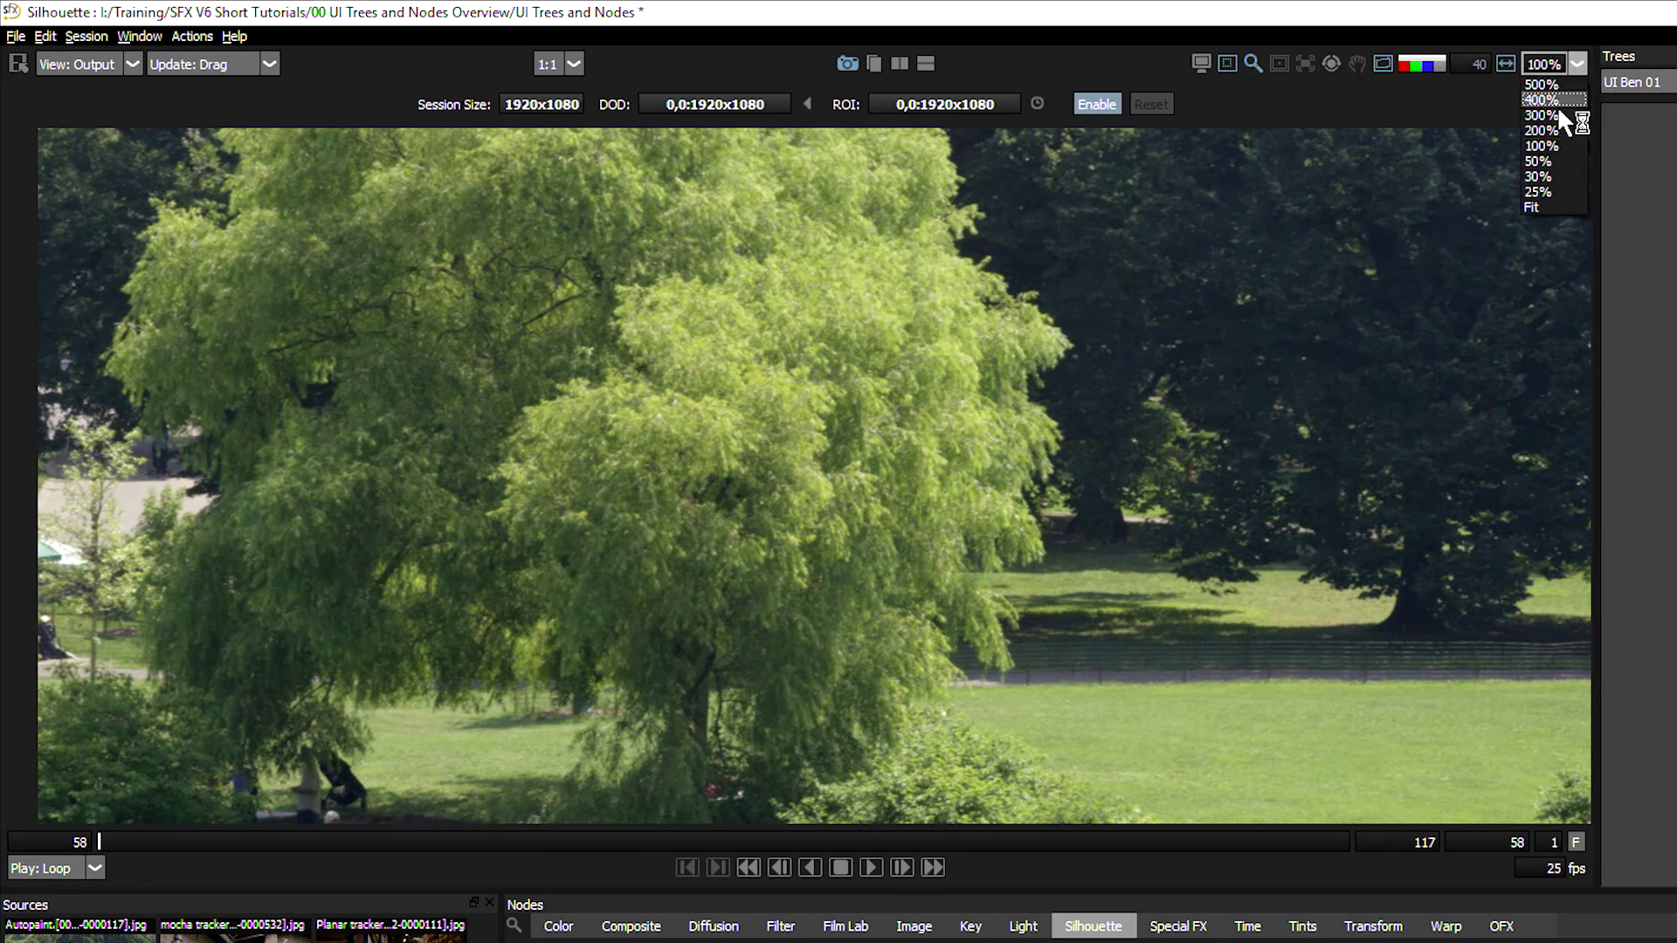
left_click(1550, 207)
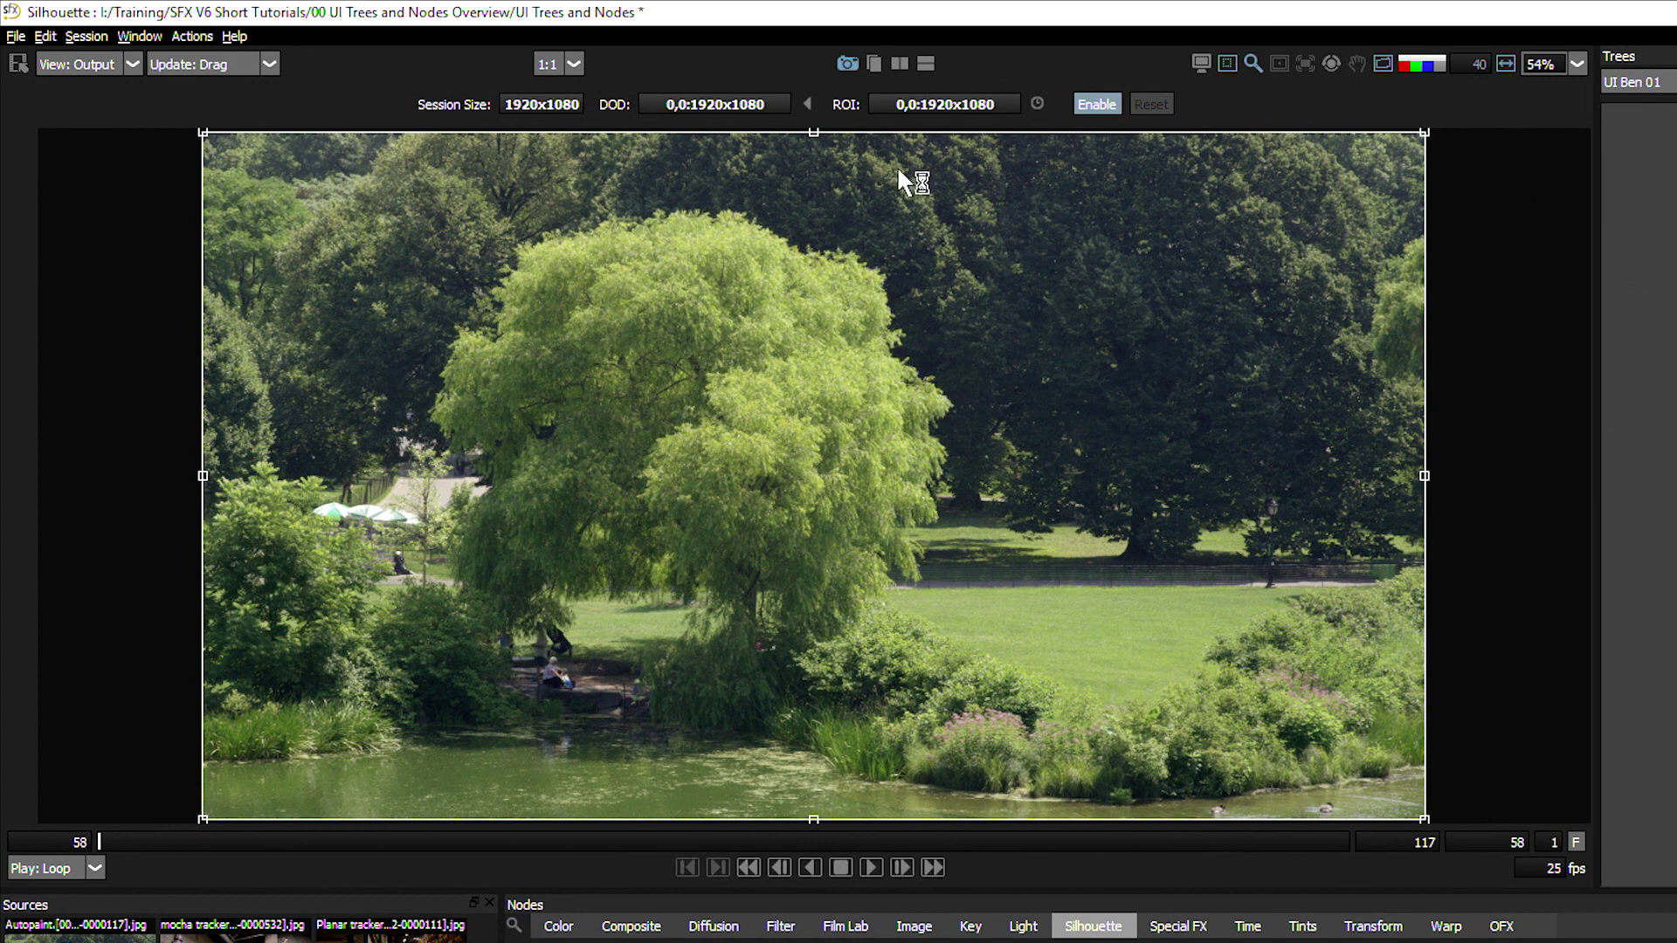
Step: Crop the region of interest to 0,488:1048x549 in the lower-left part of the frame, and hide its controls
left_click_drag(817, 138, 815, 364)
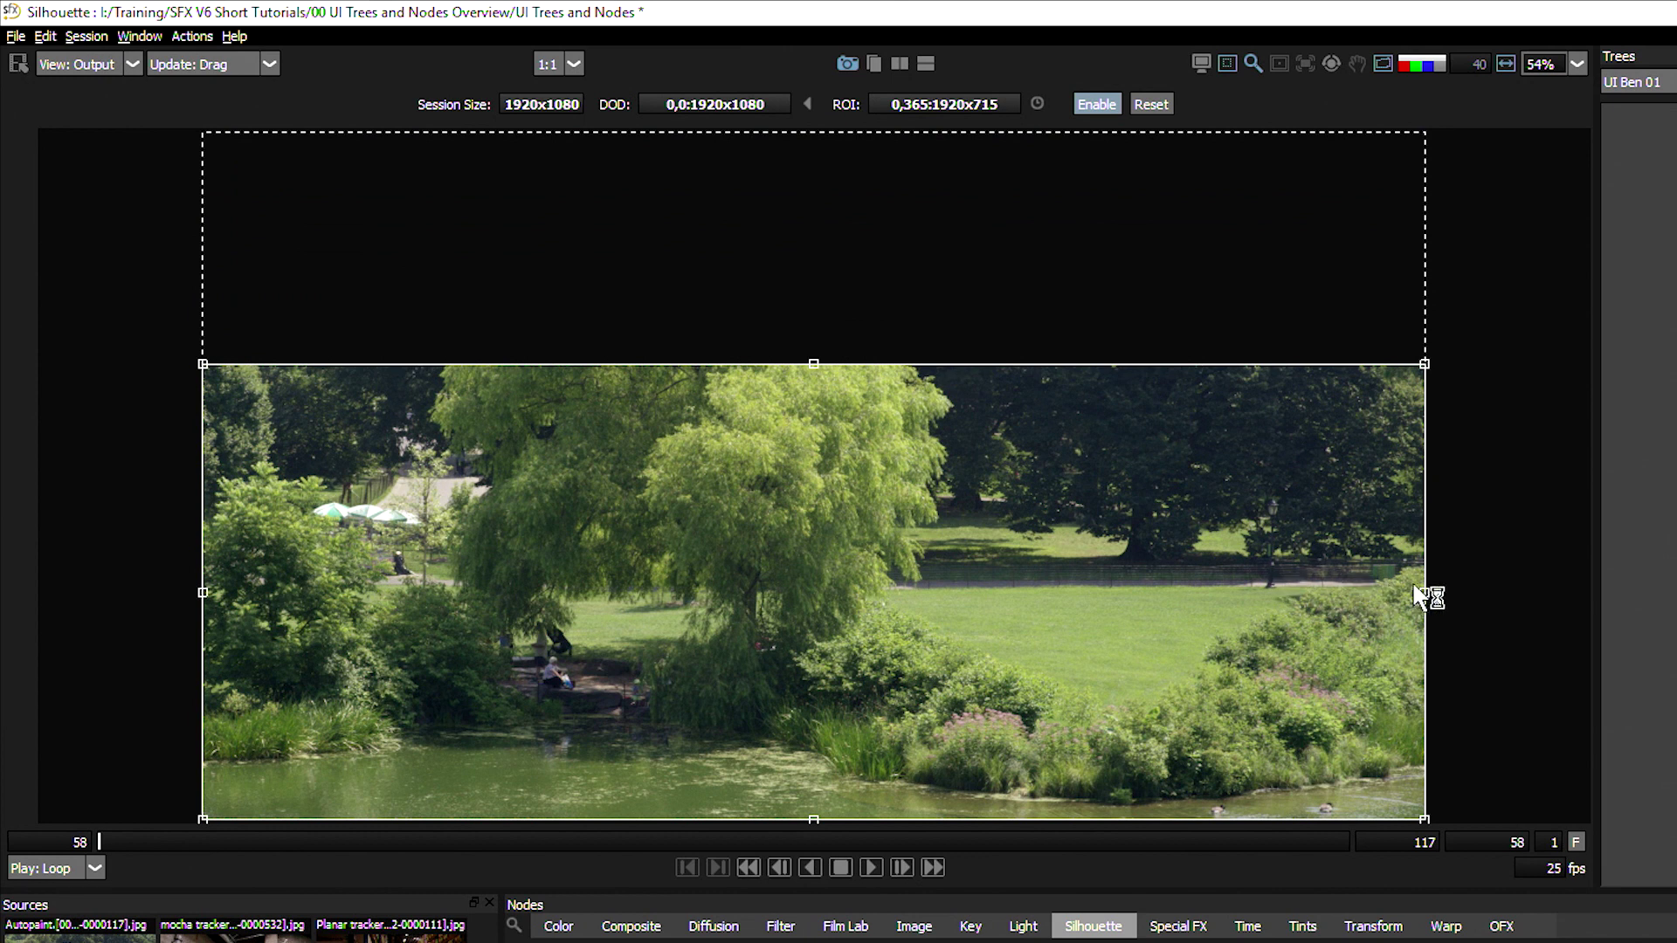
left_click_drag(1425, 593, 872, 678)
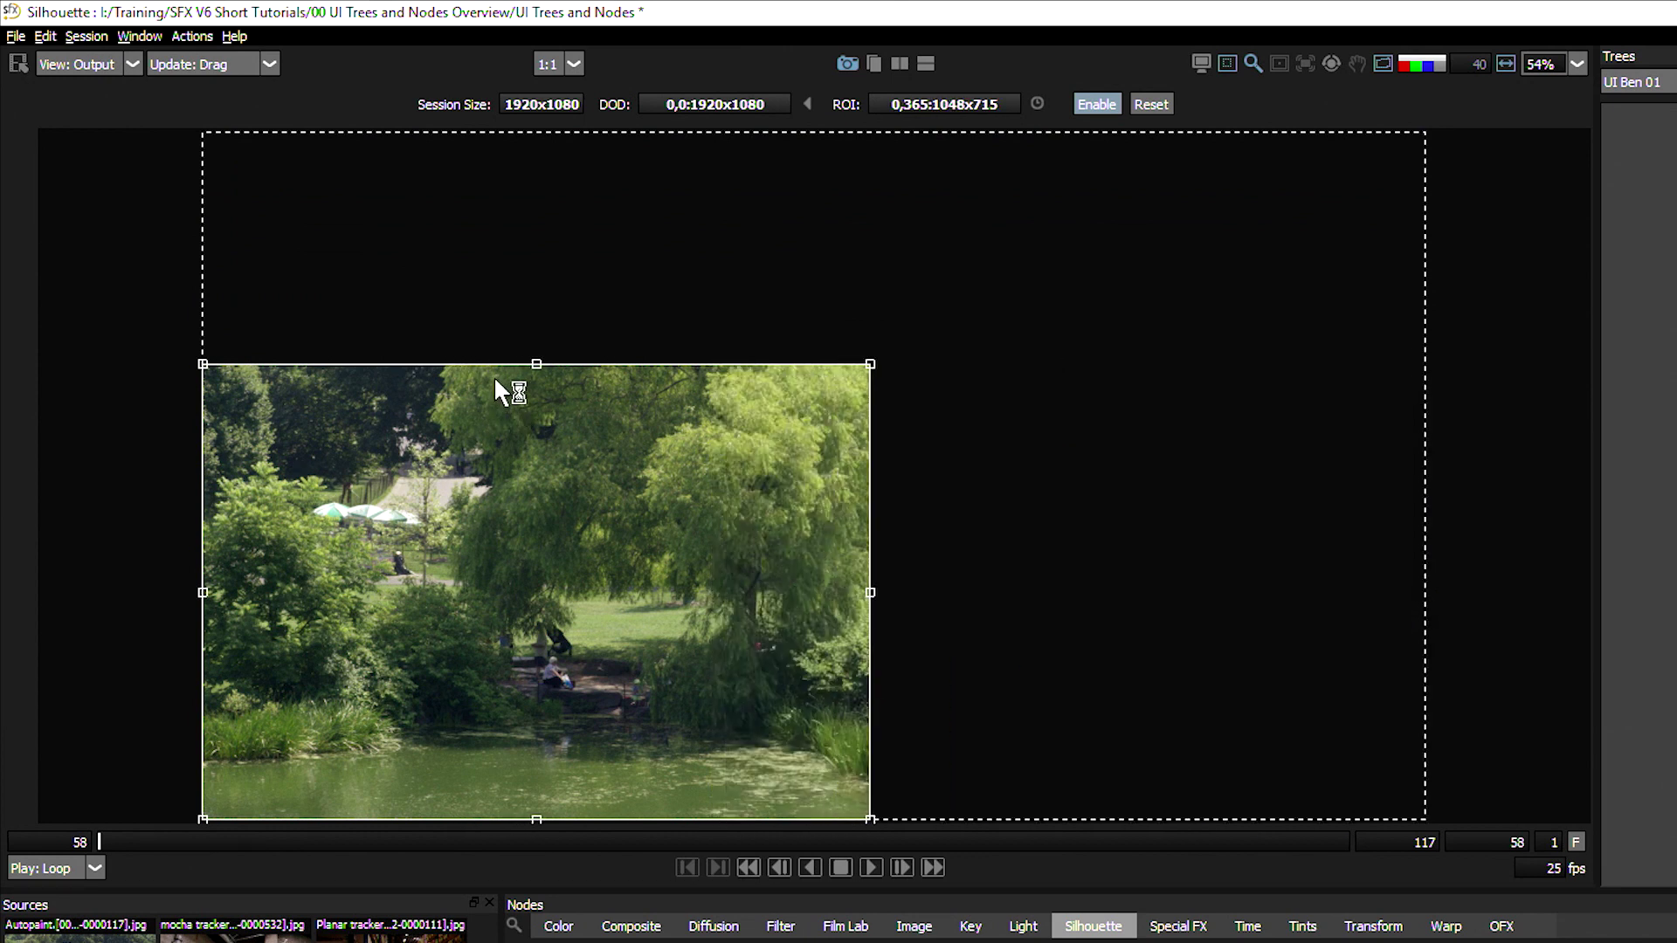
left_click_drag(539, 375, 536, 443)
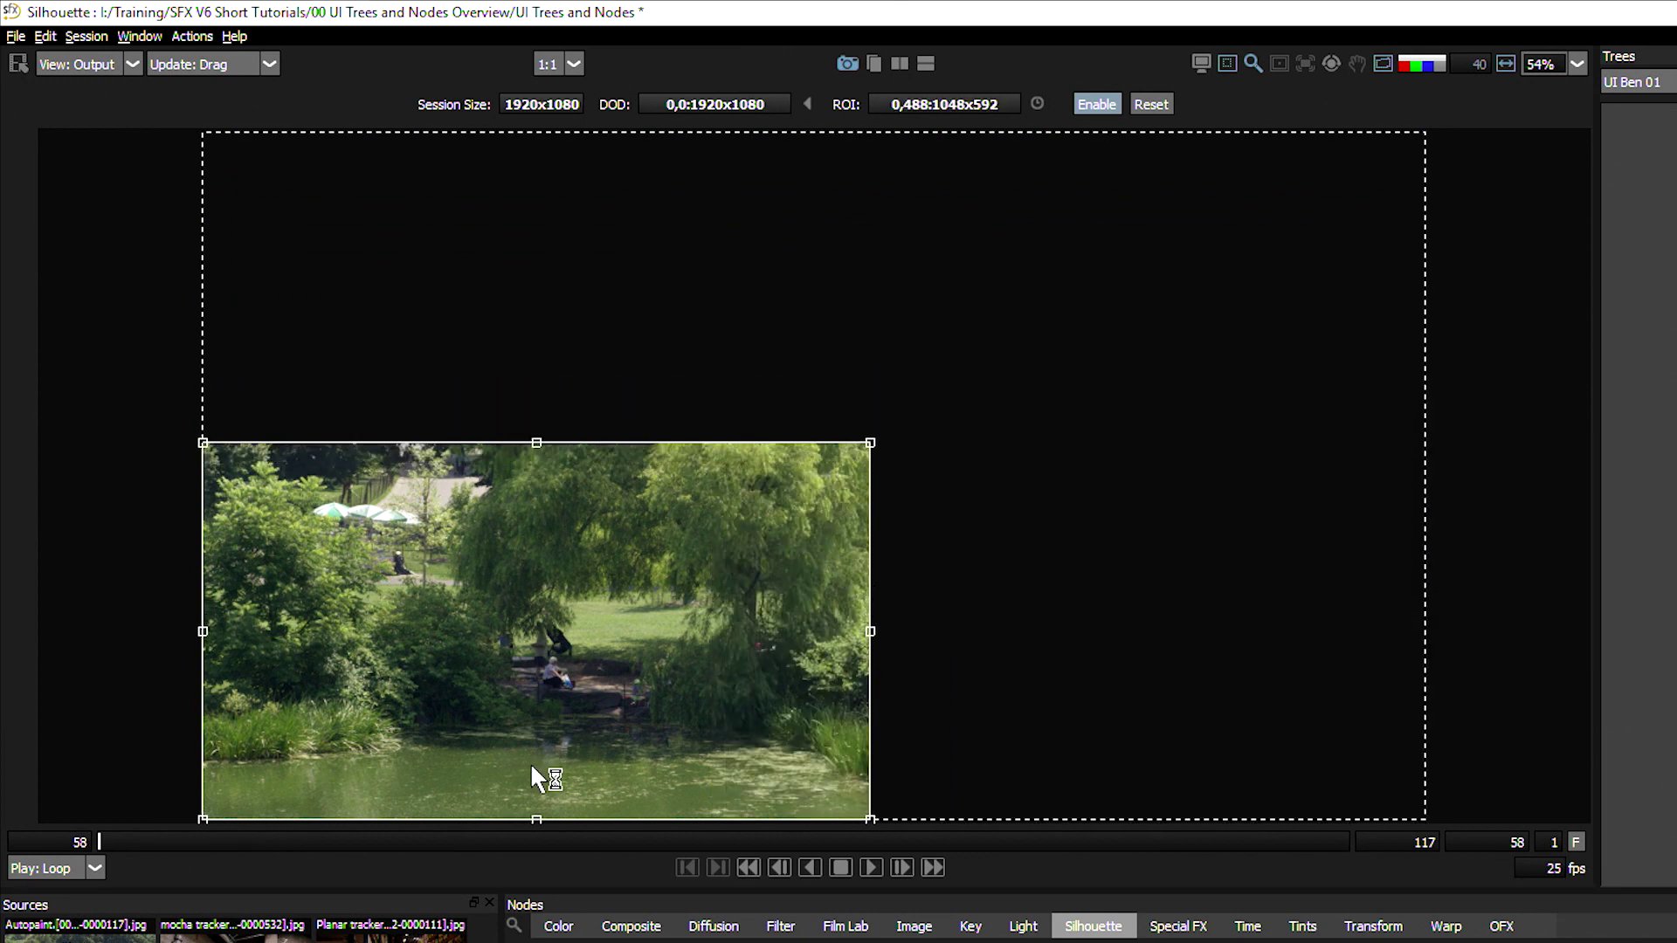
left_click_drag(536, 820, 537, 792)
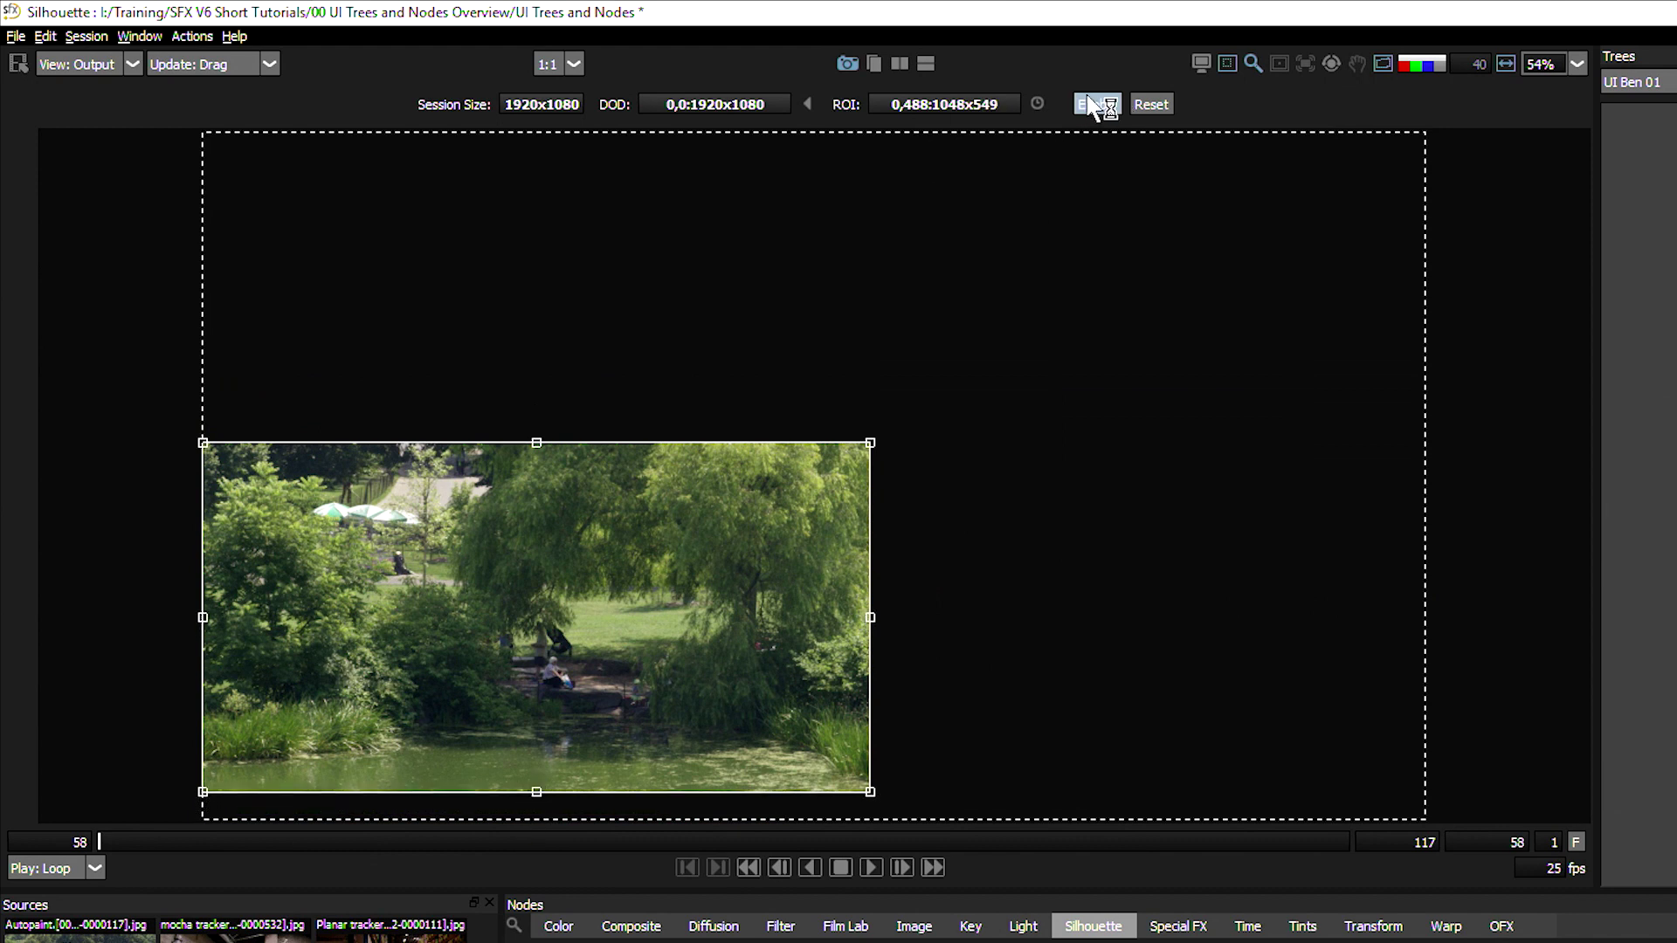
left_click(1229, 63)
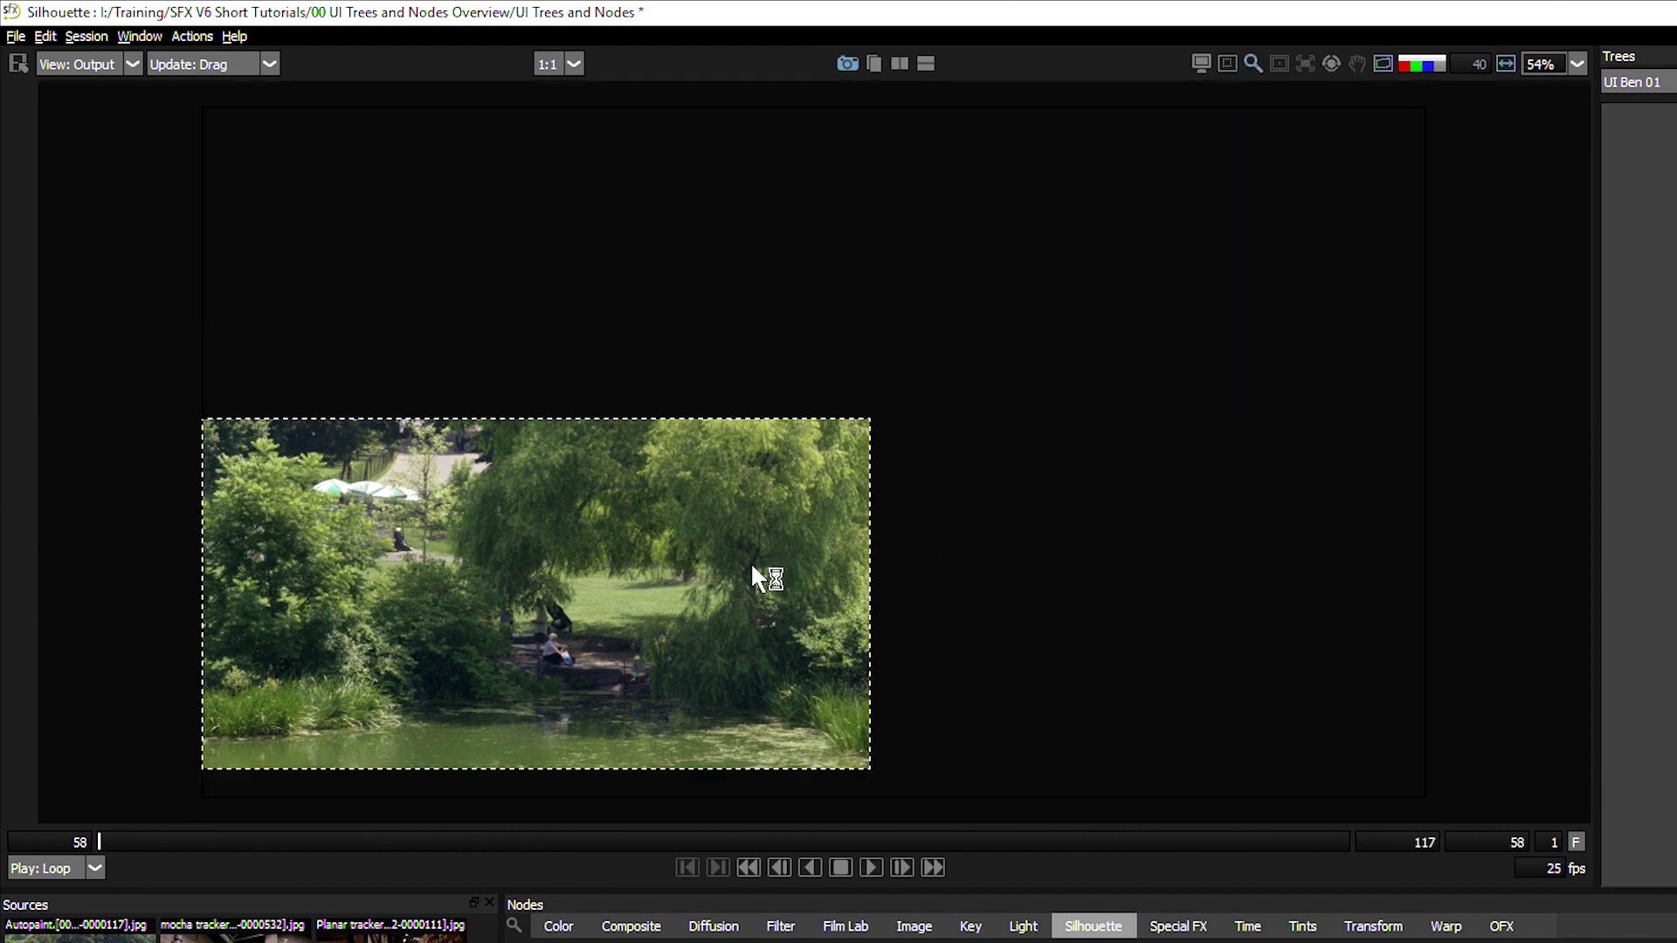
Step: Play the clip inside the cropped region, stop playback, and return to frame 58
scroll(944, 453, "up", 1)
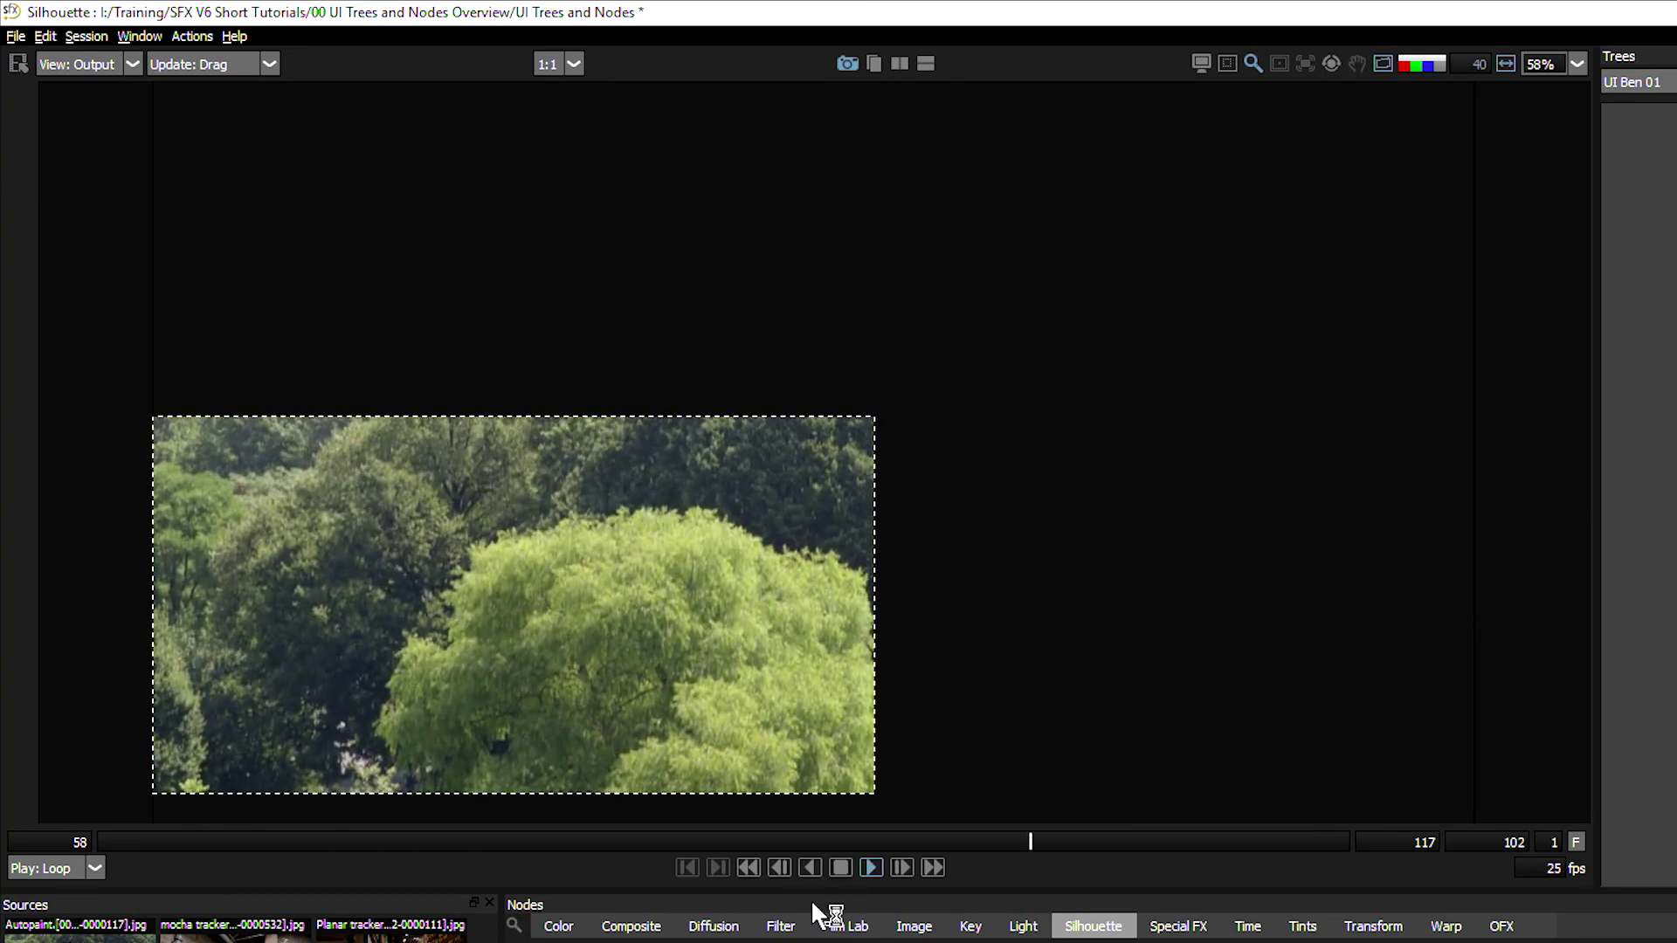
left_click(841, 867)
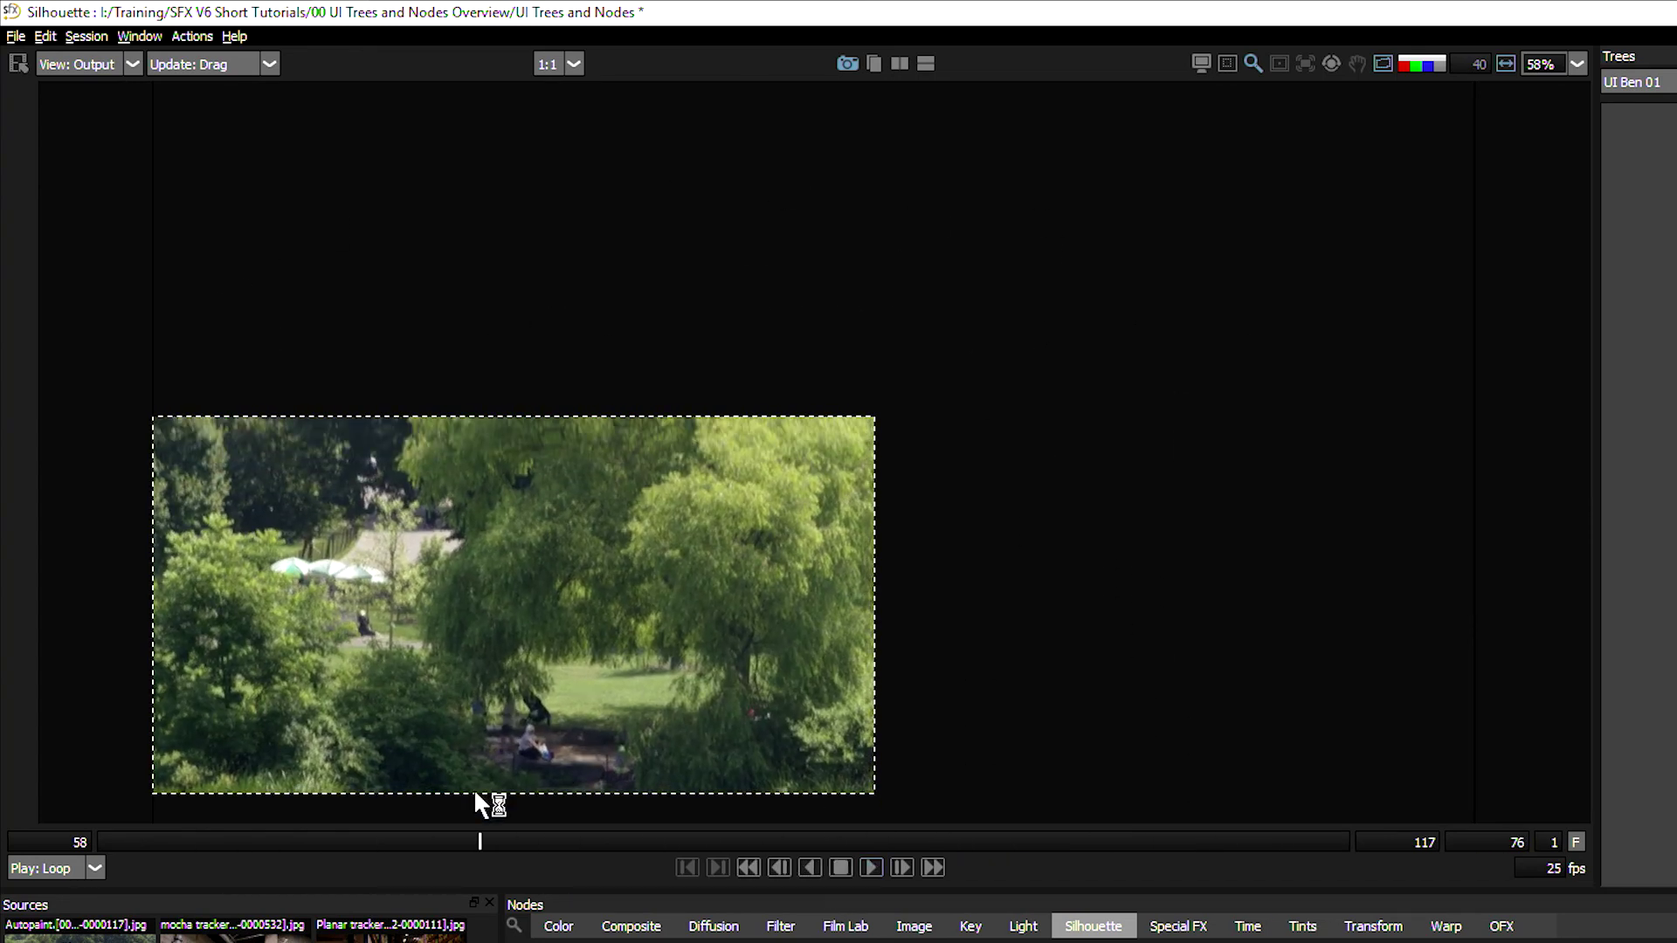
left_click_drag(480, 838, 14, 797)
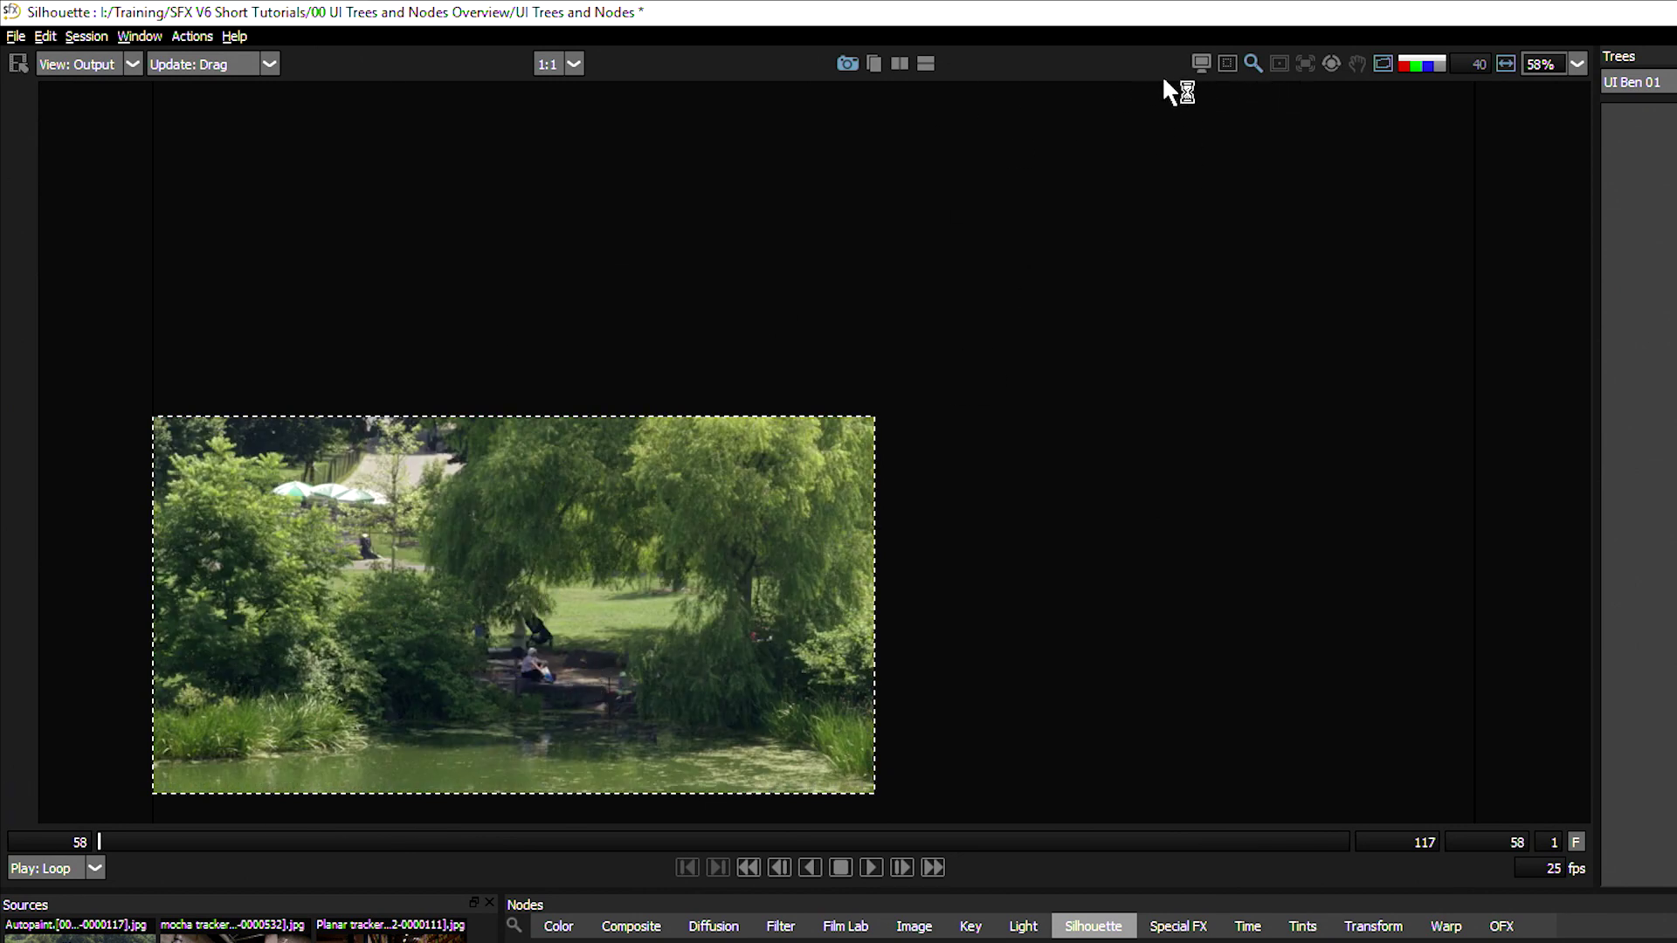
Step: Toggle the region of interest off and on, and reset it to the full 1920x1080 frame with its controls hidden
left_click(1228, 63)
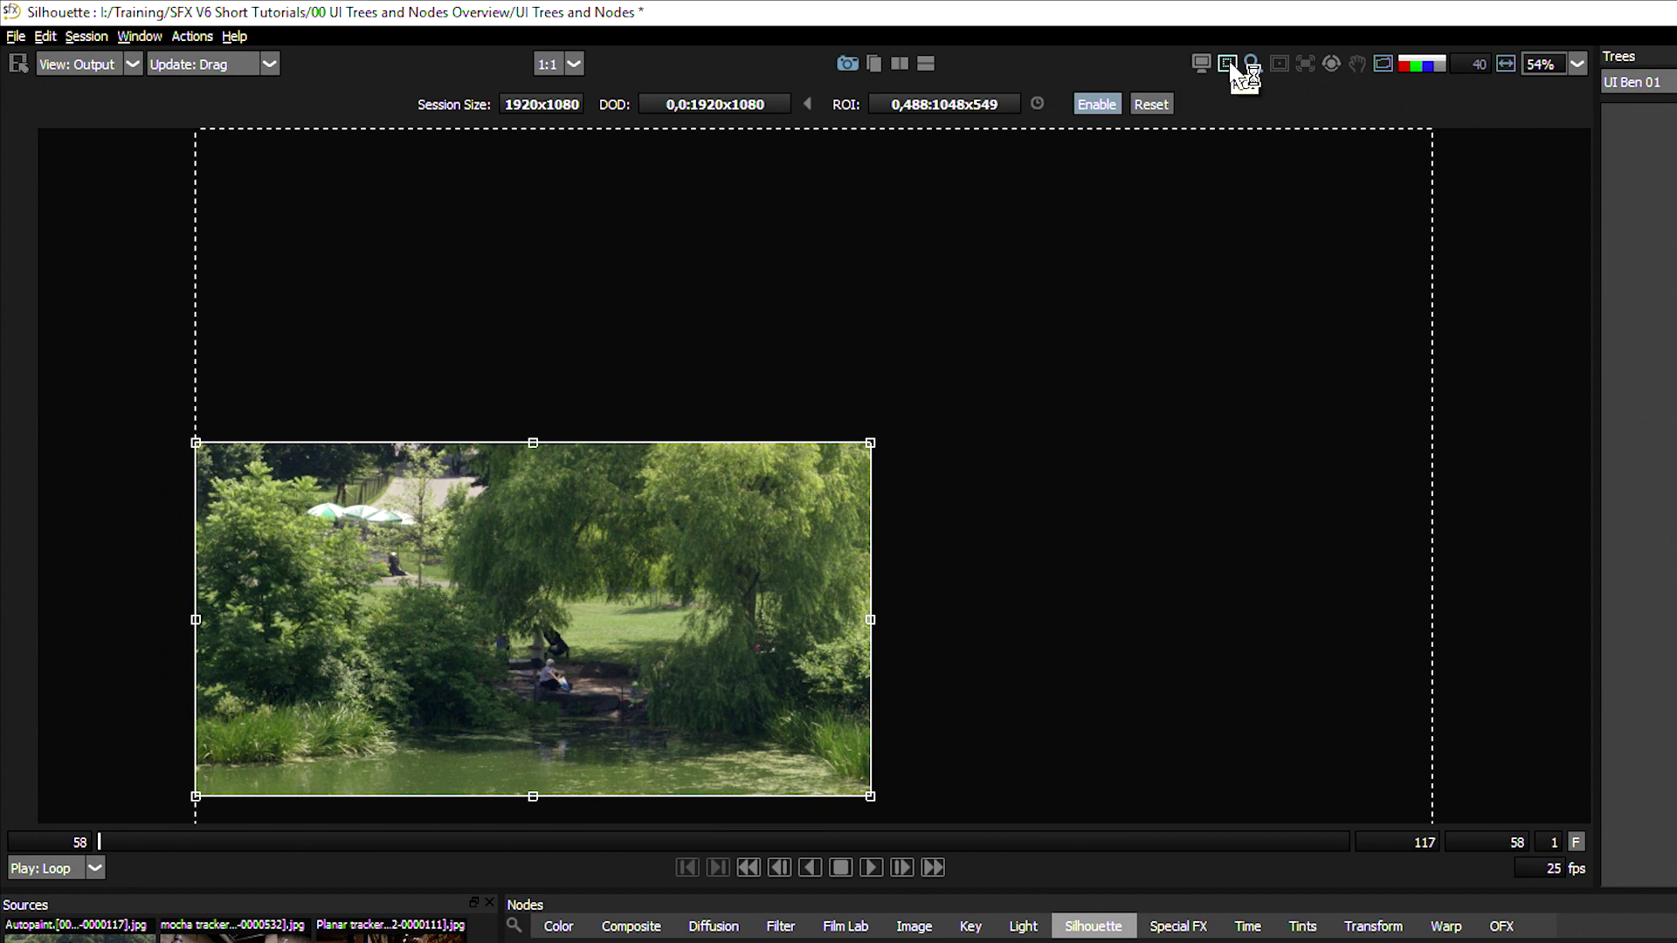
left_click(1146, 104)
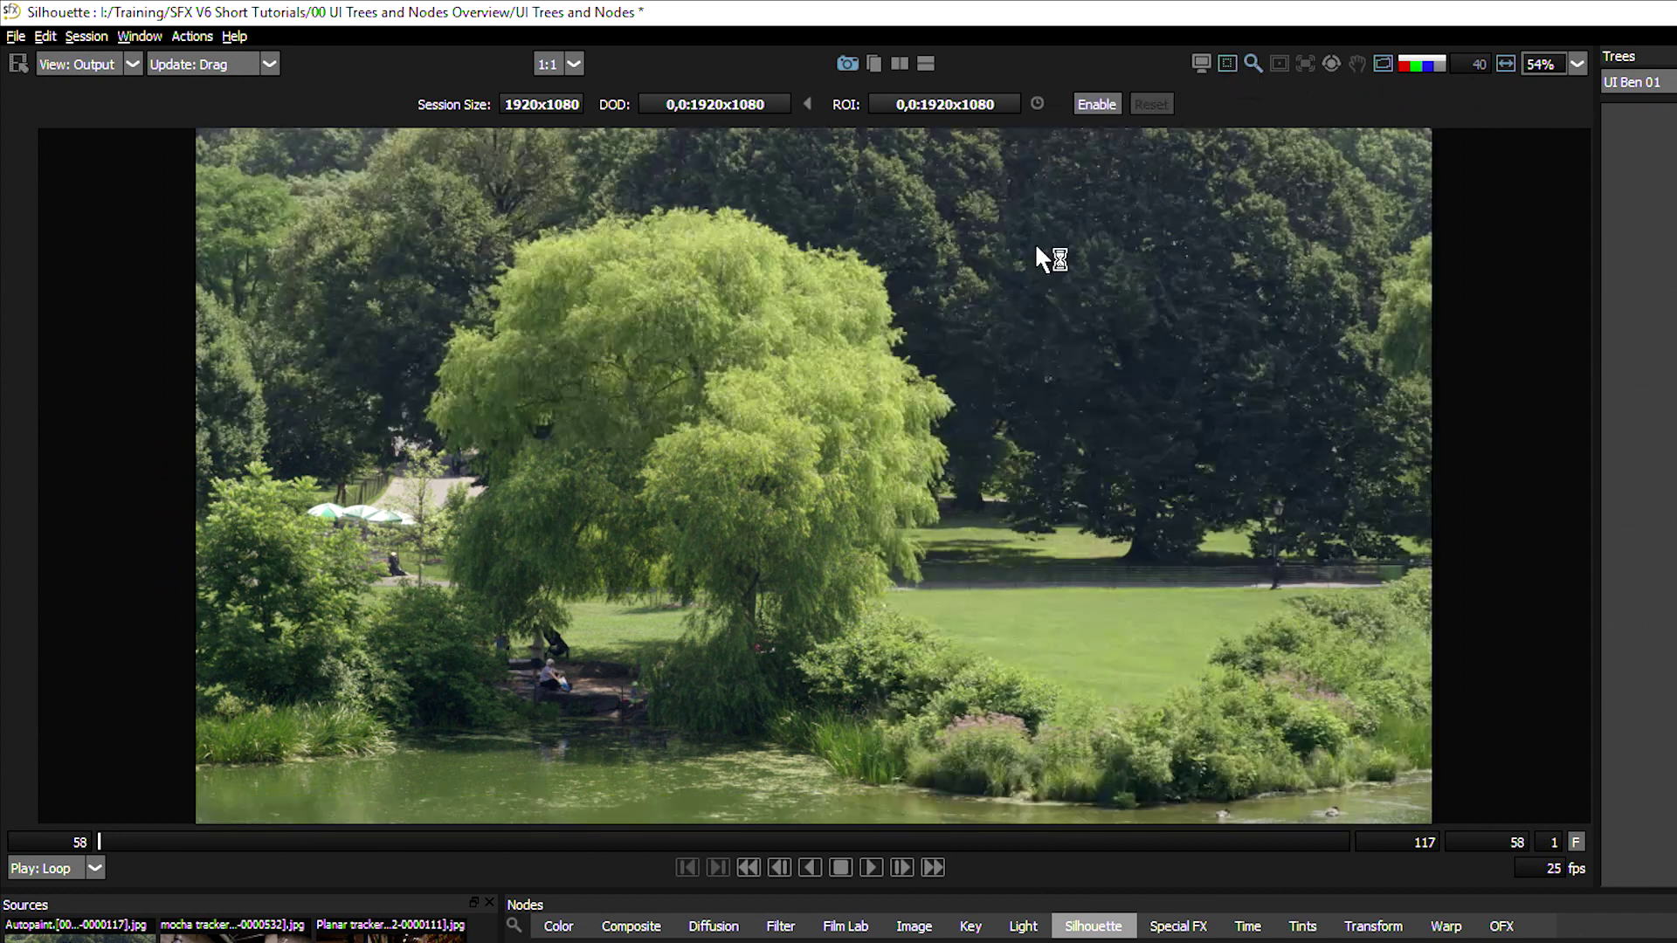
left_click(1098, 104)
left_click(1098, 104)
left_click(1098, 104)
left_click(1098, 104)
left_click(1098, 104)
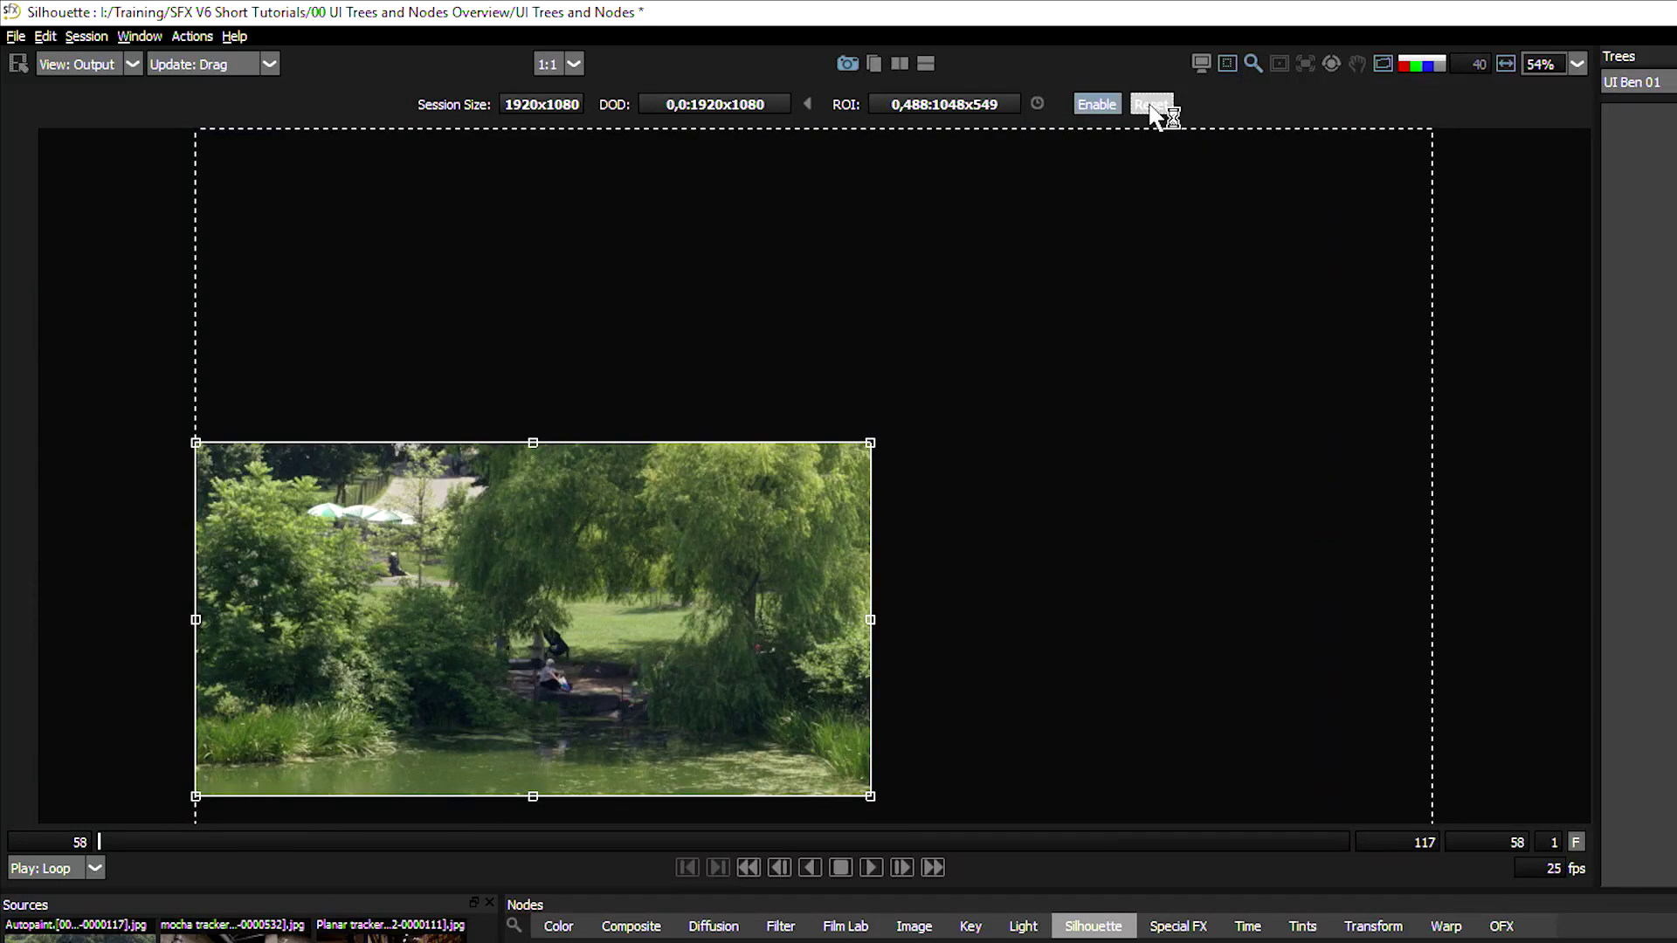
left_click(1151, 104)
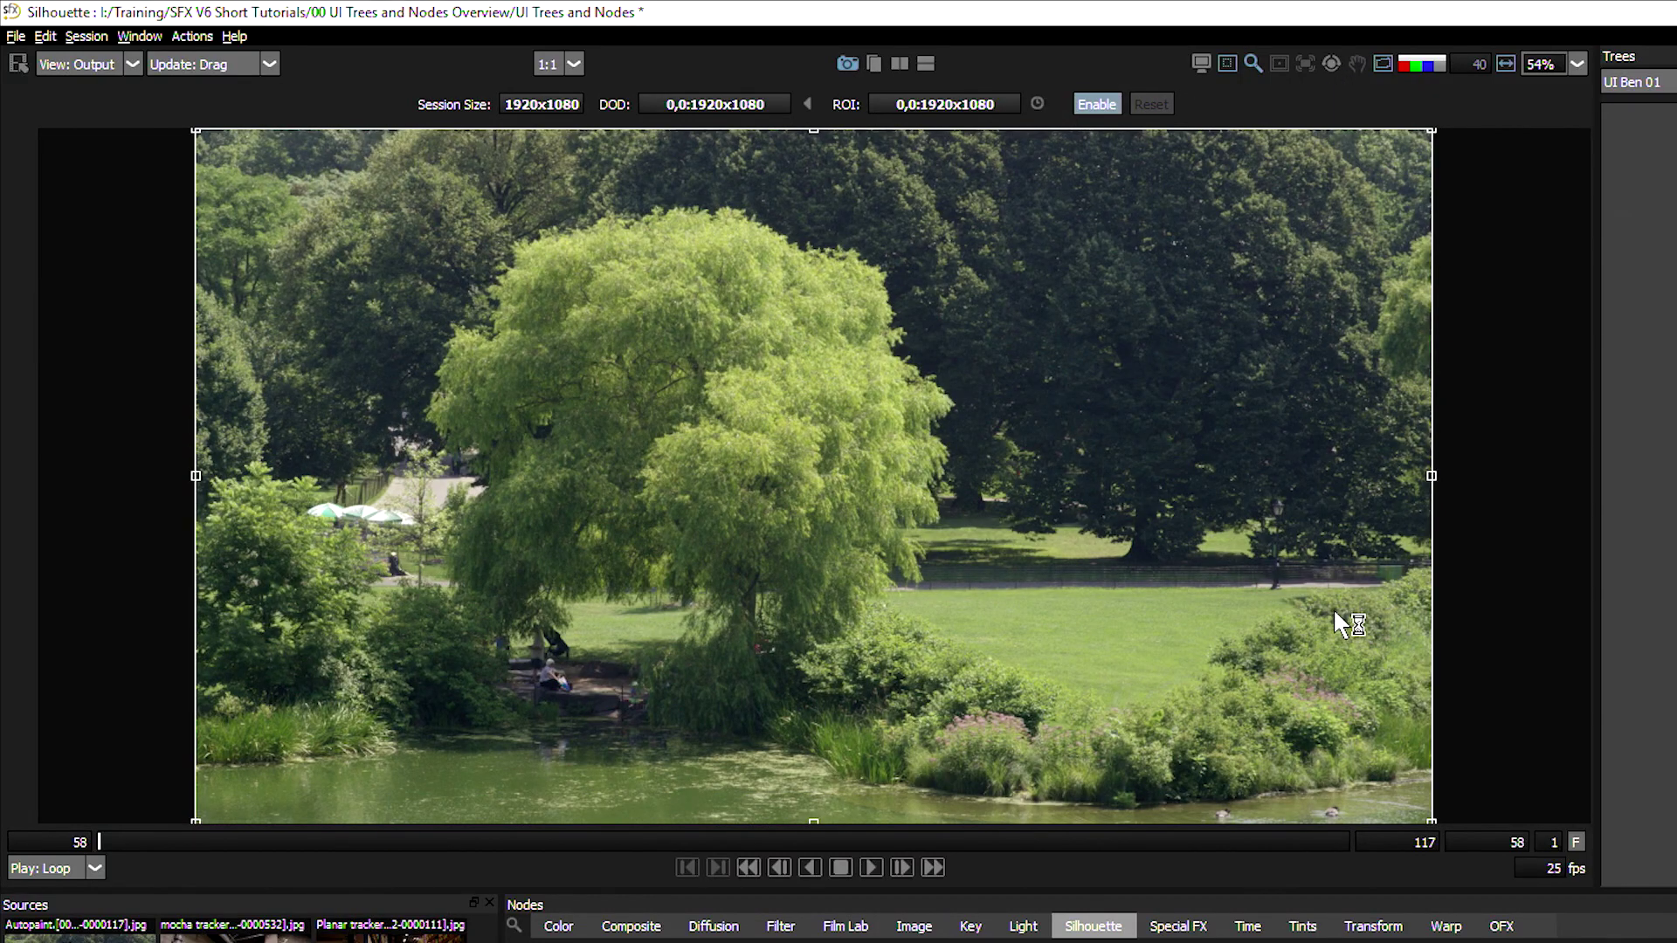
left_click(1225, 64)
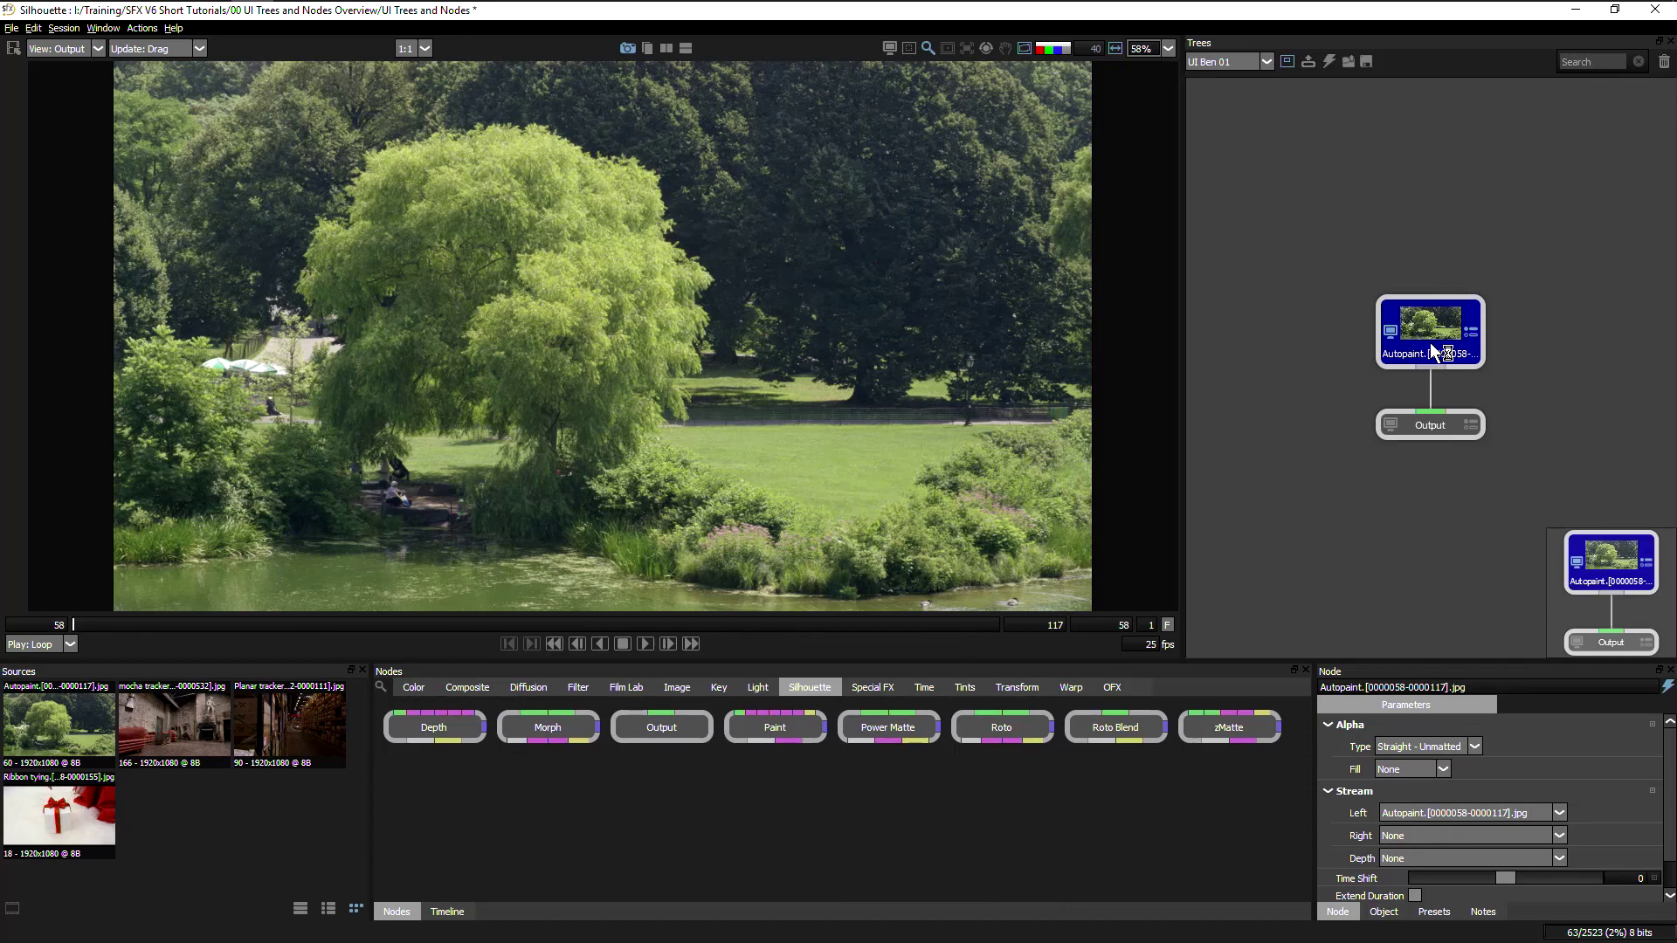
Step: Move the Autopaint source node higher in the tree to leave more space above the Output node
left_click_drag(1431, 344, 1416, 199)
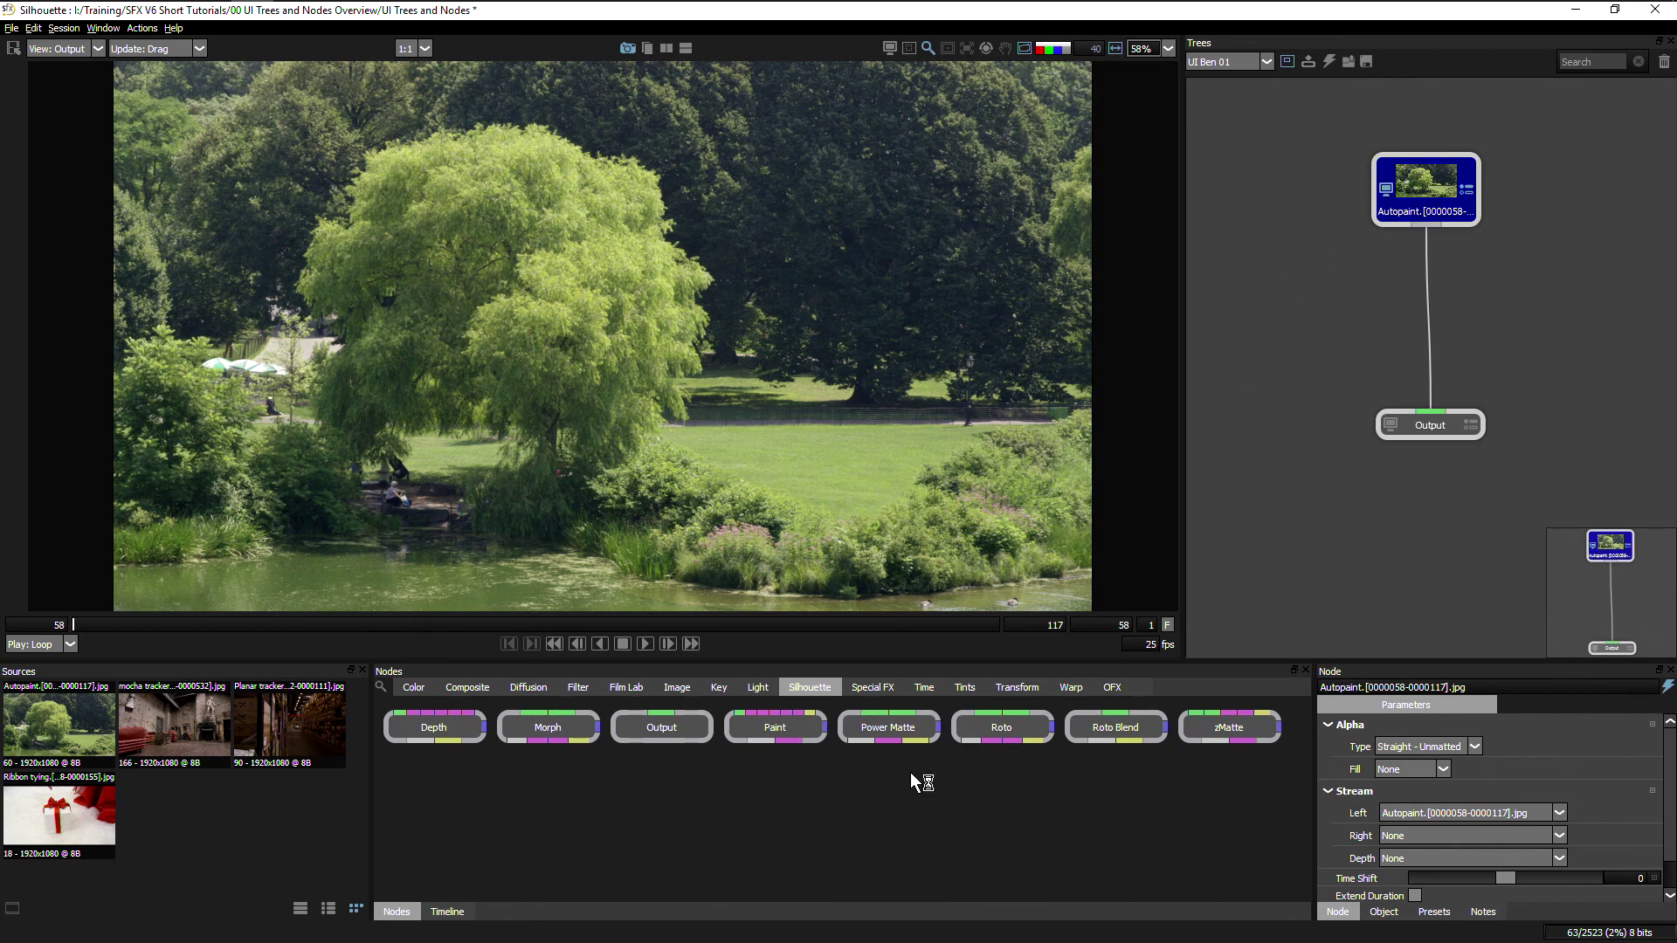
Step: Browse the node categories from Color to Image, and examine the Silhouette nodes such as Roto, Paint, Depth and zMatte
left_click(416, 689)
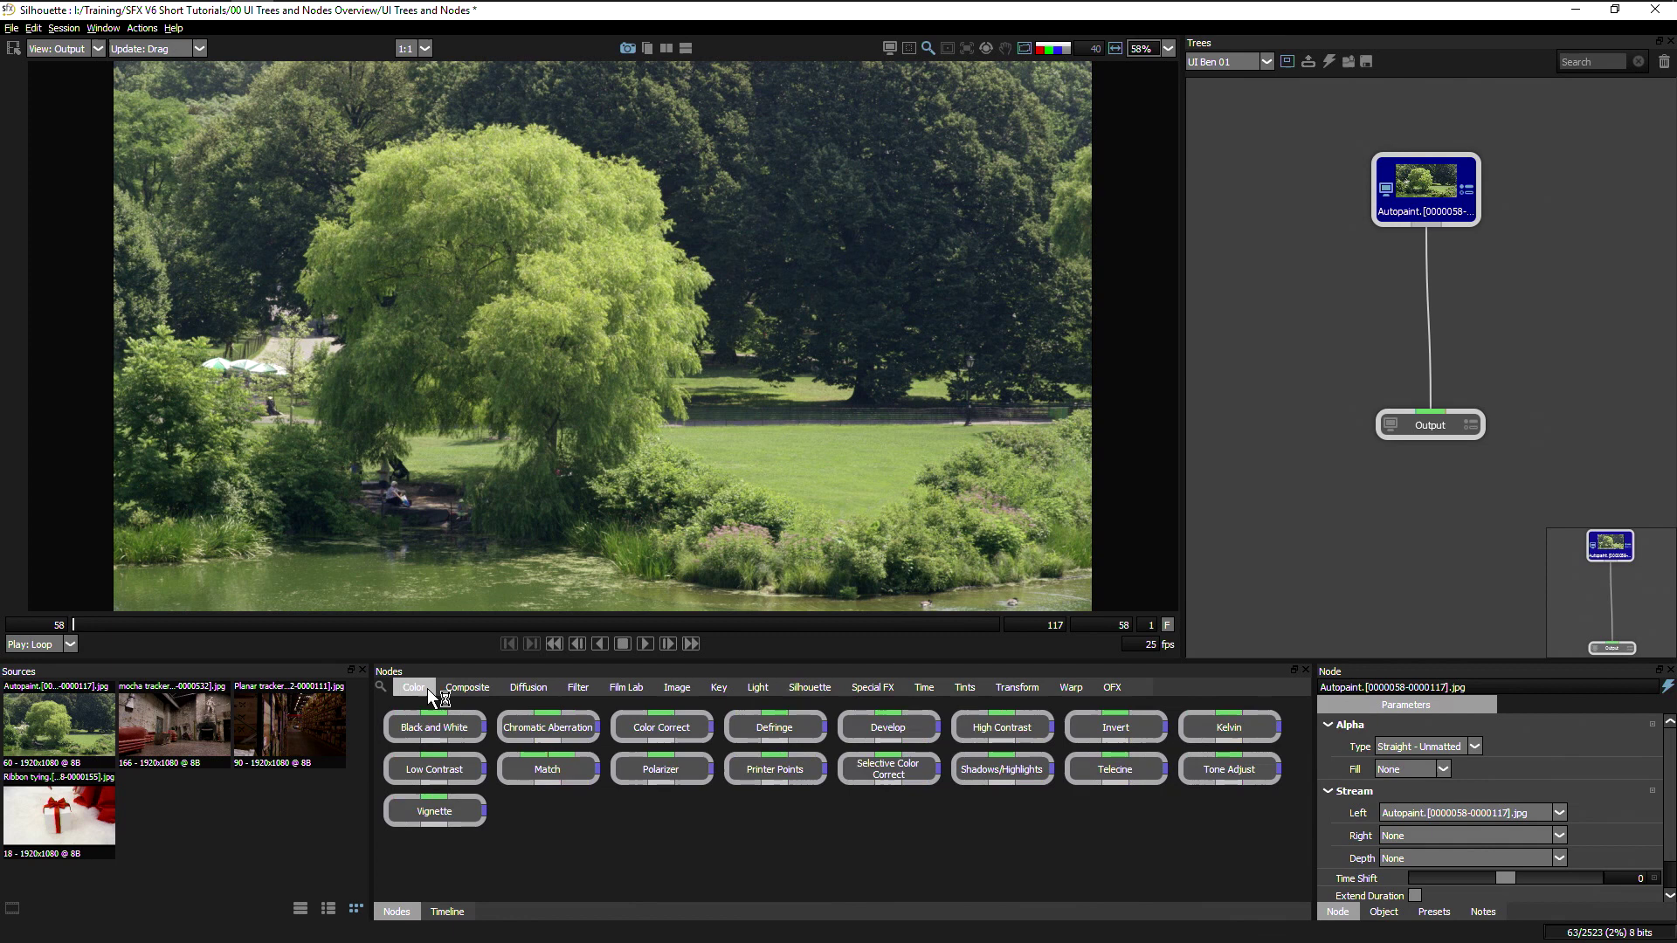
left_click(463, 689)
left_click(524, 688)
left_click(578, 687)
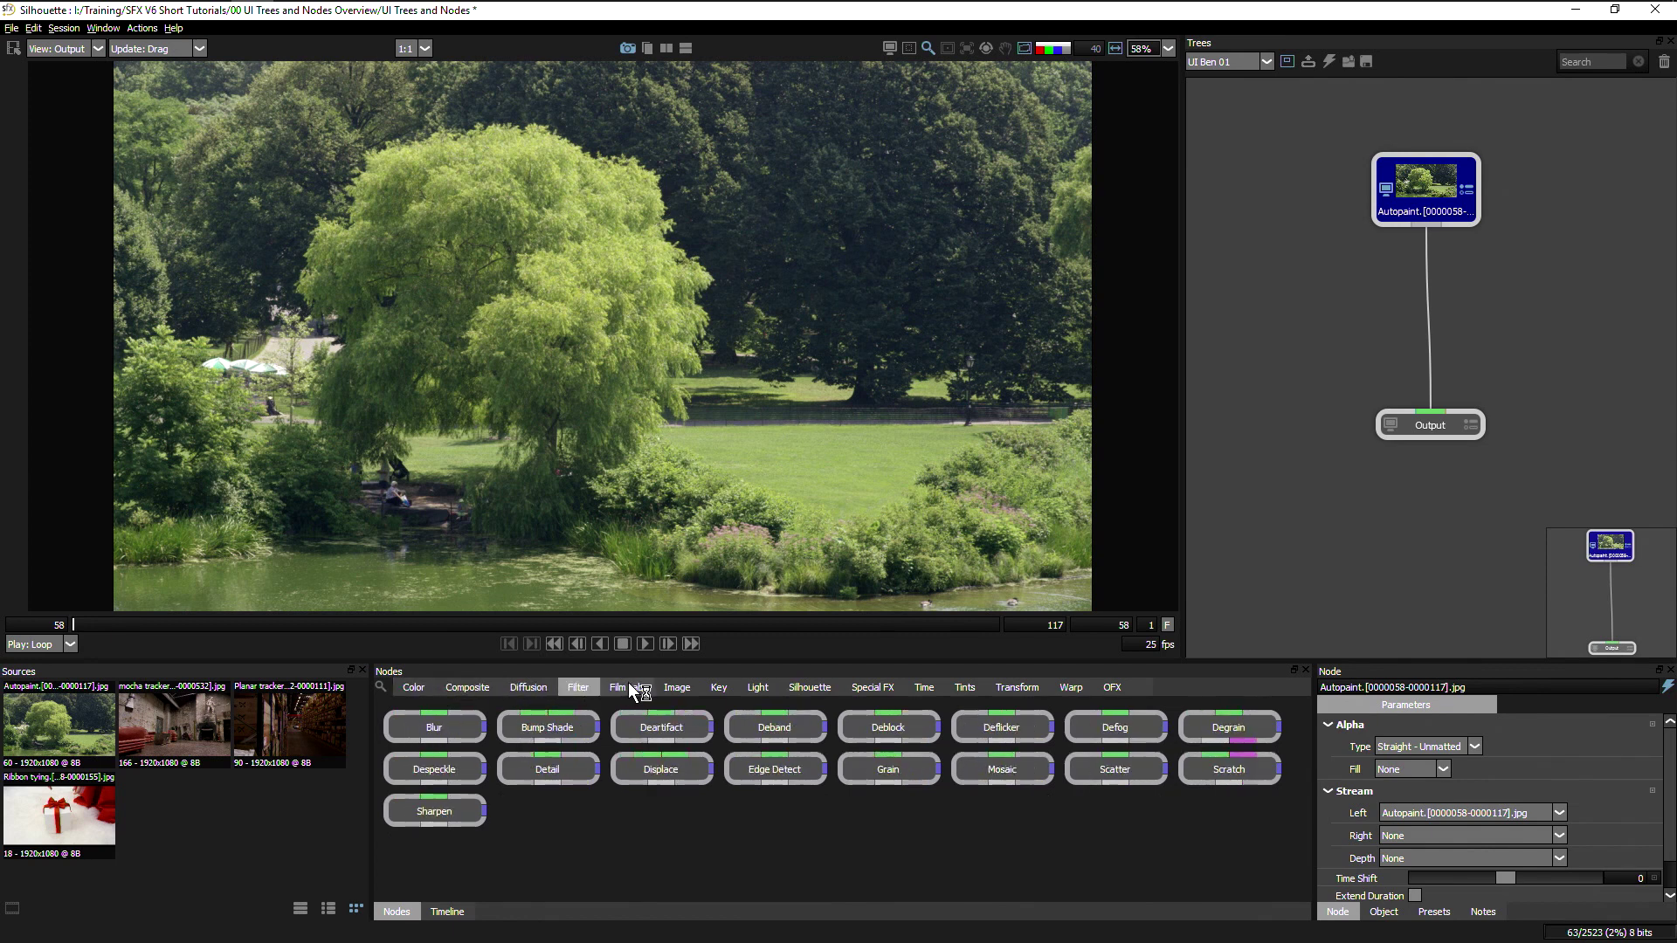
left_click(627, 687)
left_click(678, 687)
left_click(808, 690)
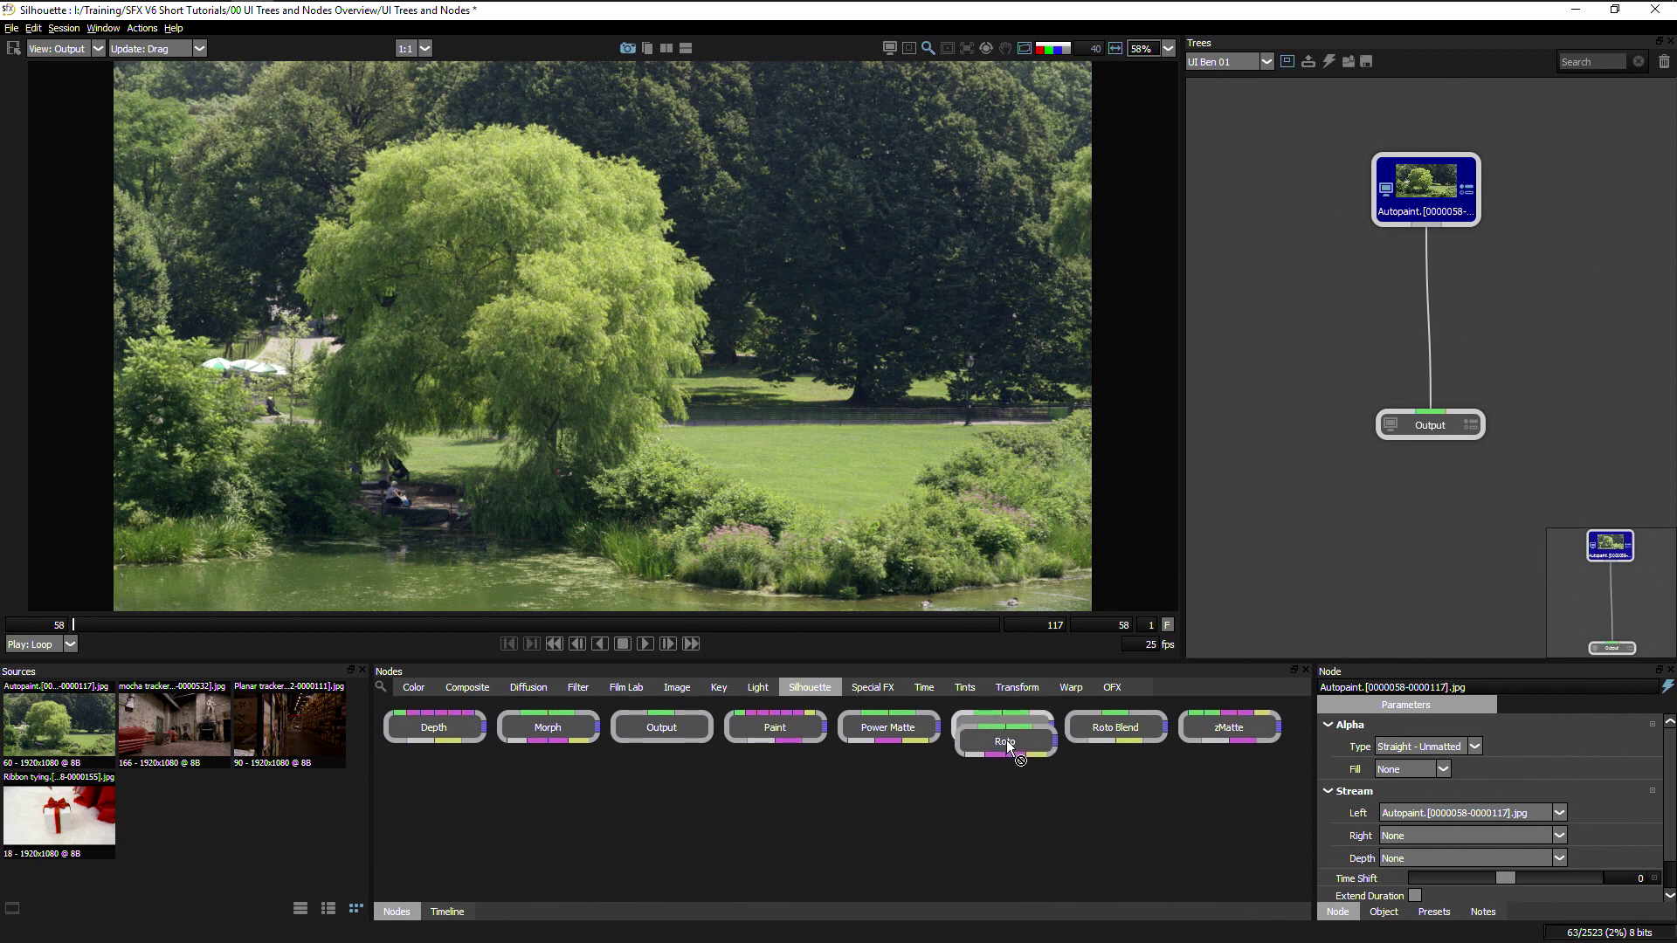
left_click_drag(775, 727, 762, 774)
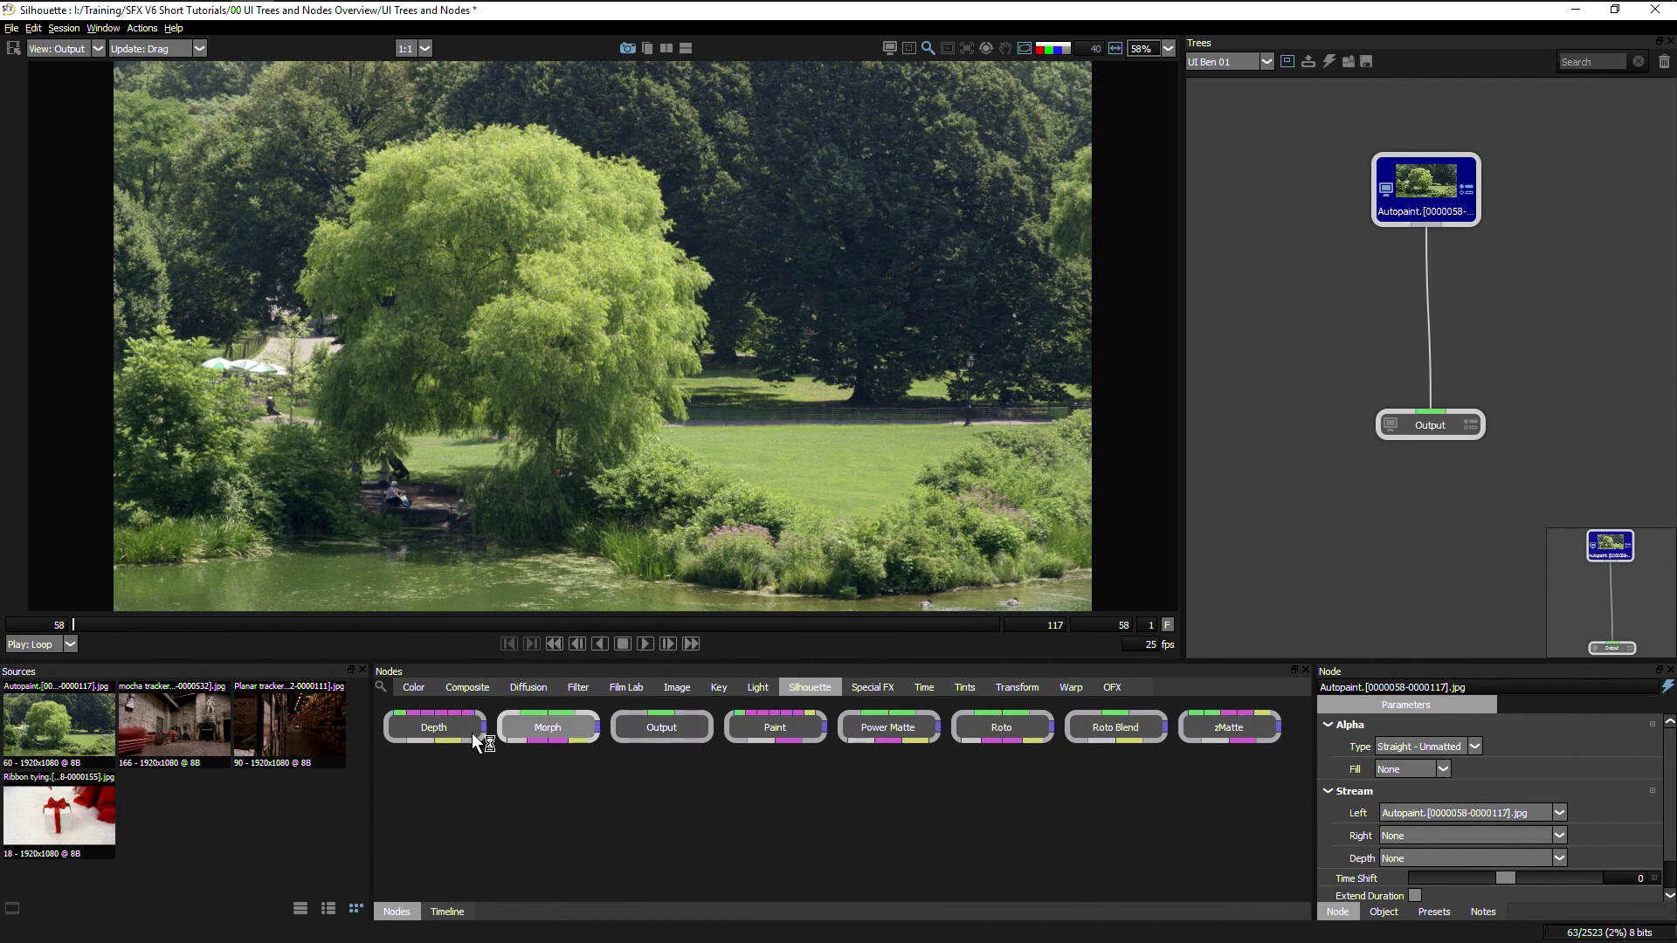
left_click_drag(473, 734, 445, 742)
left_click_drag(1235, 742, 1237, 761)
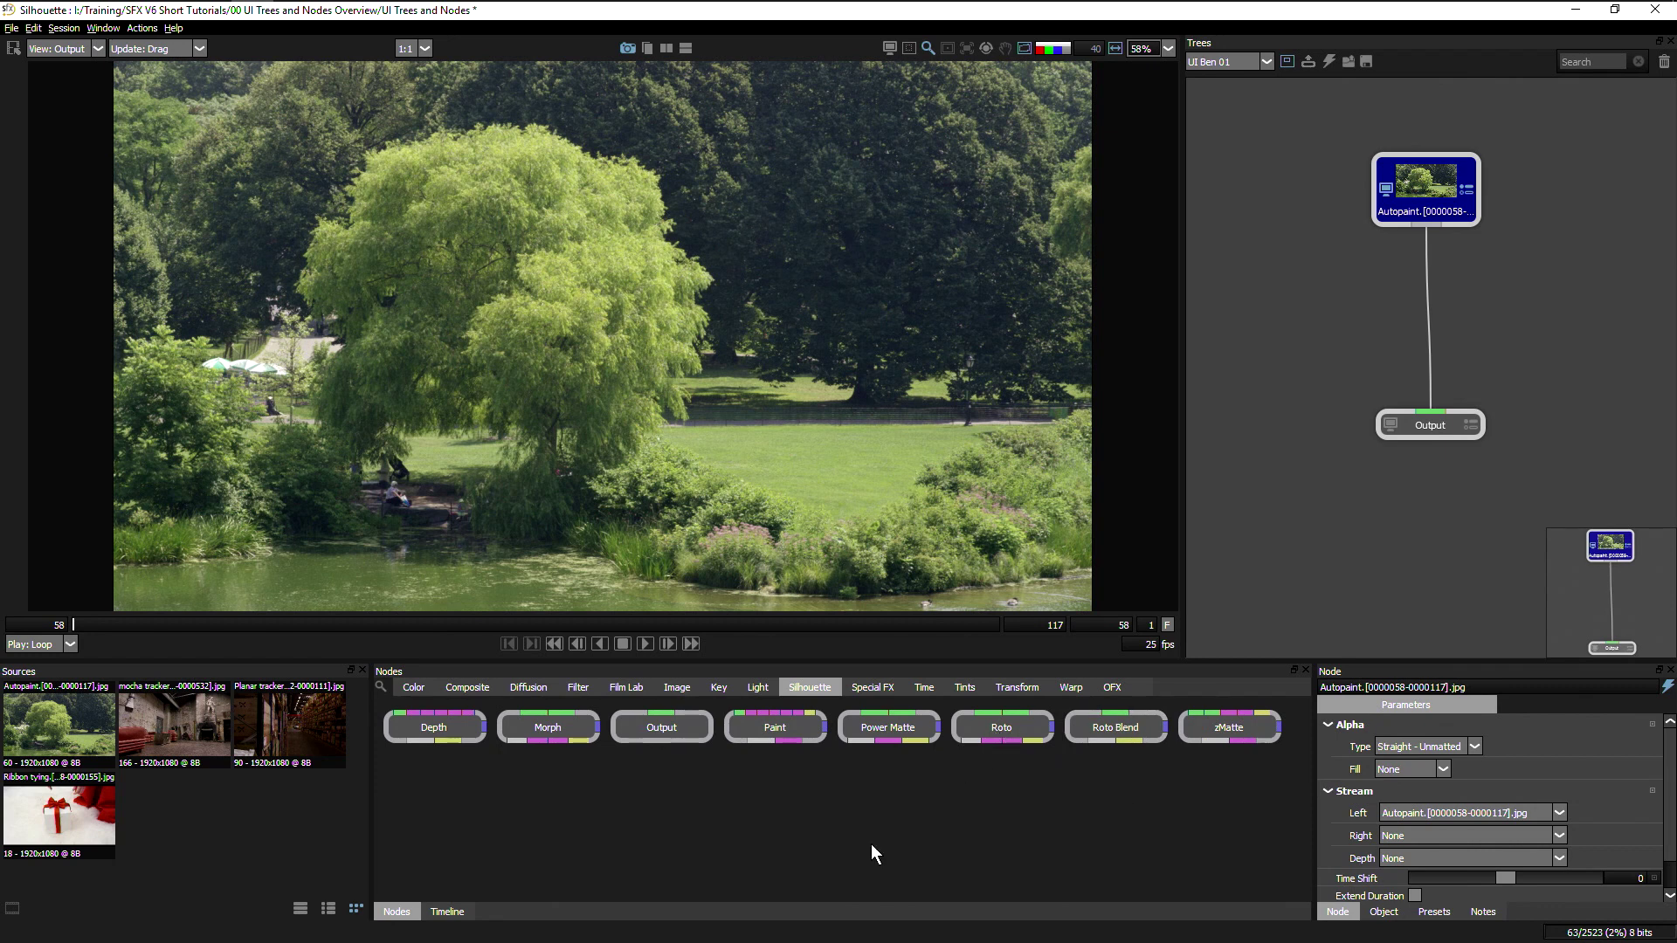
Step: Try a Roto node branched off the Autopaint source beside the Output connection, and delete it
left_click_drag(1019, 763, 1055, 748)
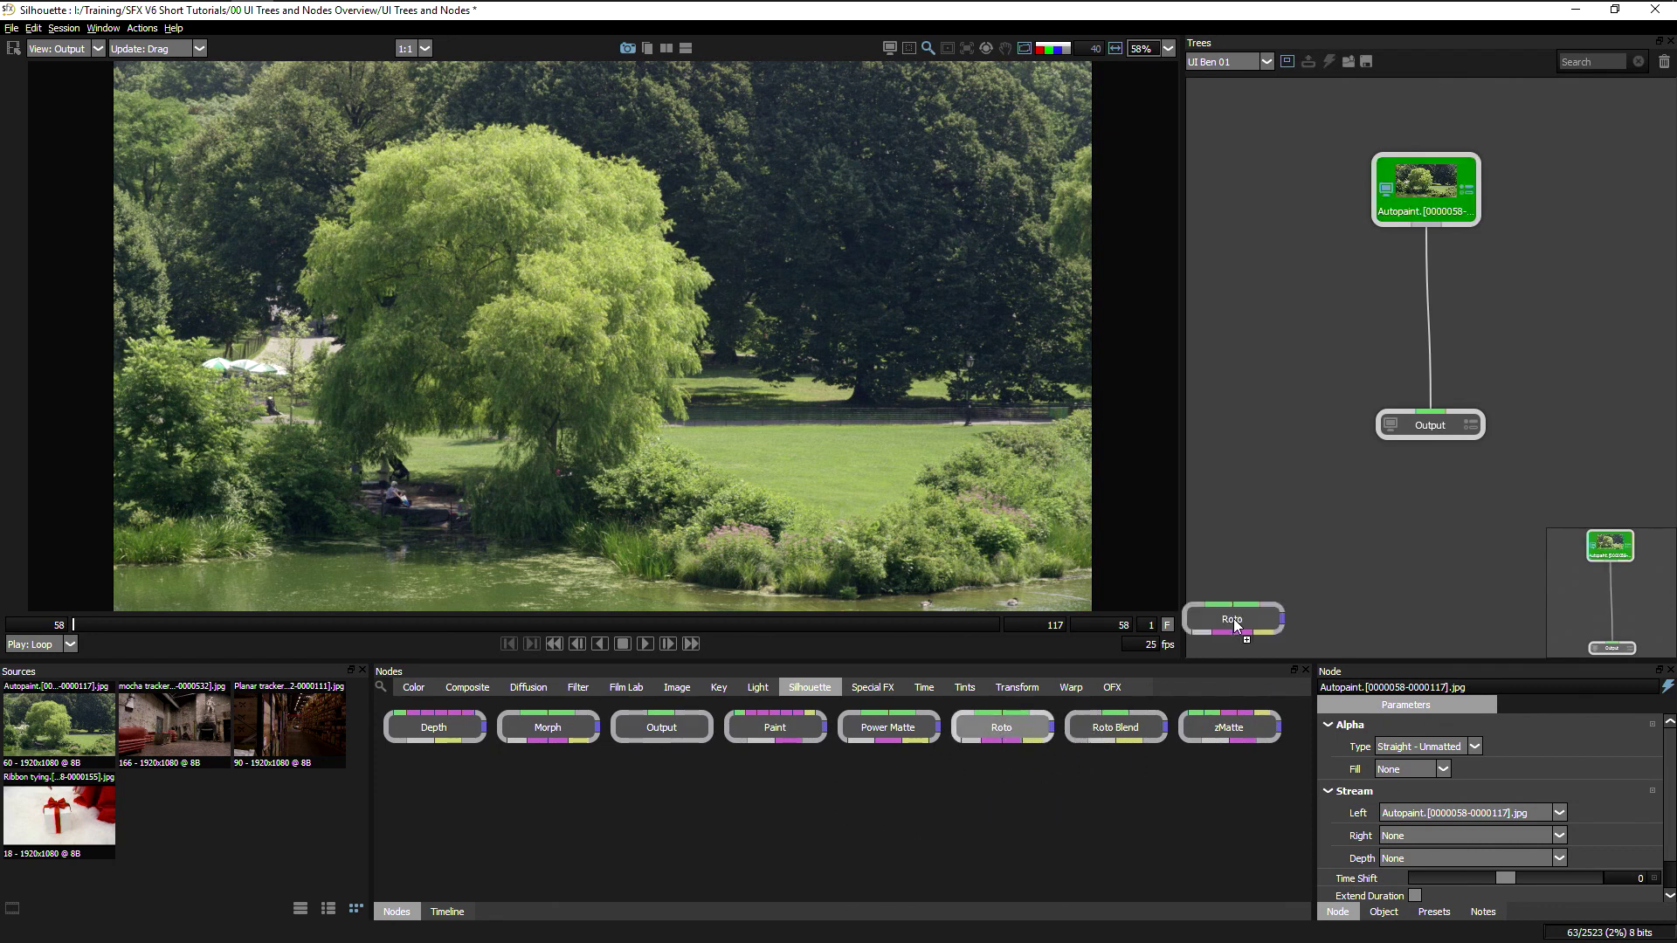
left_click_drag(1233, 618, 1413, 196)
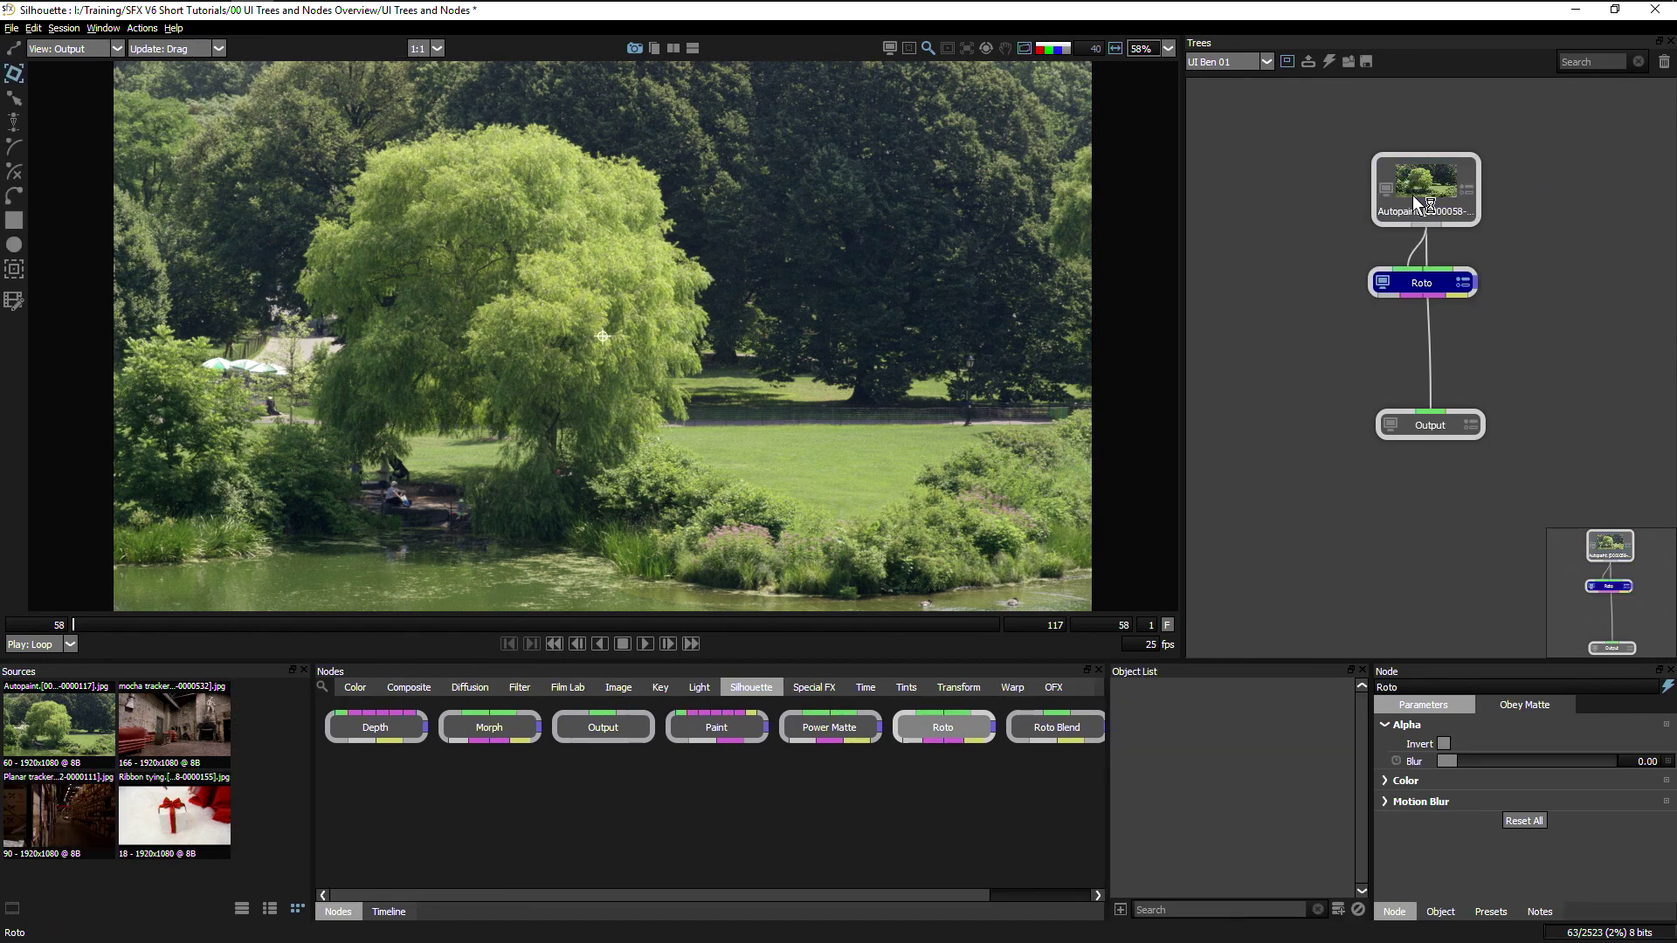
left_click_drag(1454, 264, 1160, 337)
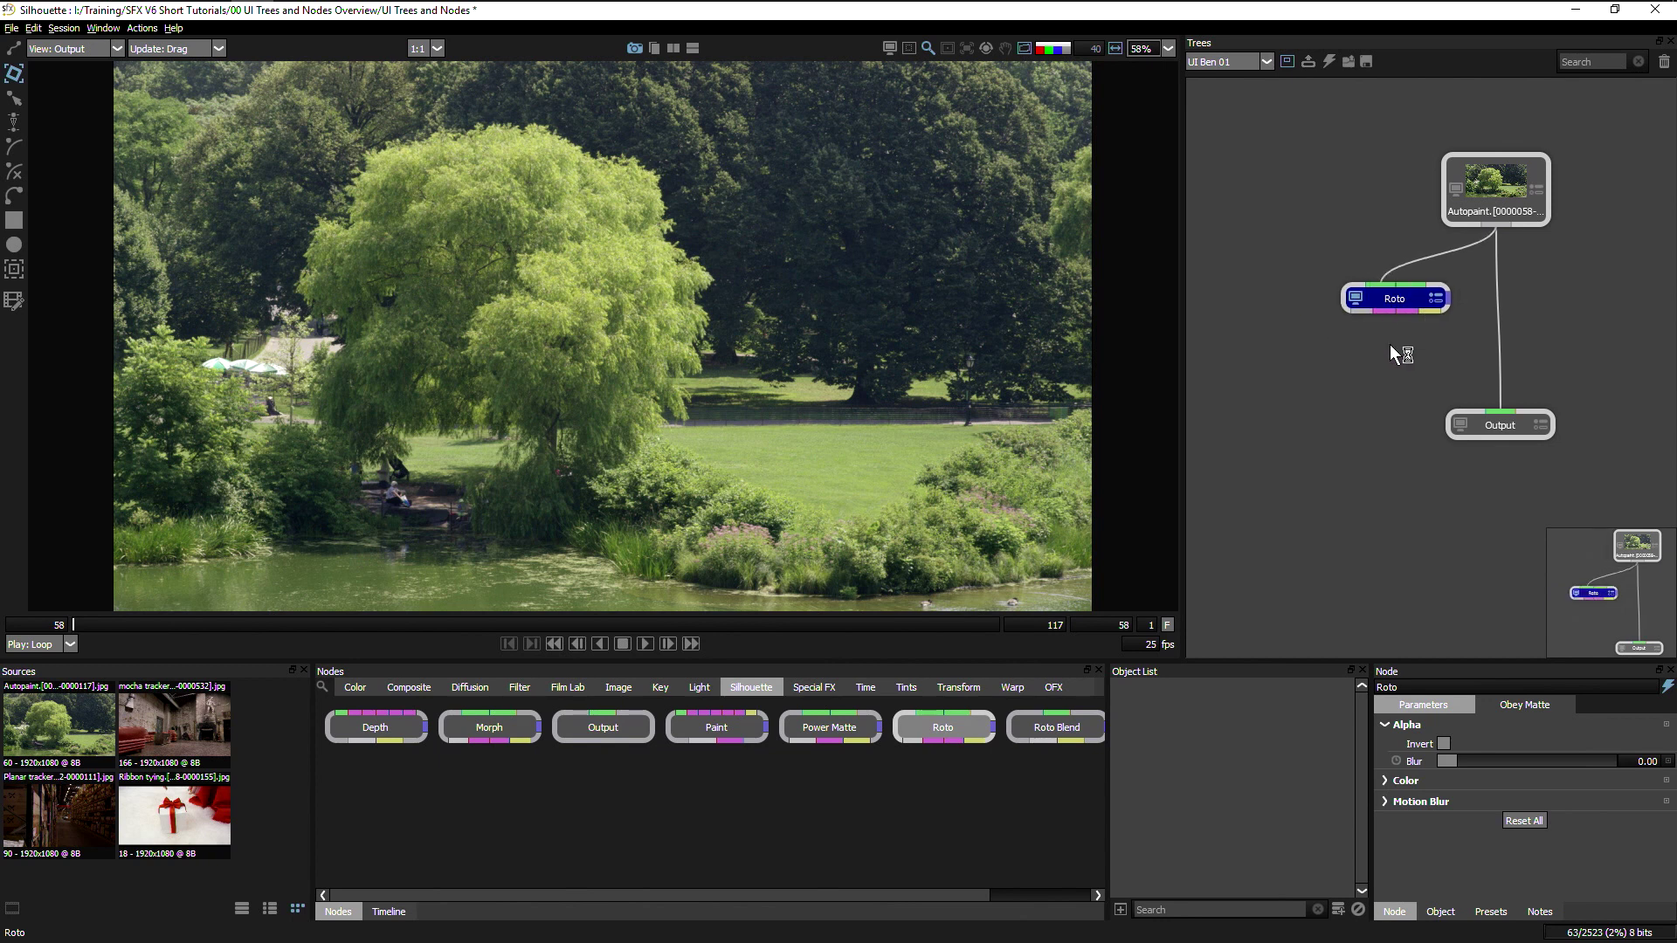
key("Delete")
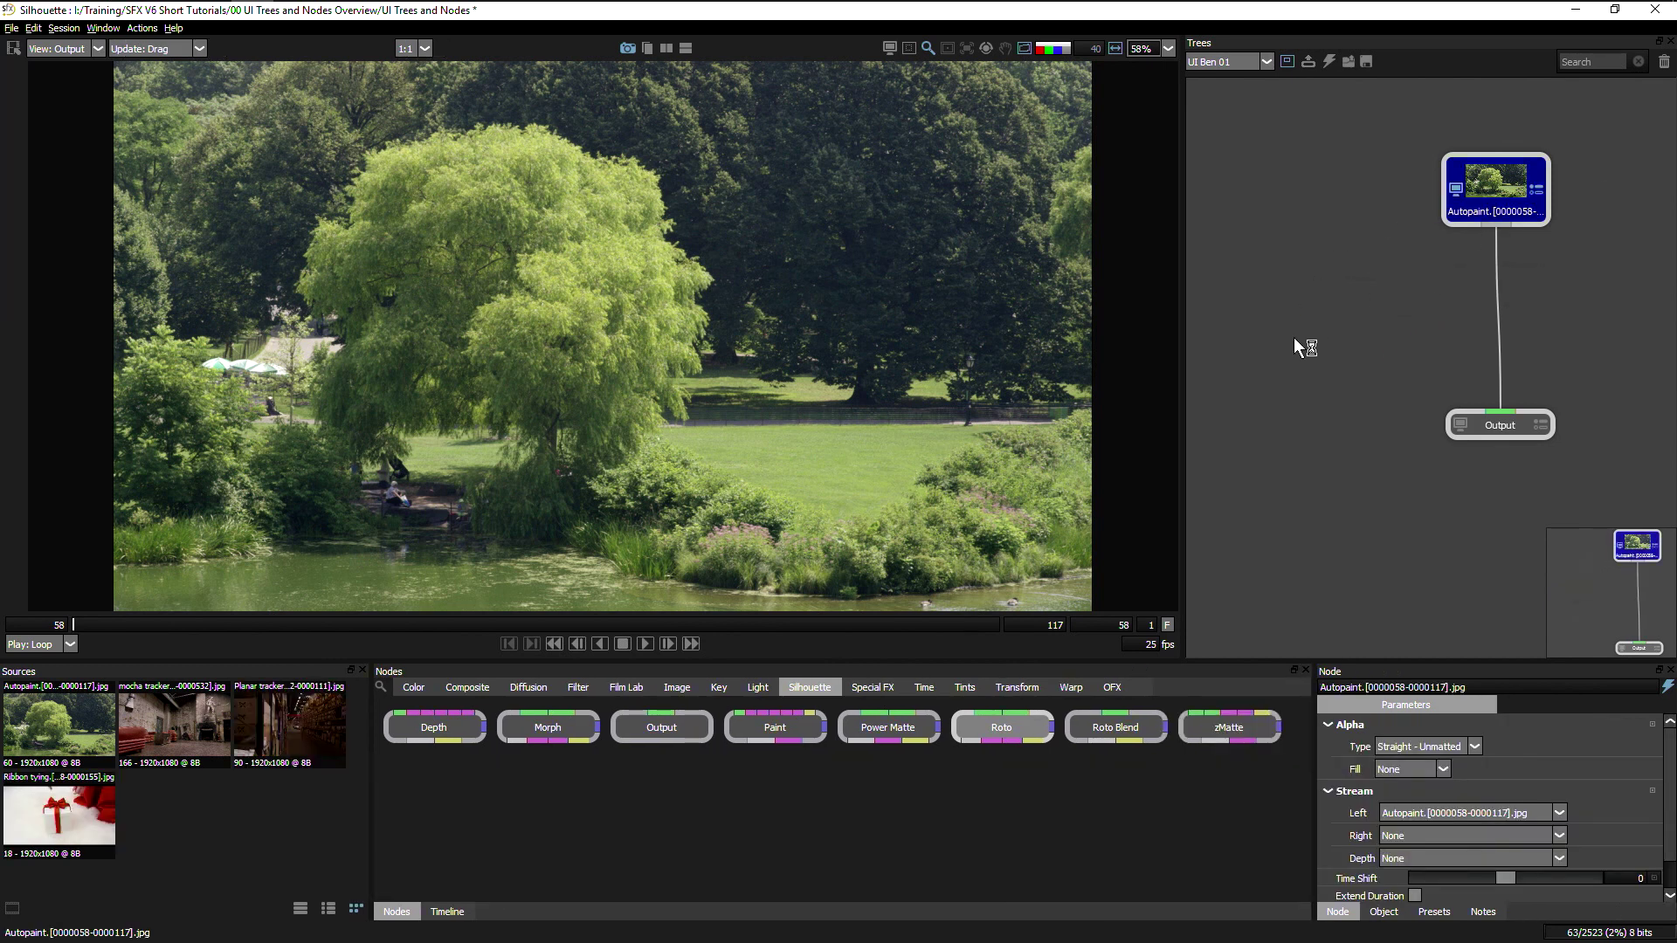
Step: Try inserting a Roto node into the connection between the Autopaint source and the Output node
left_click_drag(1001, 727, 1497, 322)
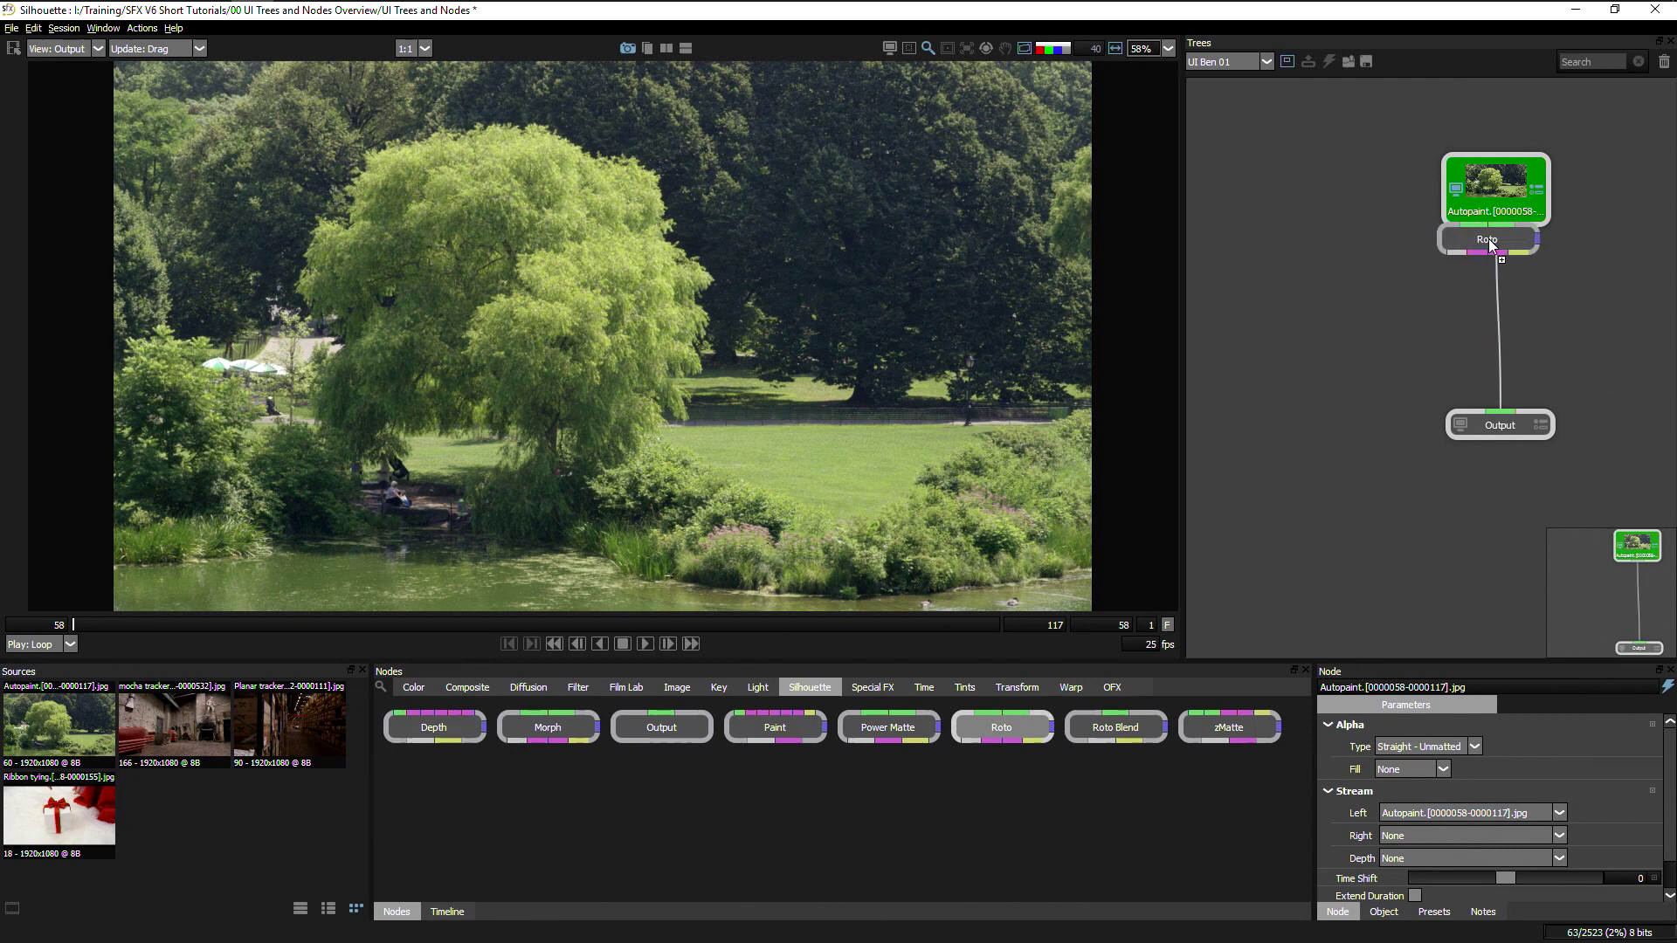
left_click_drag(1490, 245, 1499, 316)
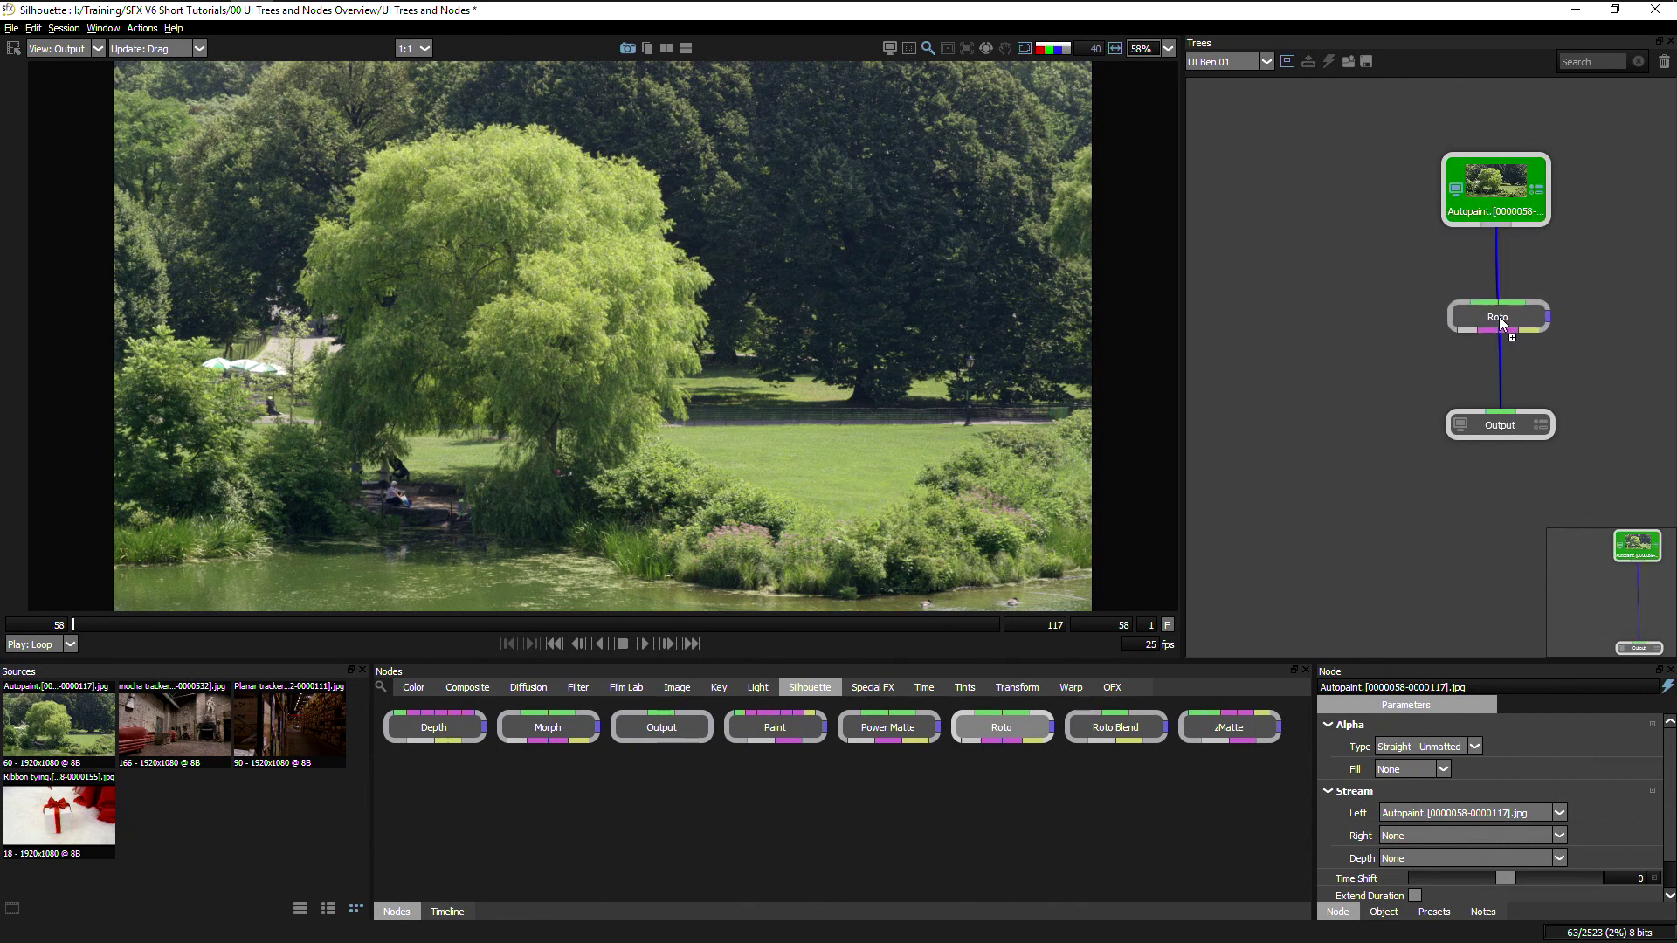
left_click(1498, 317)
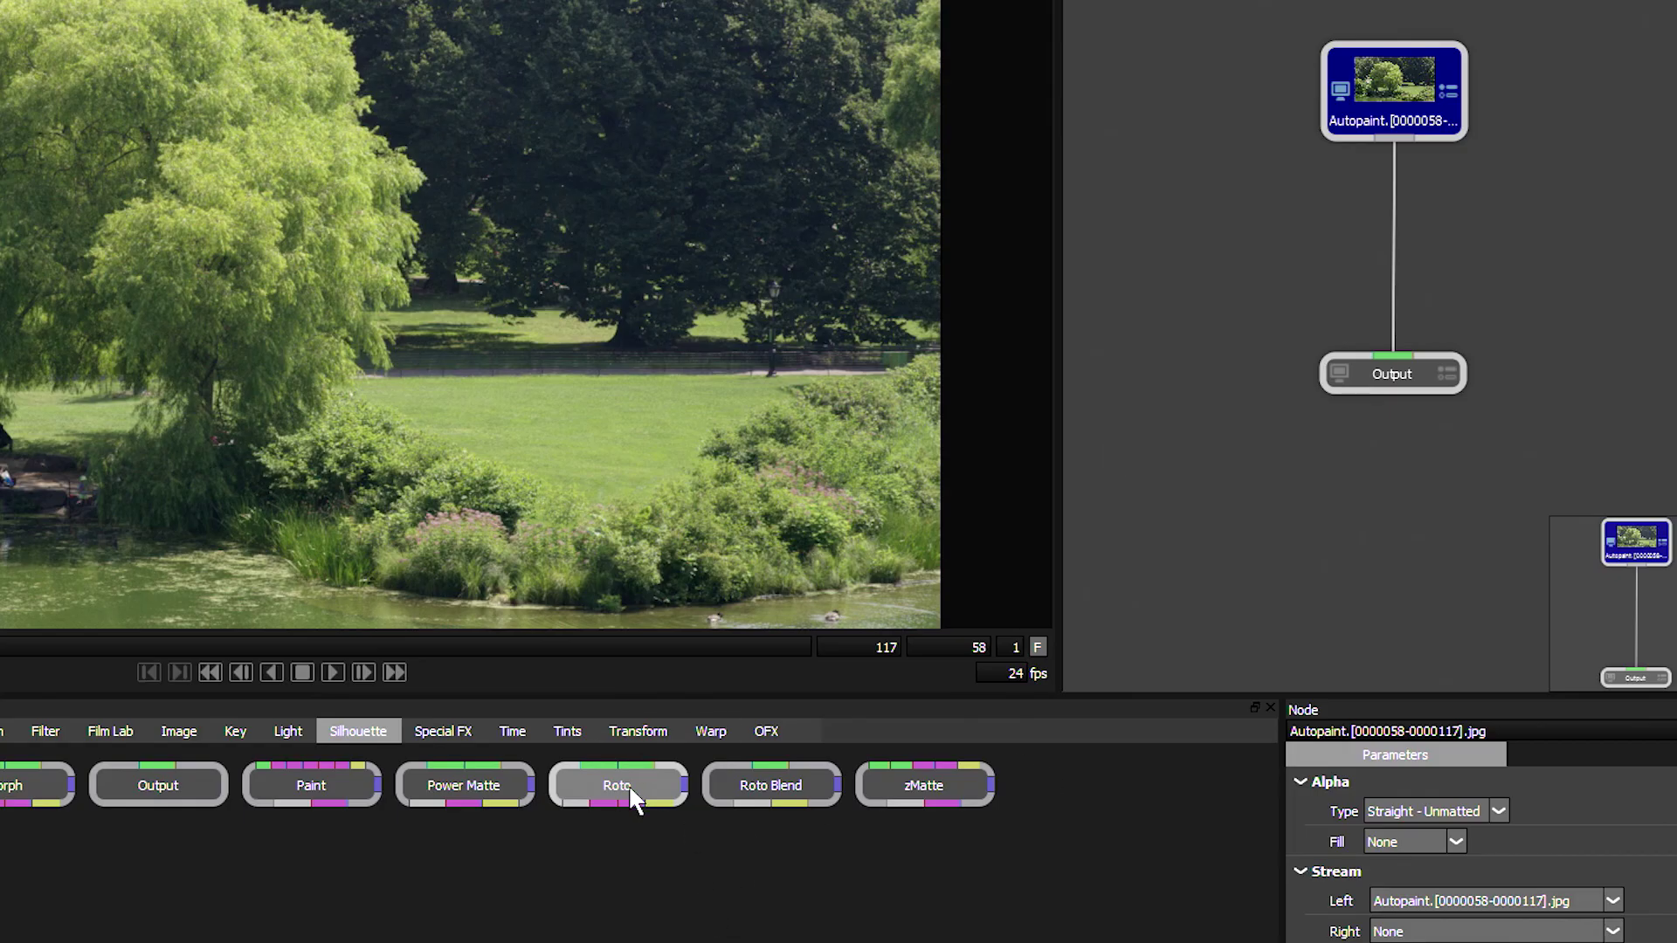
Step: Try adding a Roto node directly after the selected Autopaint source, and delete it
left_click(631, 784)
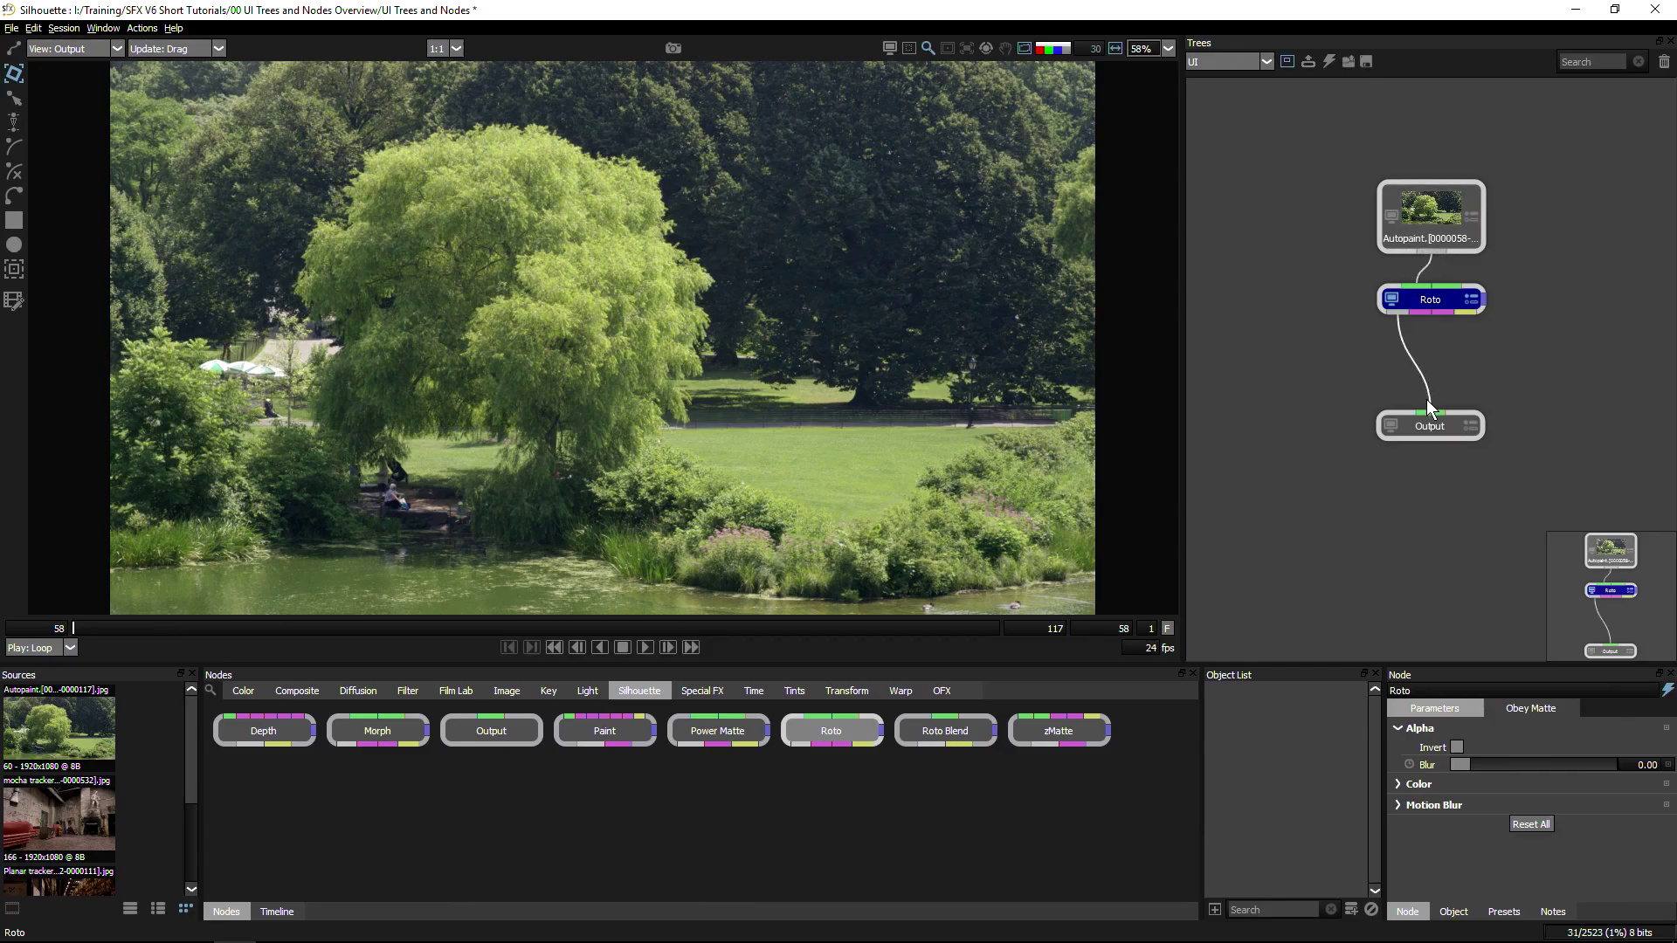
key("Delete")
left_click(1328, 319)
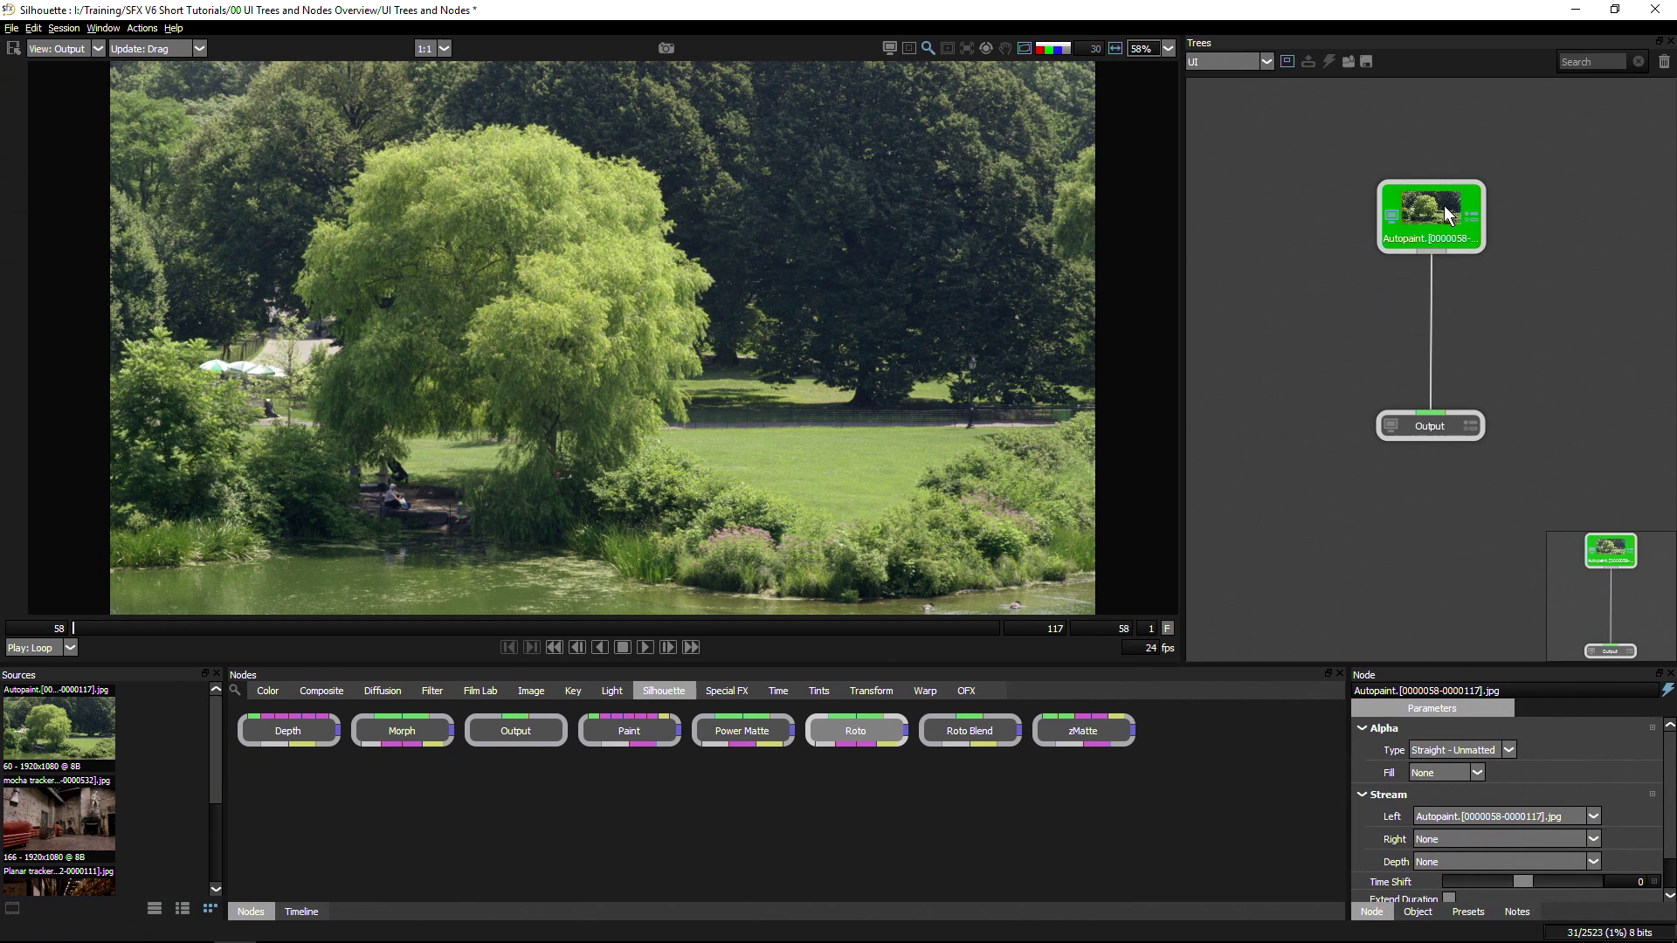
left_click(845, 731)
left_click_drag(1450, 374, 1338, 337)
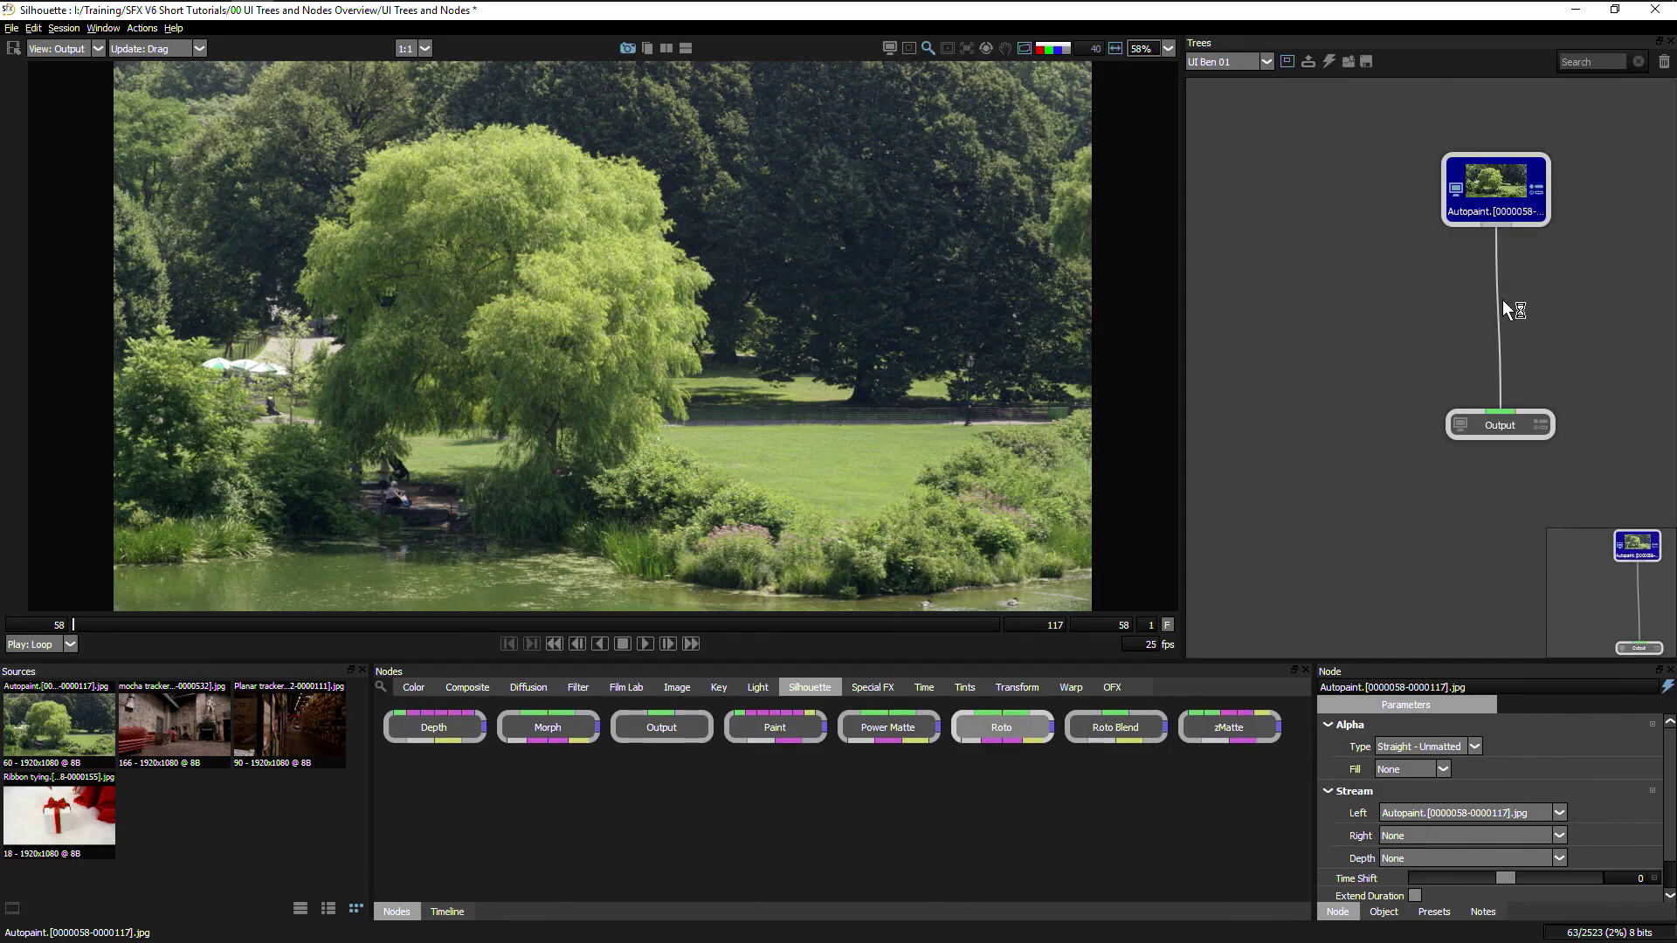
Step: Add a Roto node from the Autopaint node's Silhouette category and insert it into the connection to the Output node
right_click(1504, 301)
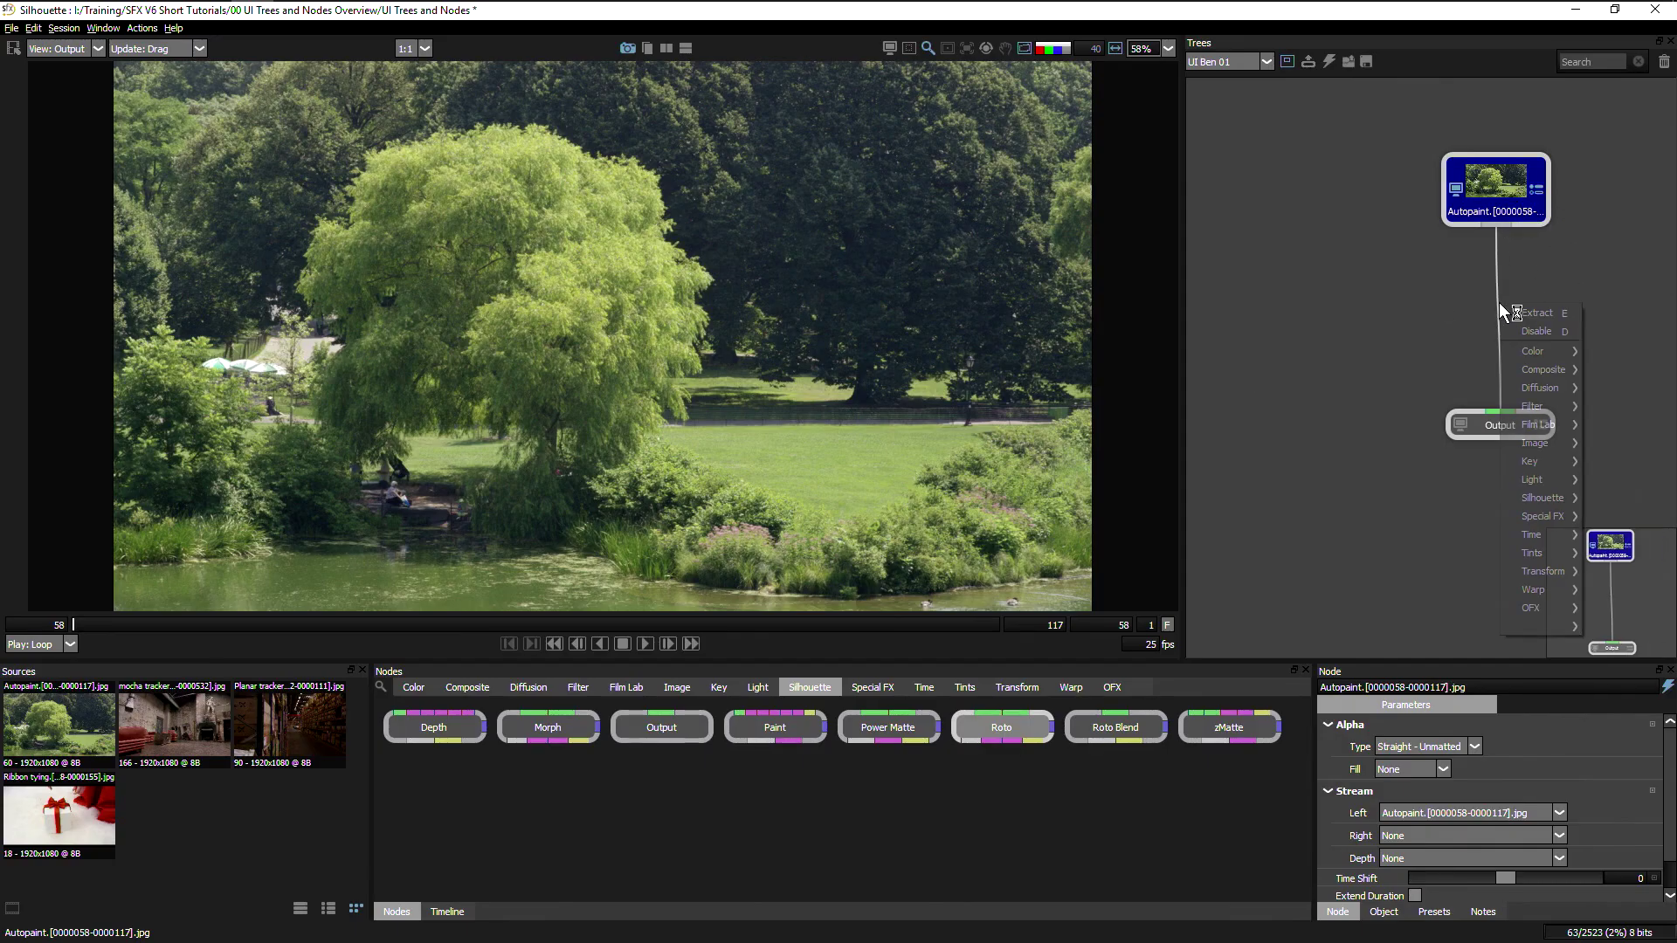
right_click(1488, 200)
mouse_move(1535, 359)
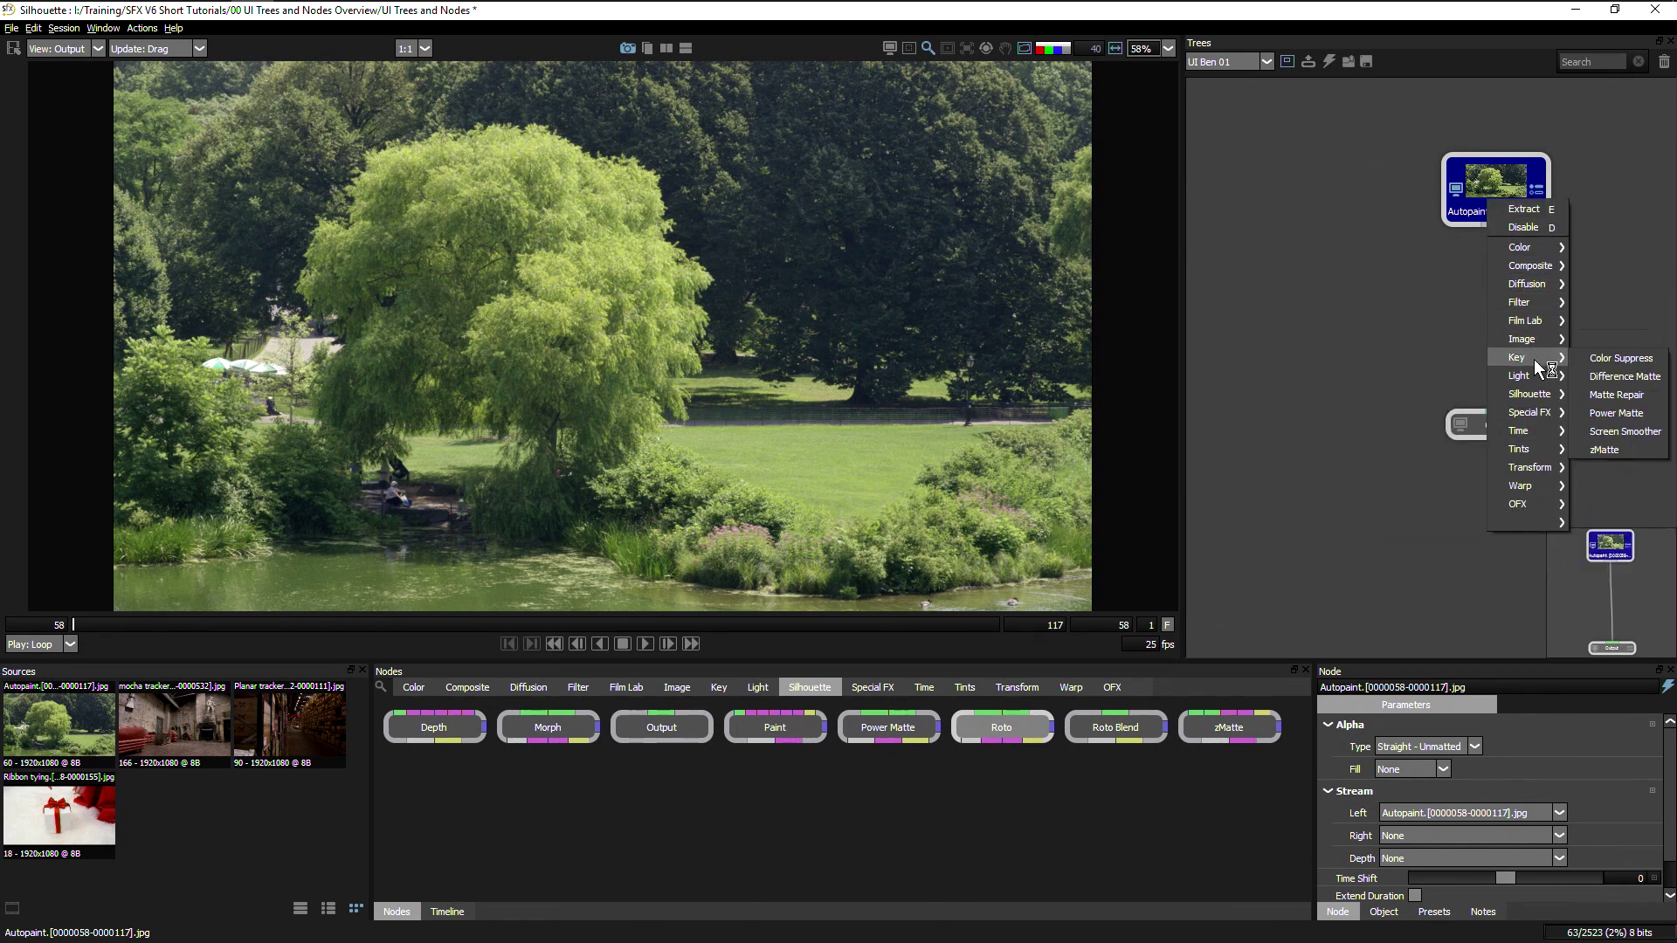
mouse_move(1523, 393)
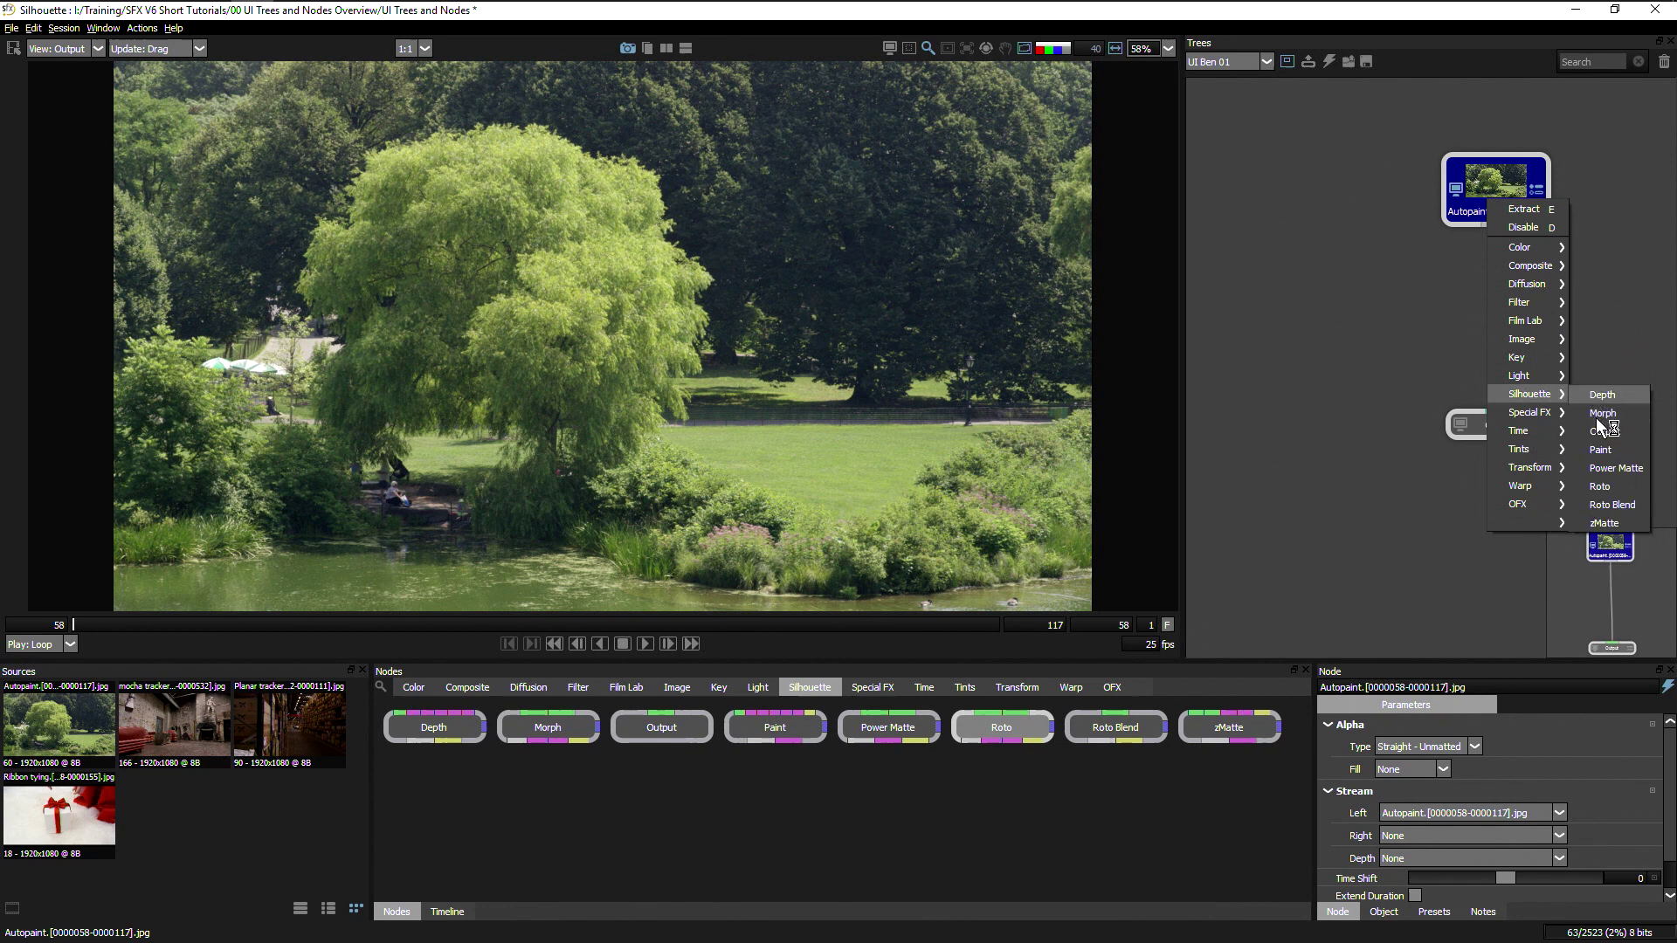
left_click(1602, 488)
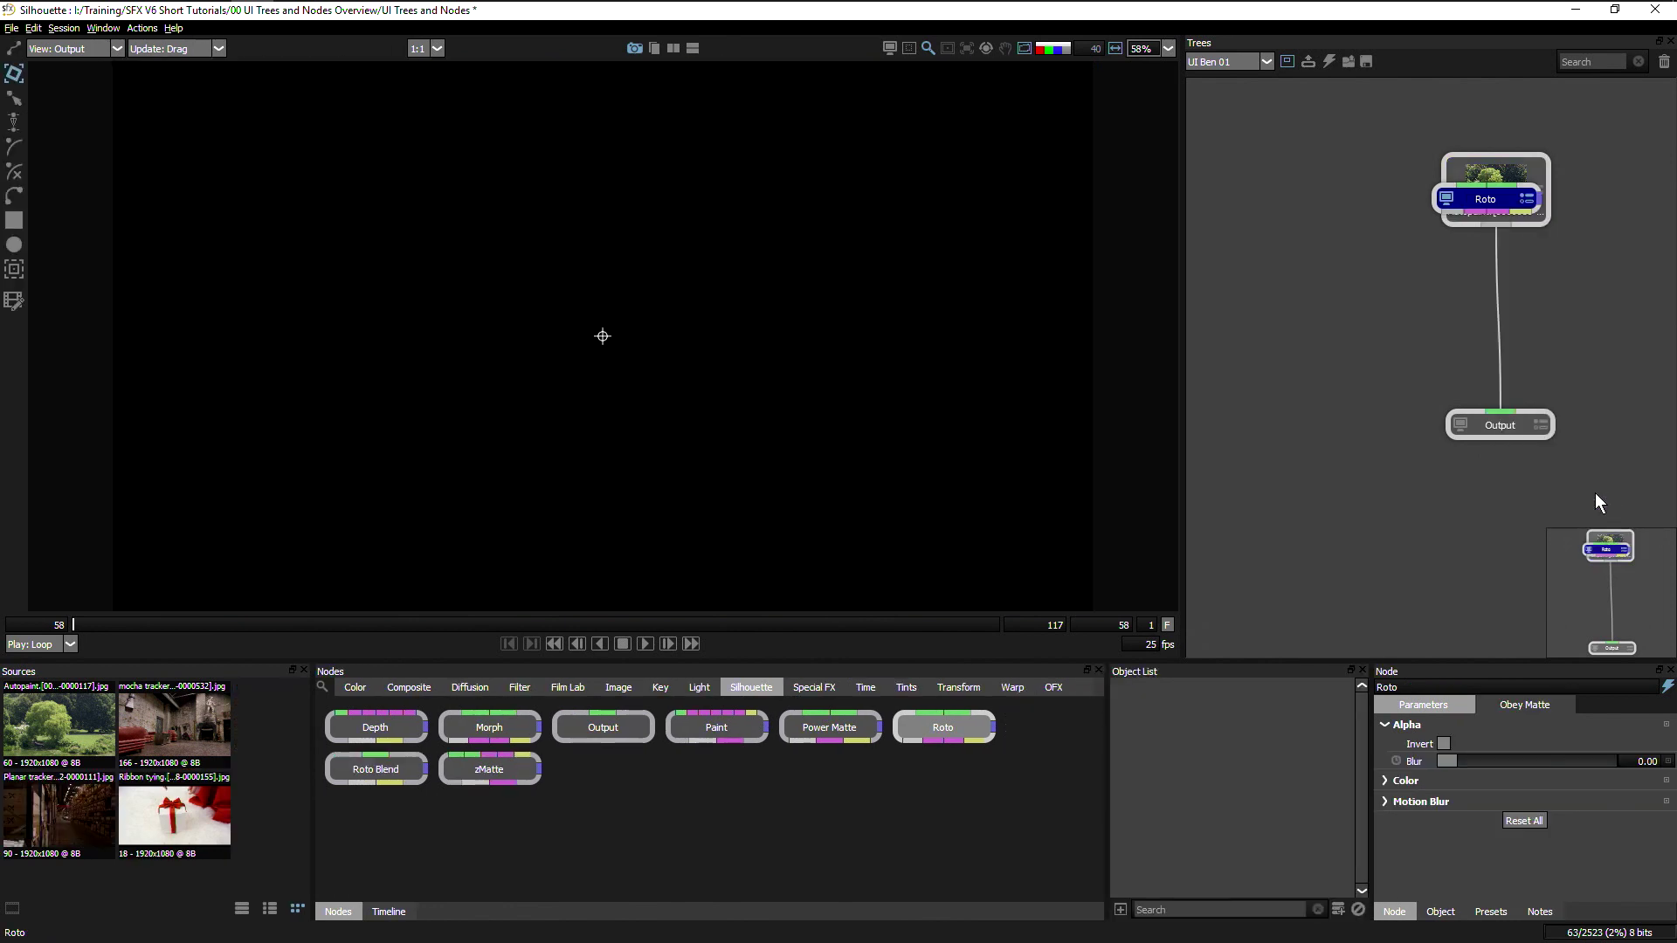
mouse_move(1460, 280)
left_mouse_down()
mouse_move(1304, 309)
mouse_move(1442, 288)
left_mouse_up()
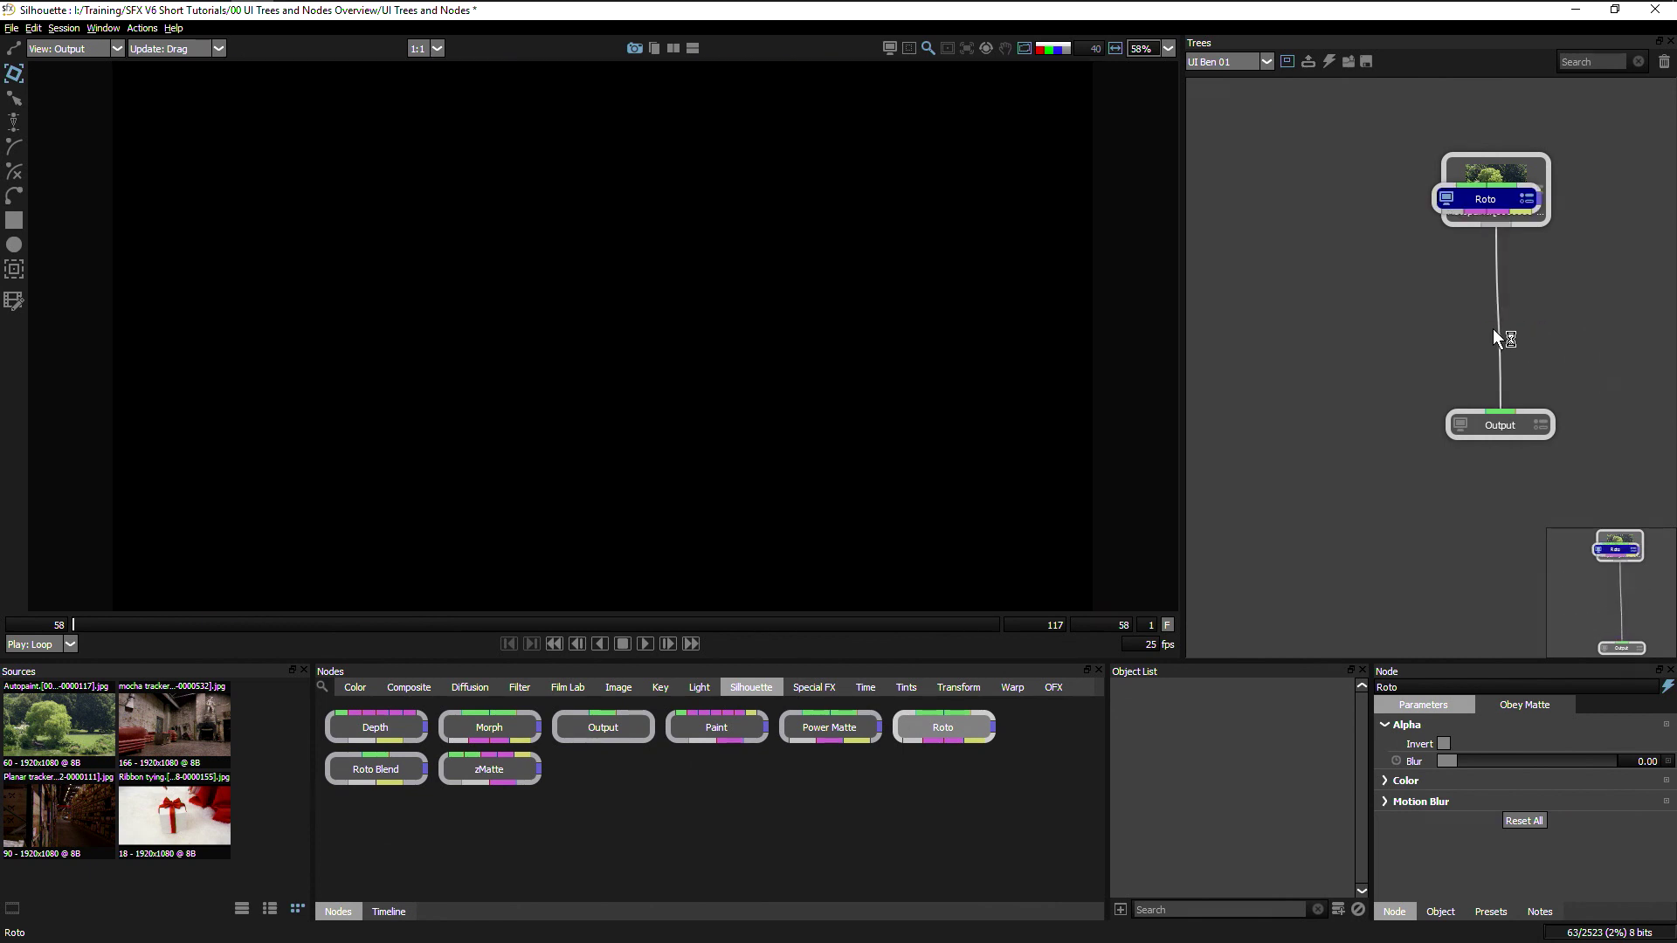
left_click_drag(1491, 210, 1513, 291)
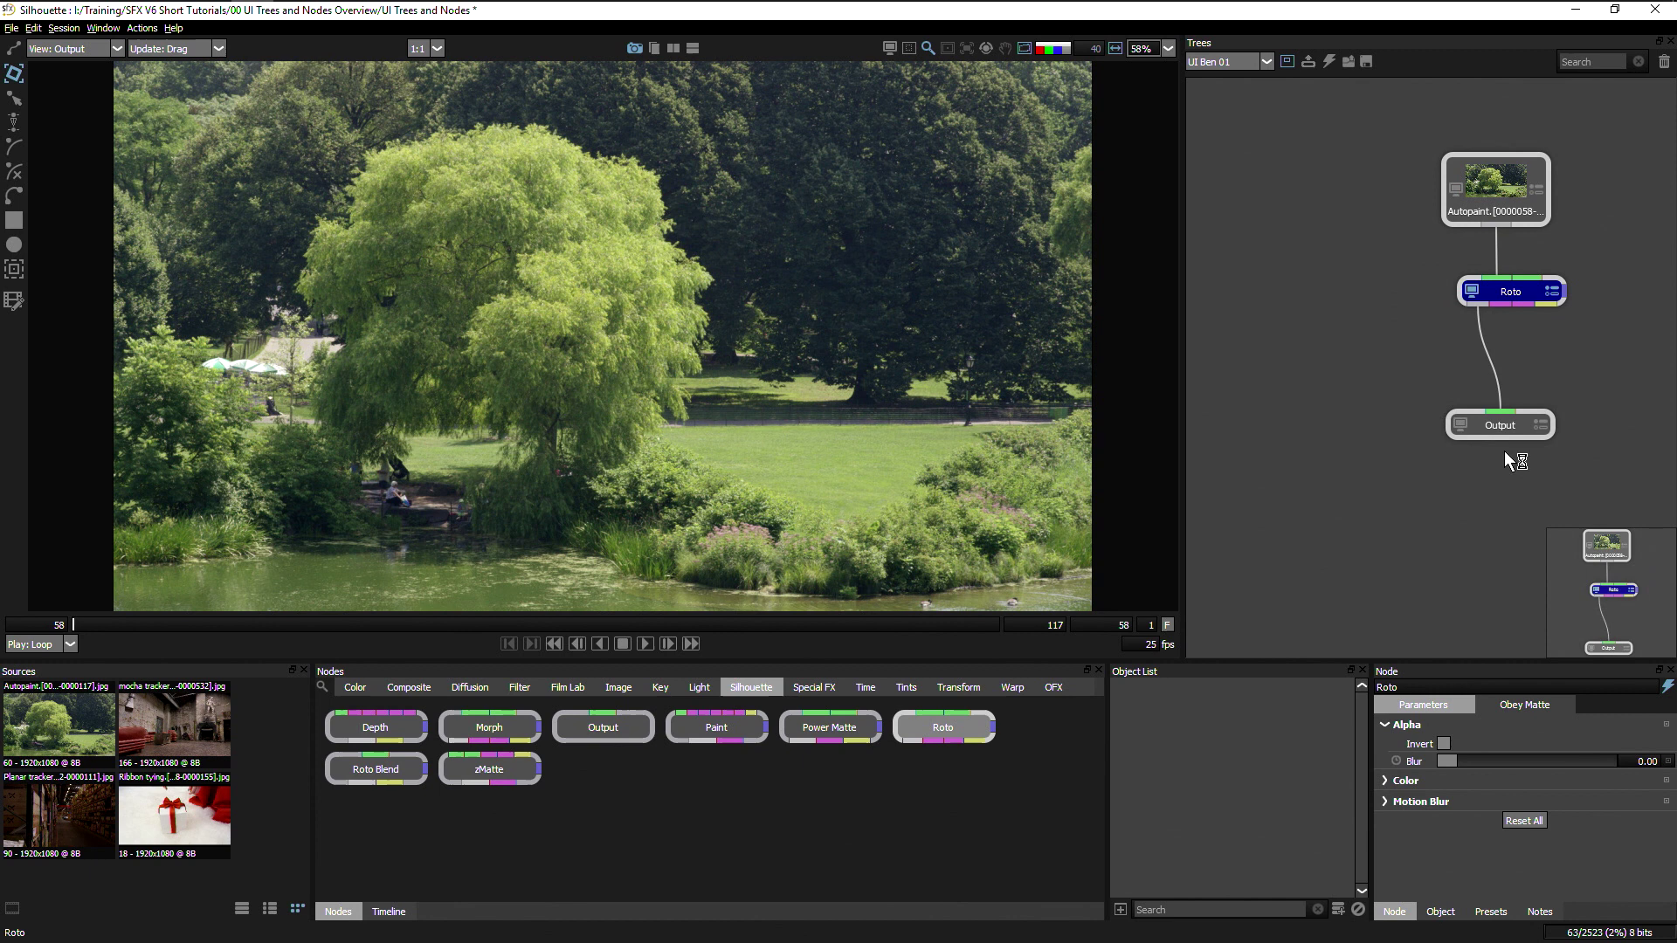
Step: Detach the Roto node by pulling it loose and by using Extract, reinserting it between Autopaint and Output each time
left_click_drag(1499, 286, 1283, 262)
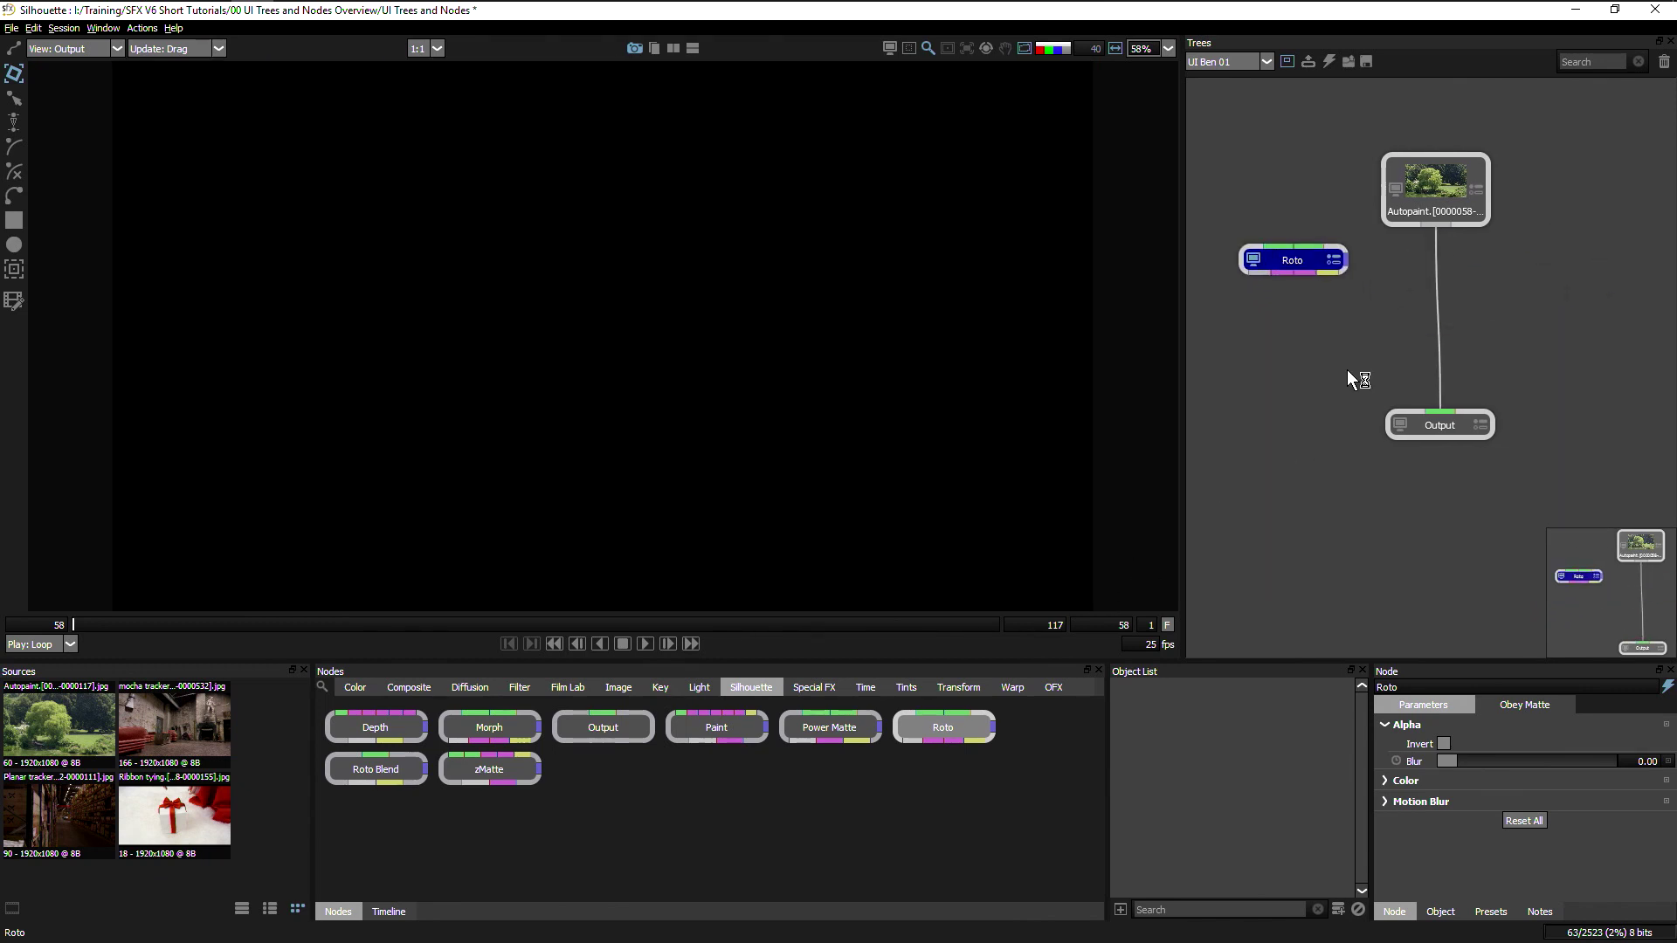
left_click_drag(1287, 263, 1452, 311)
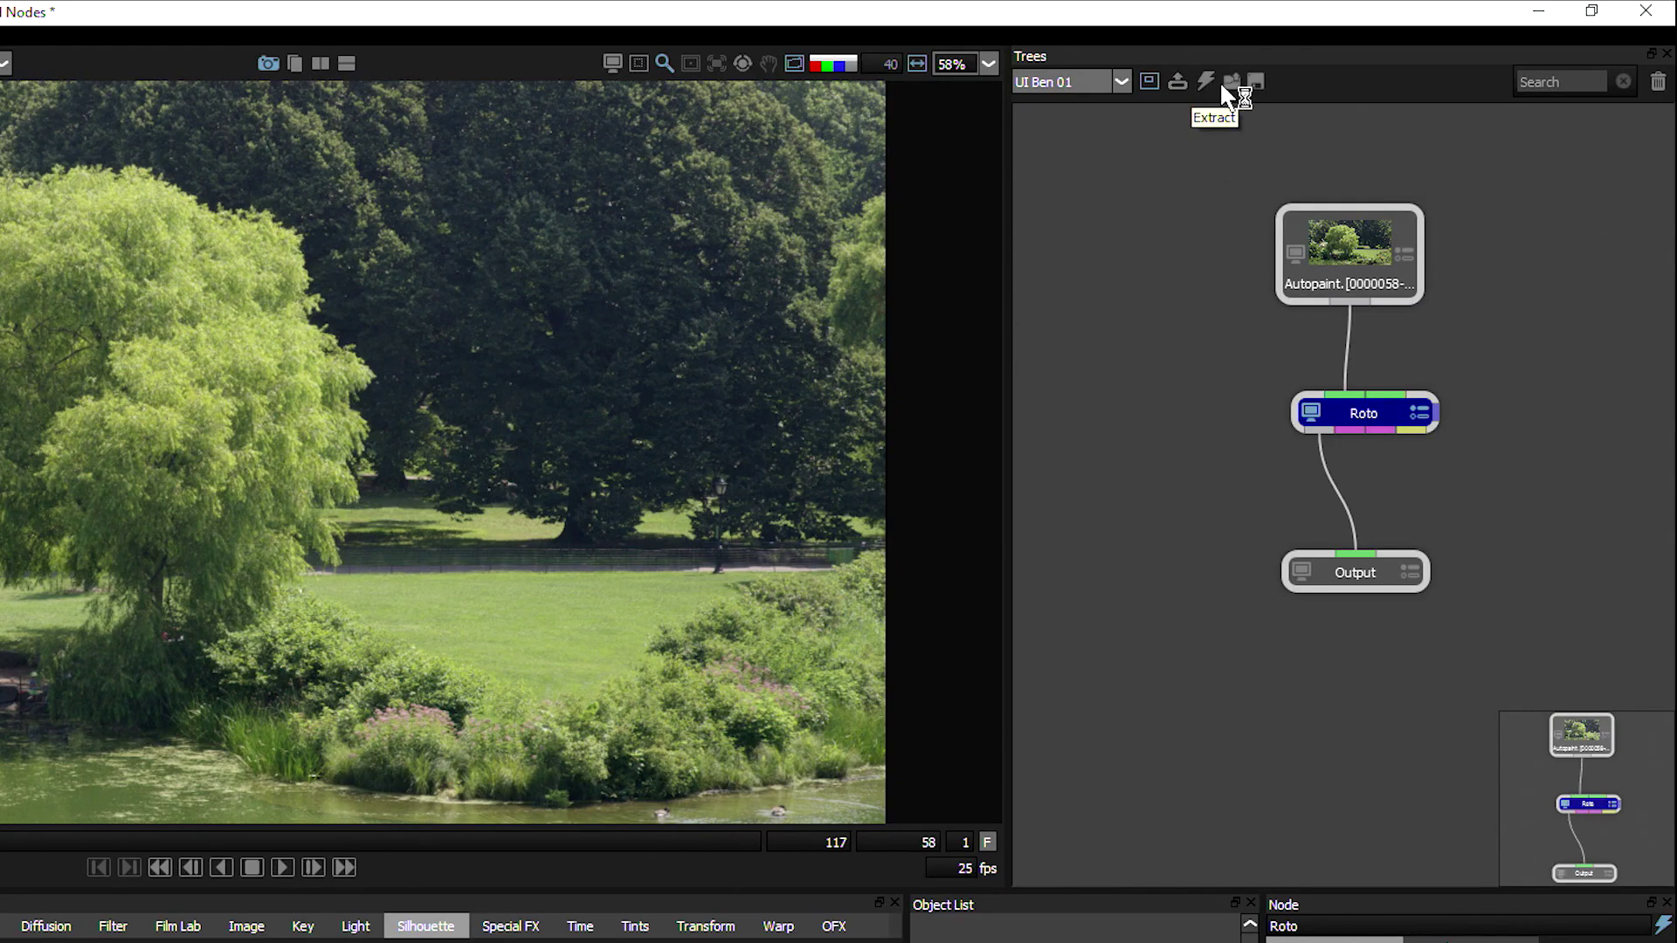
left_click(1178, 82)
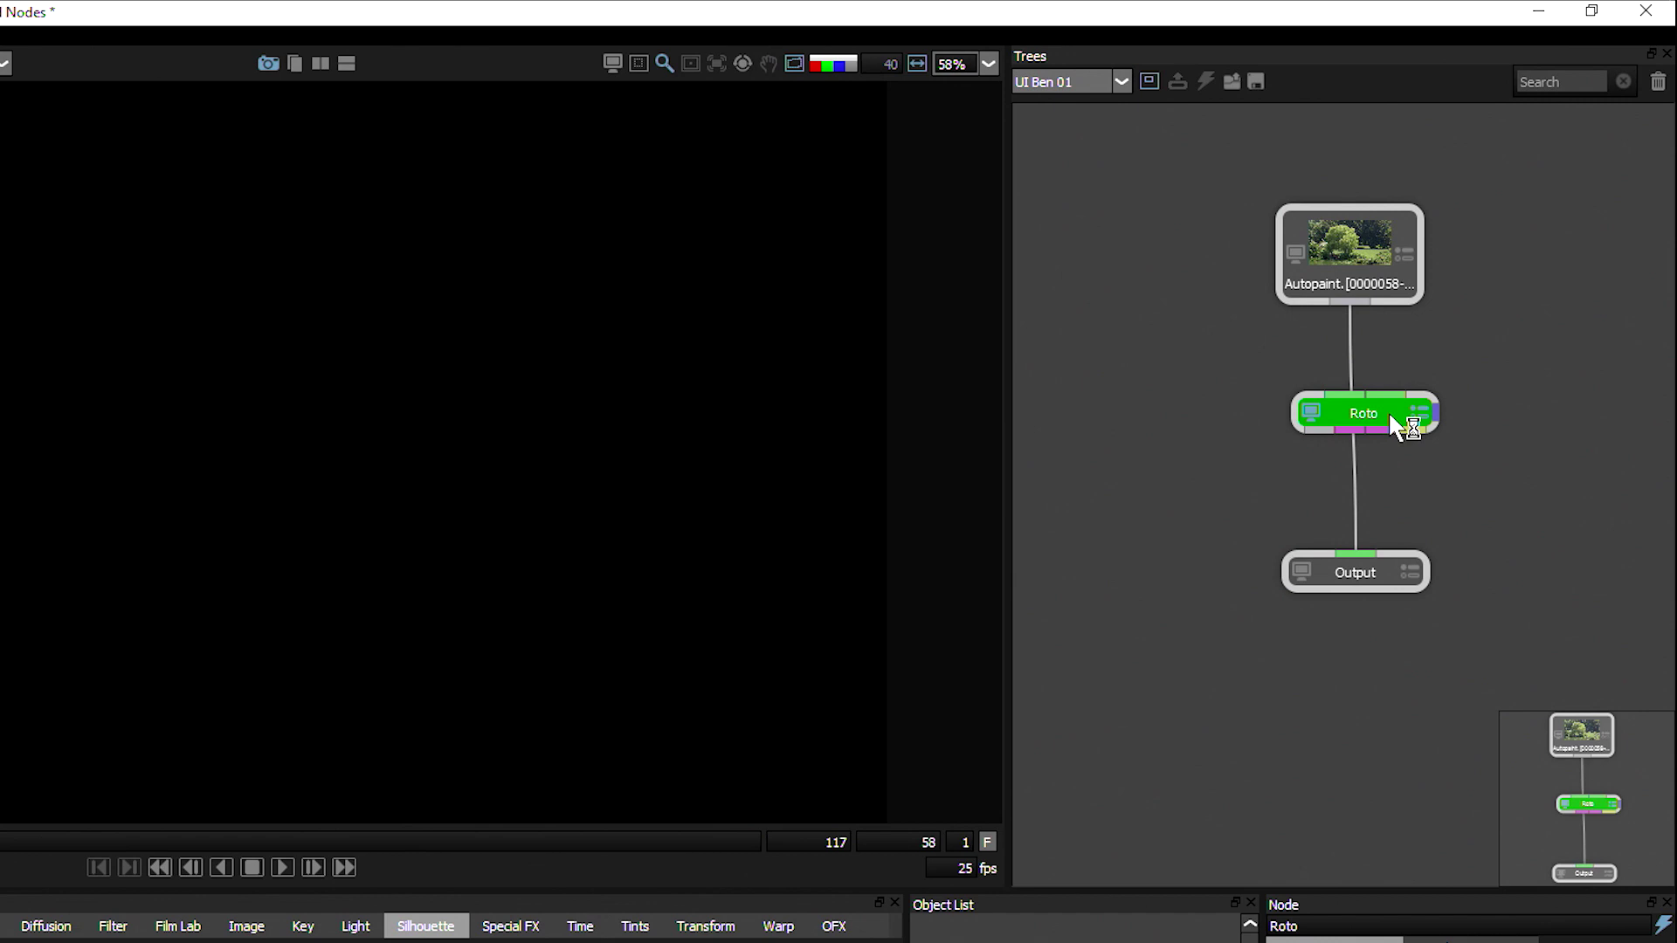
left_click_drag(1389, 415, 1135, 265)
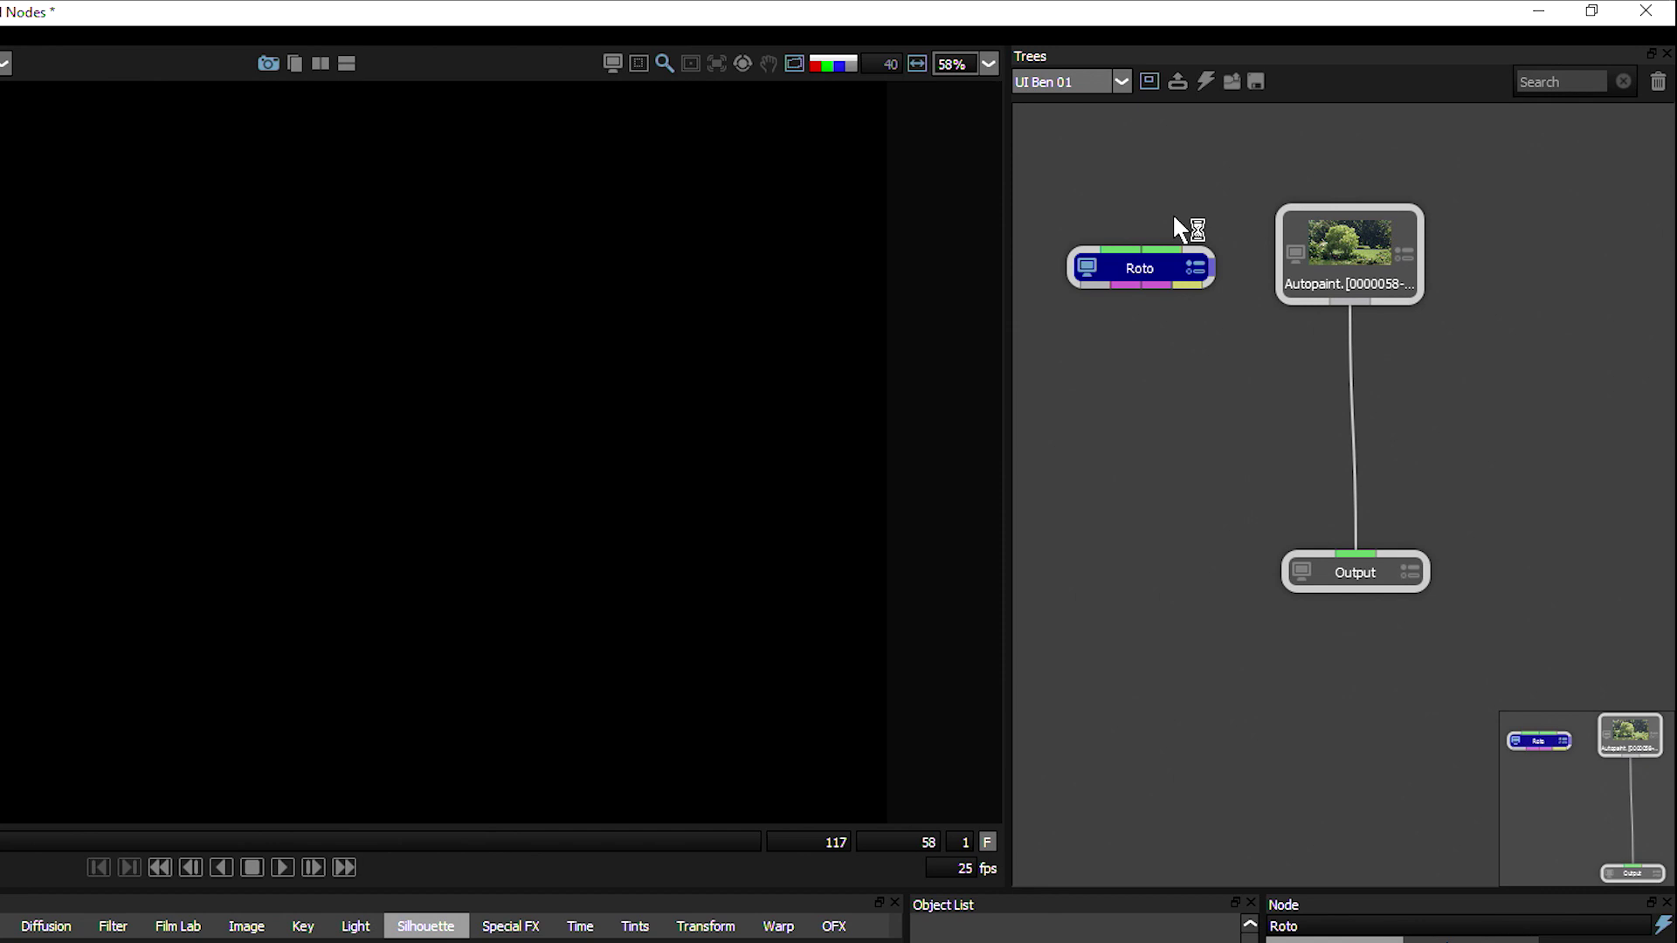
left_click_drag(1156, 268, 1300, 384)
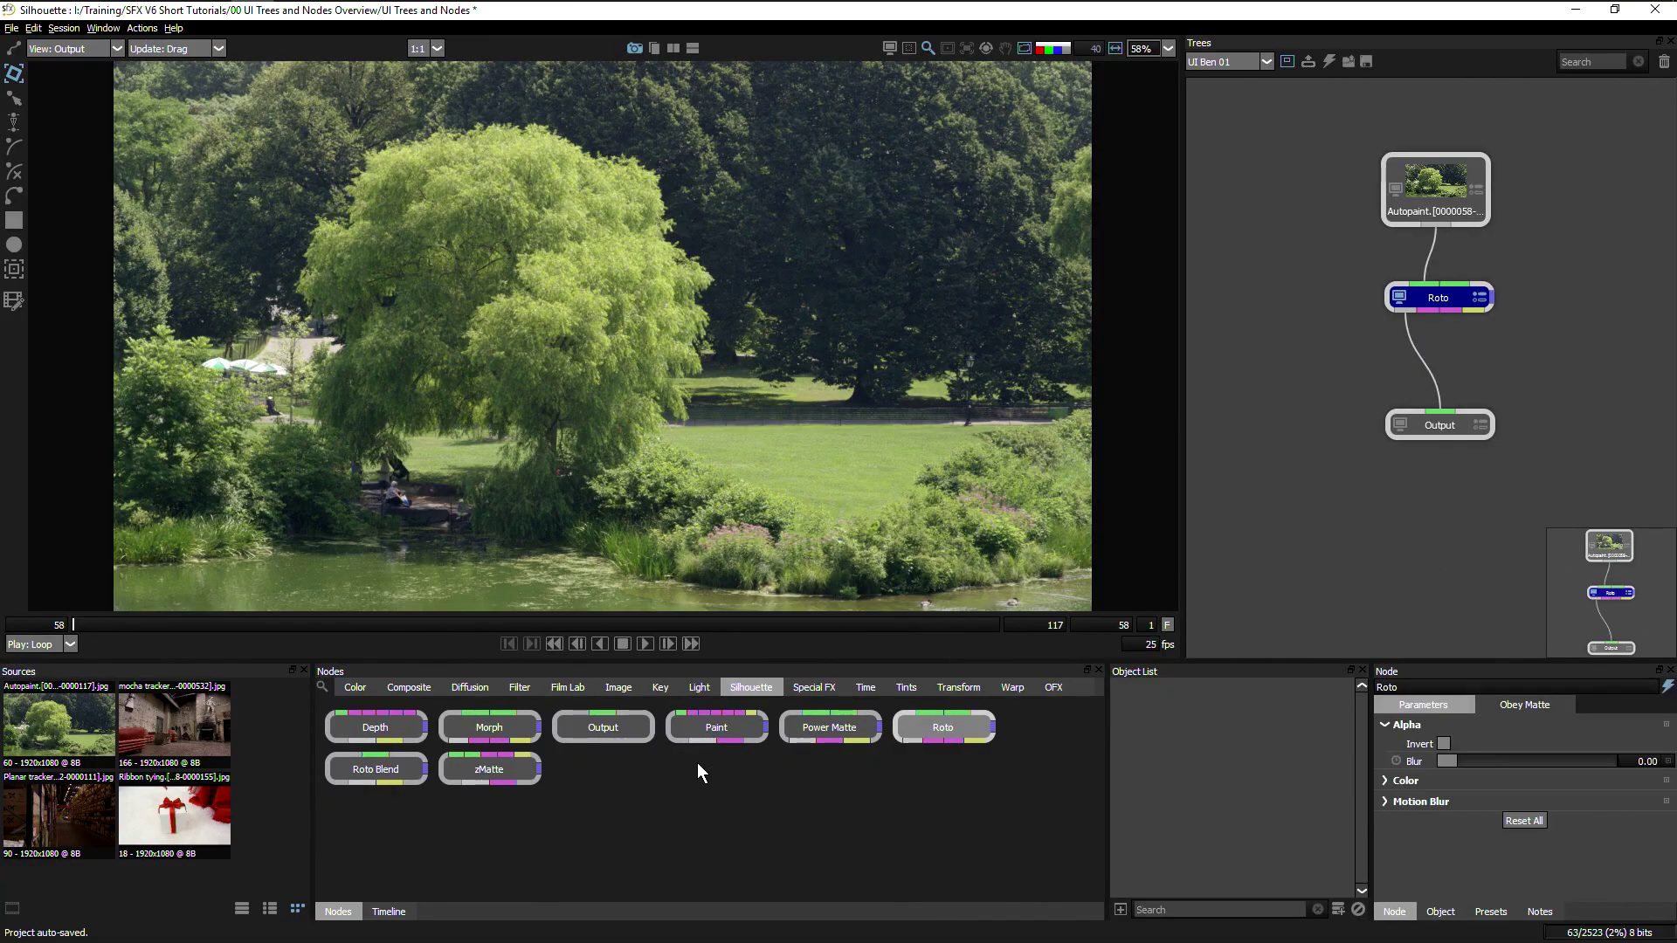
Step: Insert a Film Stocks node from the Film Lab category between the Roto and Output nodes, and save the project
left_click(519, 688)
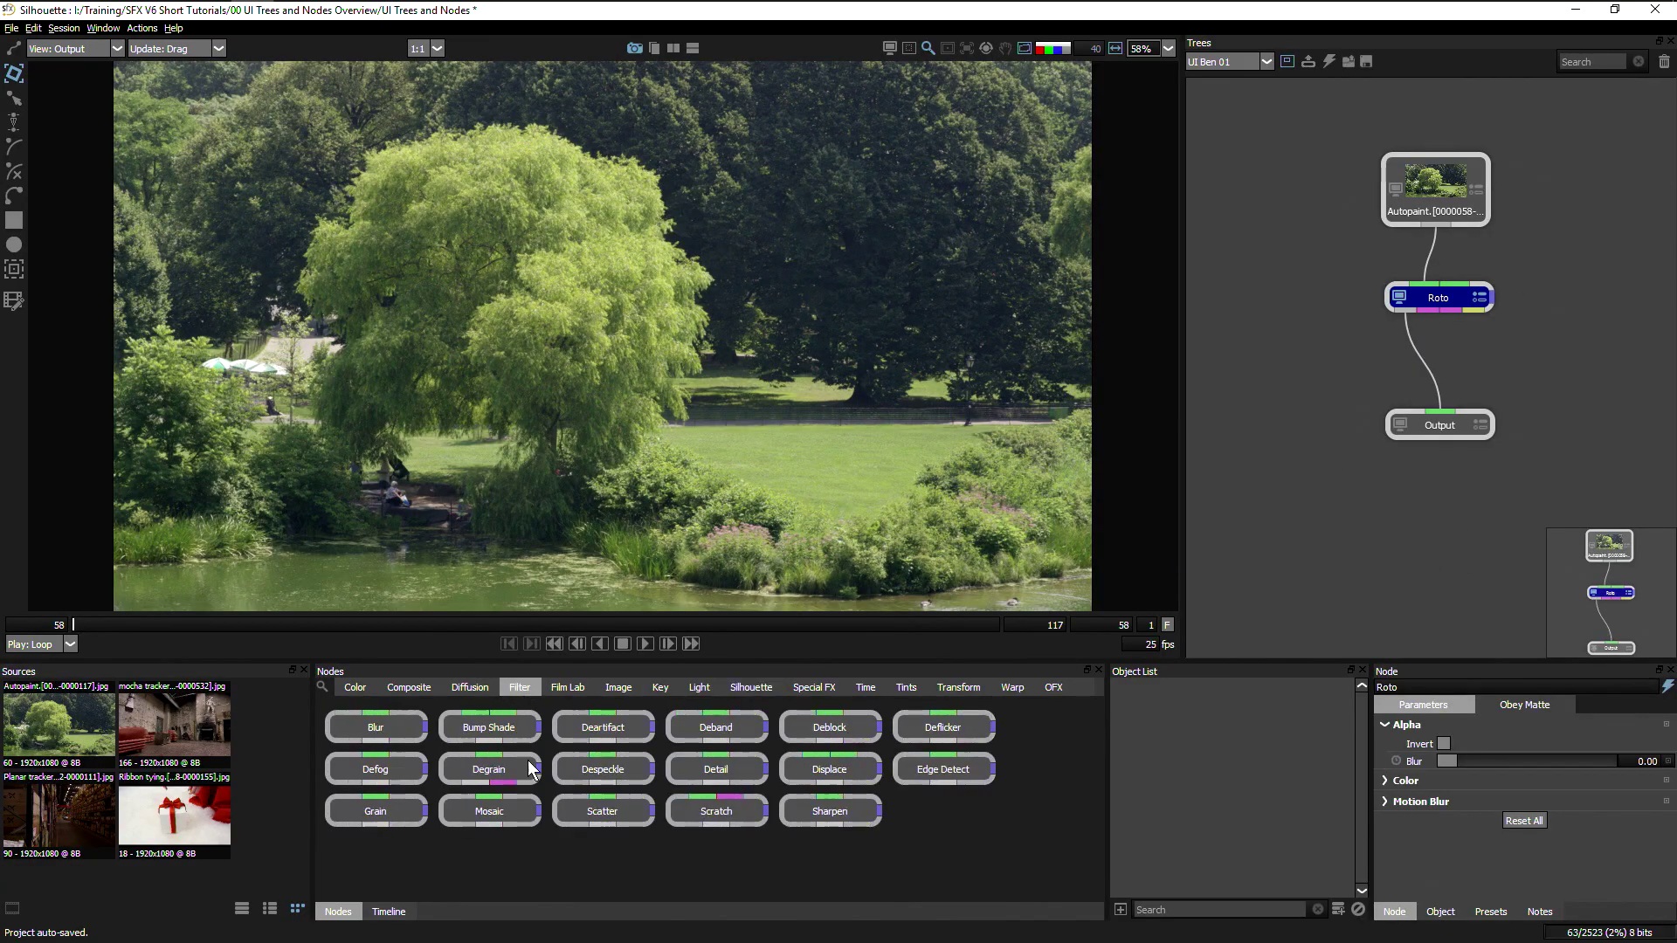
left_click(568, 688)
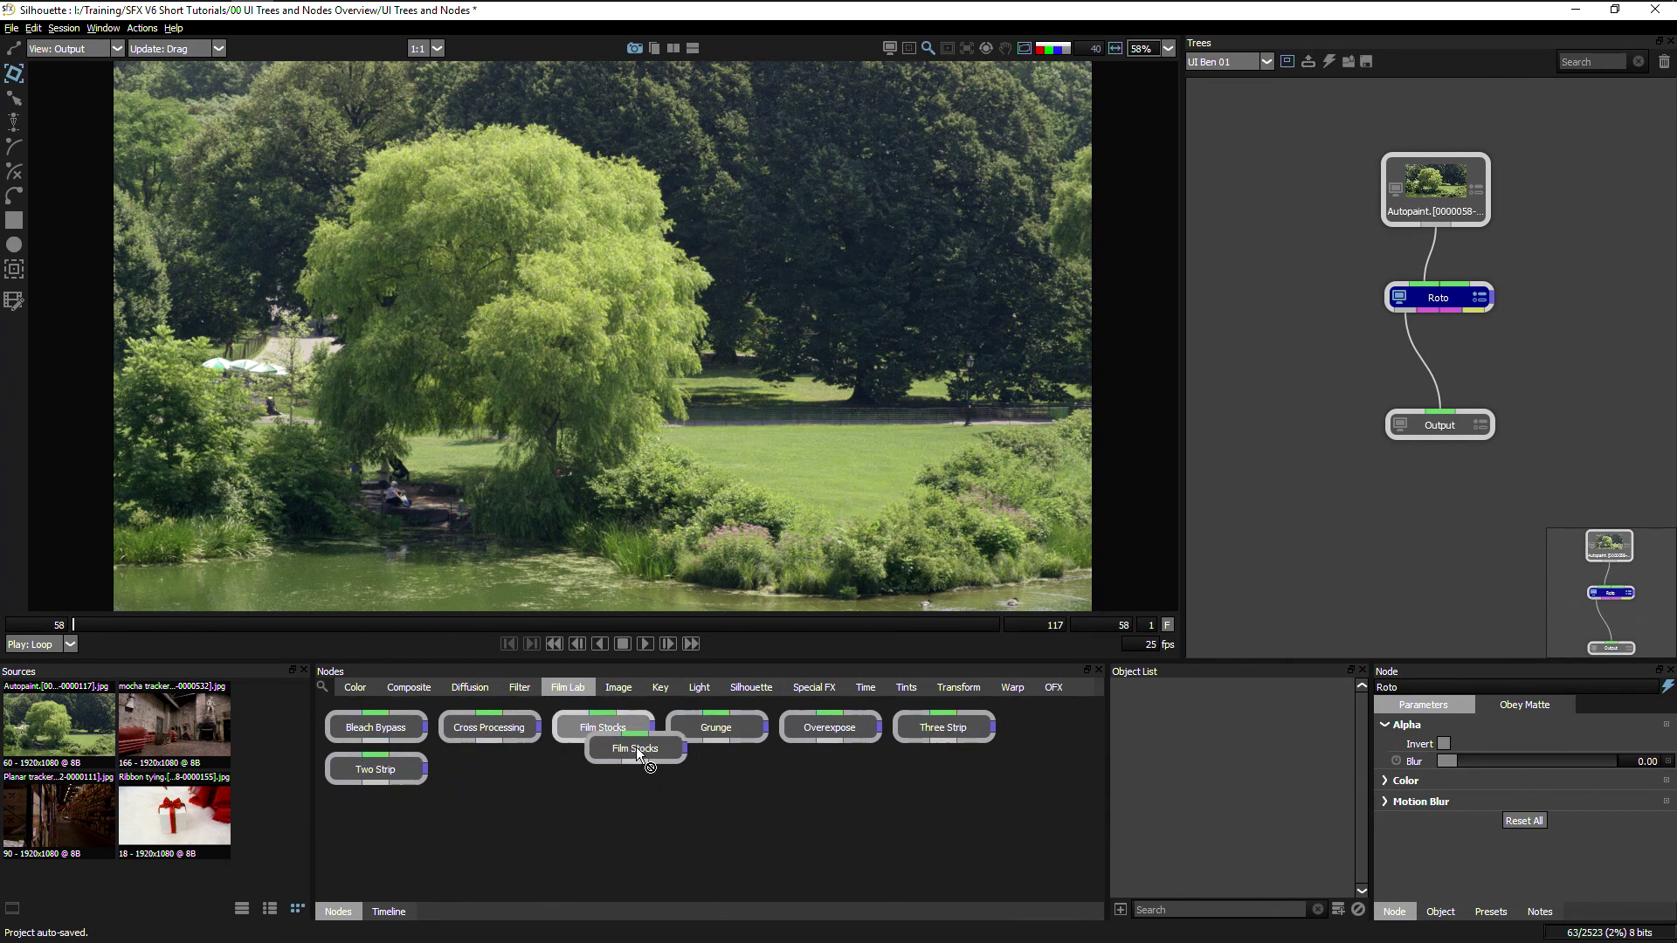
left_click_drag(638, 752, 1169, 377)
mouse_move(1425, 357)
left_mouse_down()
mouse_move(1361, 396)
mouse_move(1424, 361)
left_mouse_up()
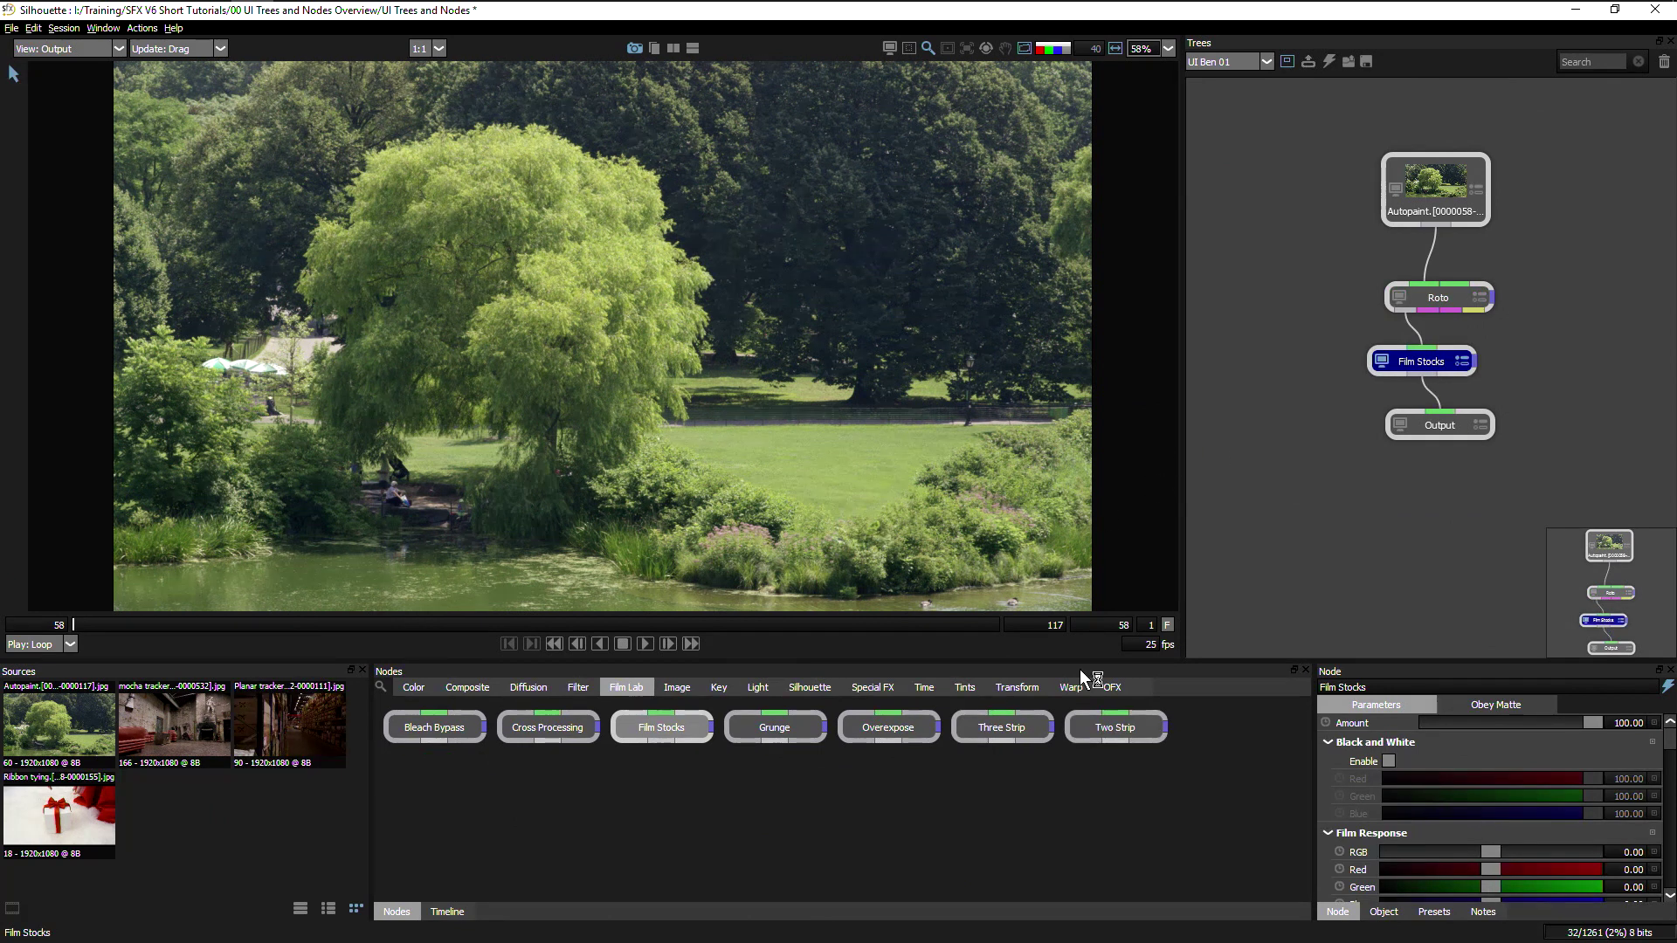
key("ctrl+s")
Step: Display the timeline, look at the object settings, and open the presets of the Film Stocks node
left_click(448, 912)
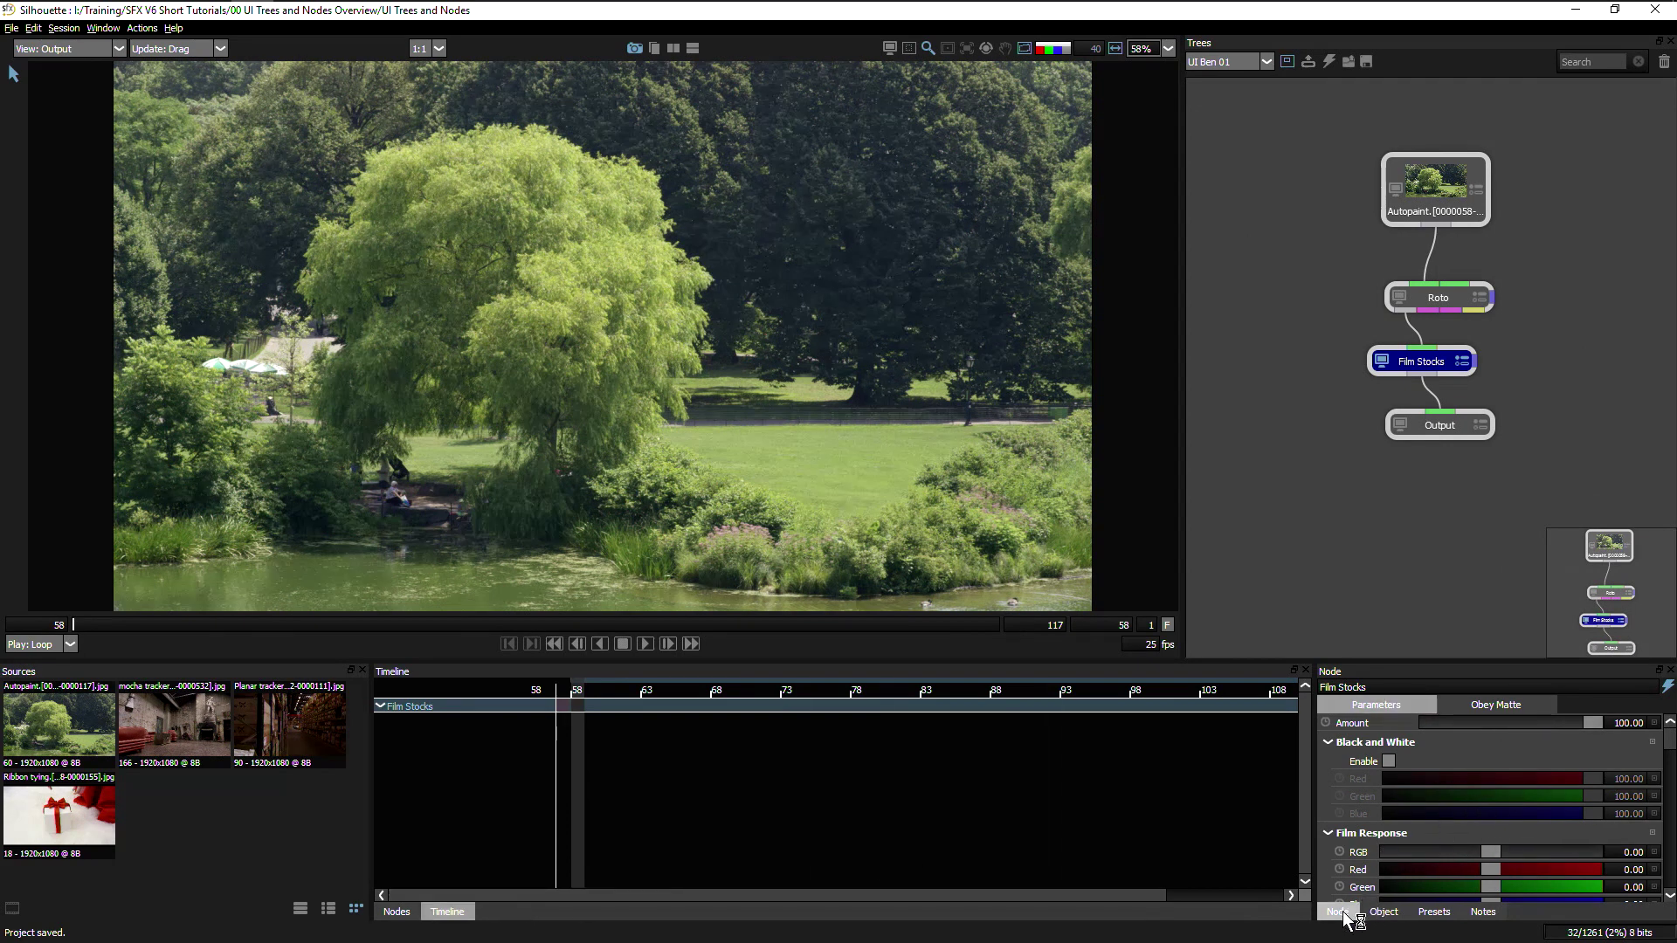
left_click(1386, 915)
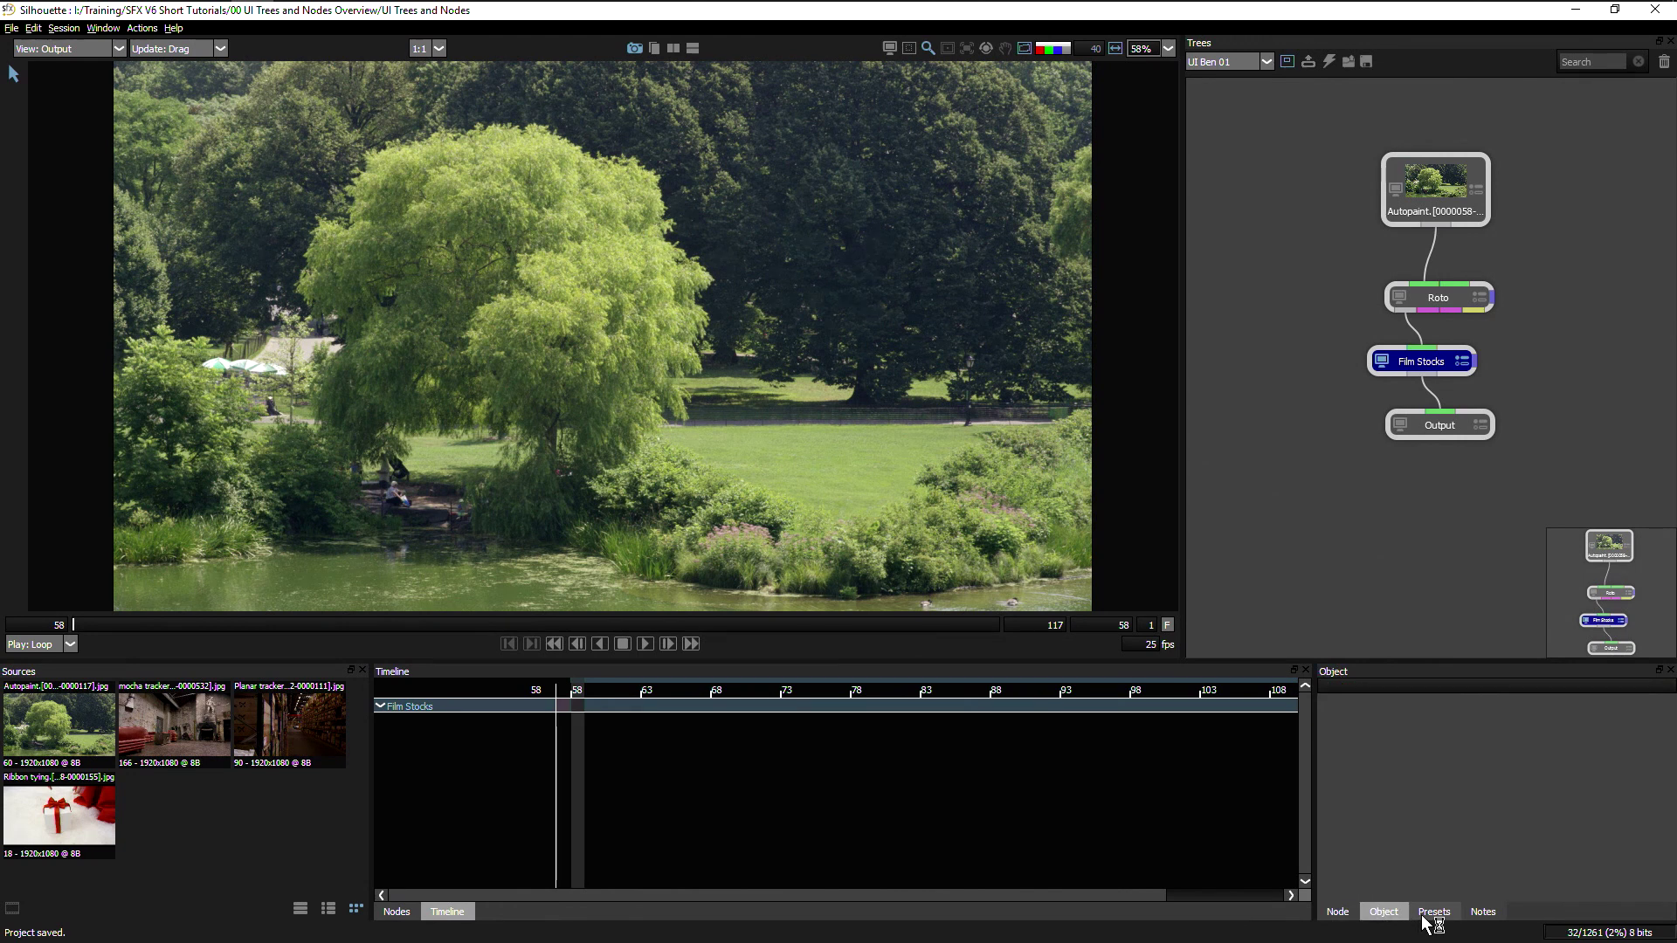
left_click(1433, 913)
Step: Try several Film Stocks presets on the footage, including Polachrome - HiCon
left_click_drag(1668, 732, 1669, 765)
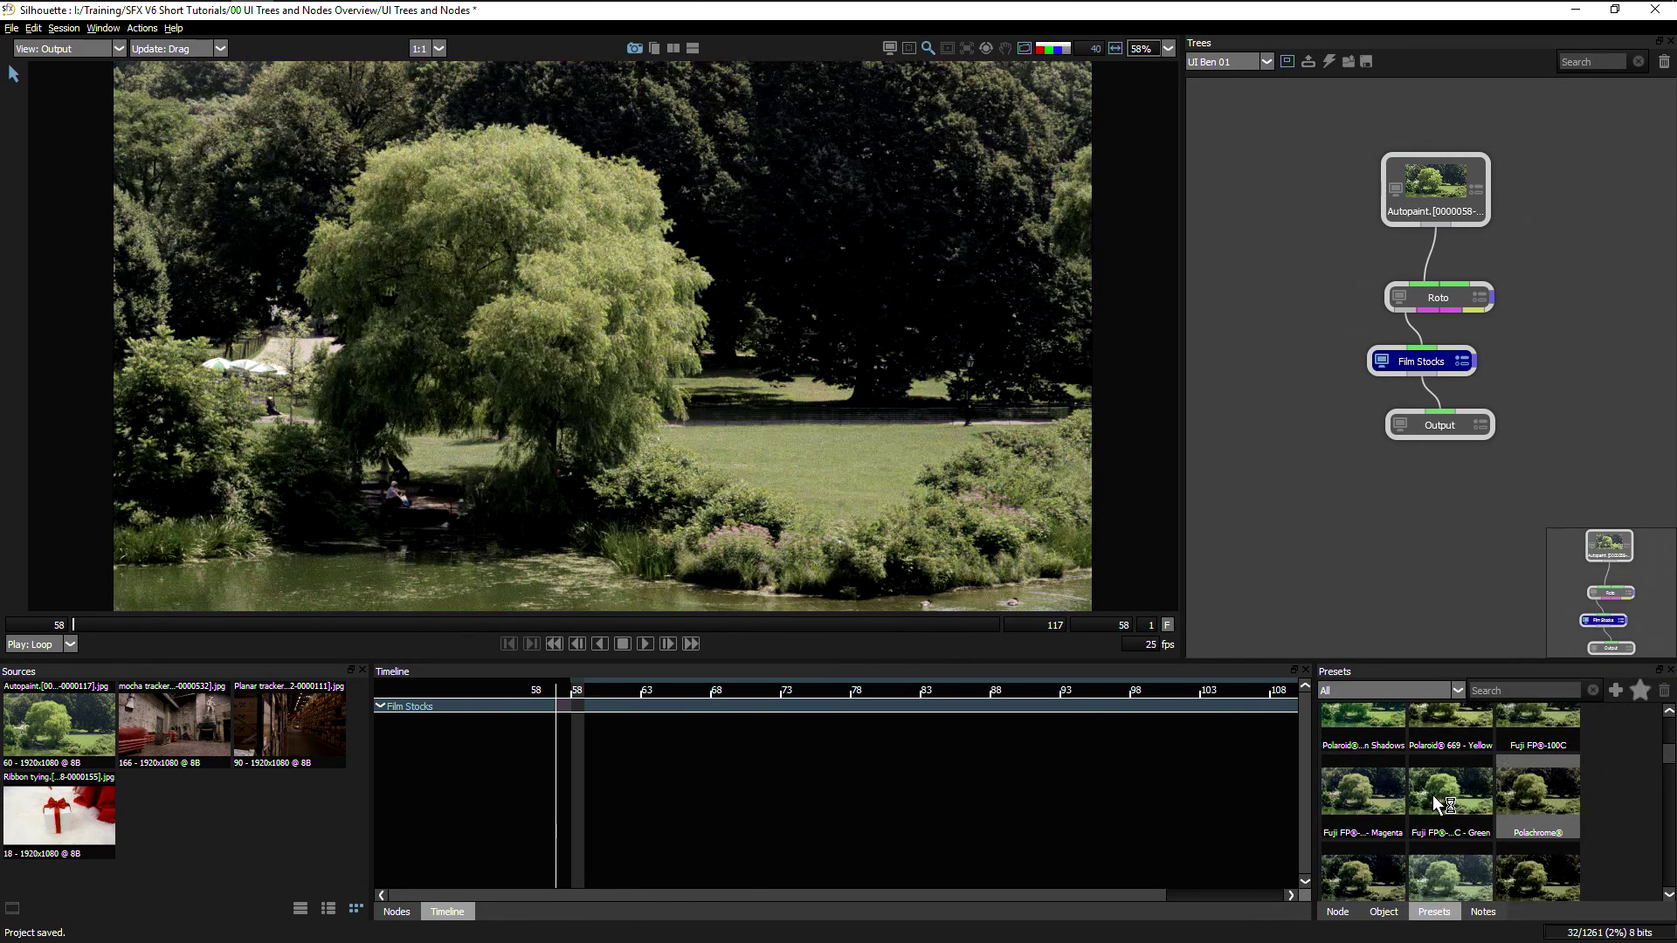
left_click(1433, 794)
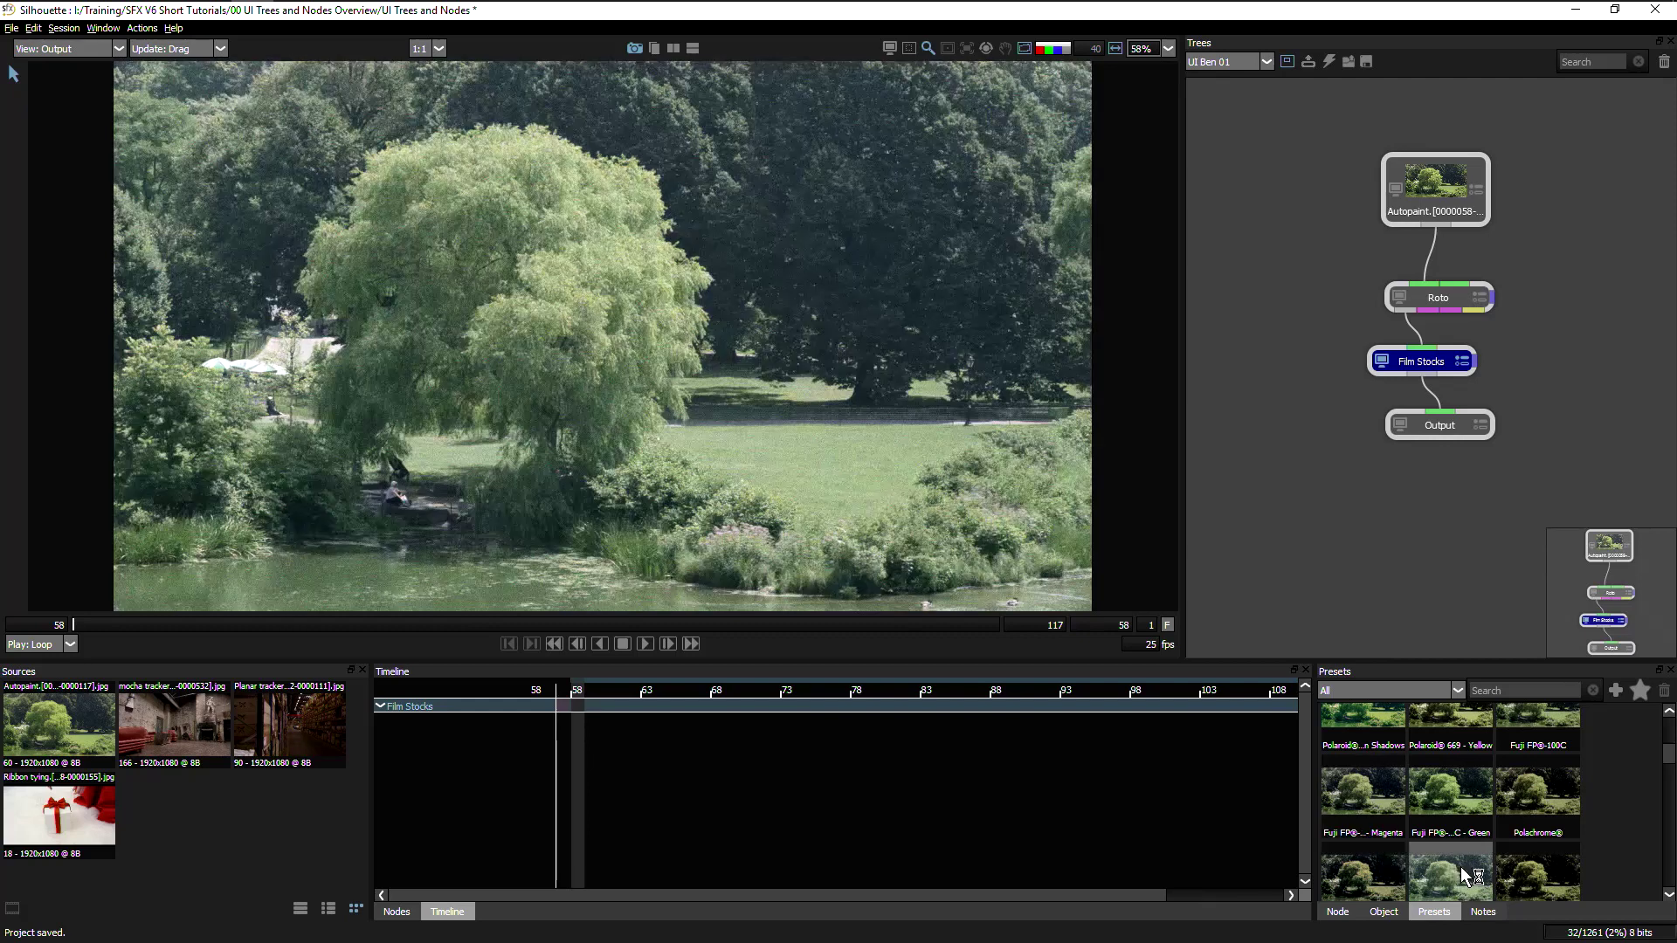
left_click(1537, 874)
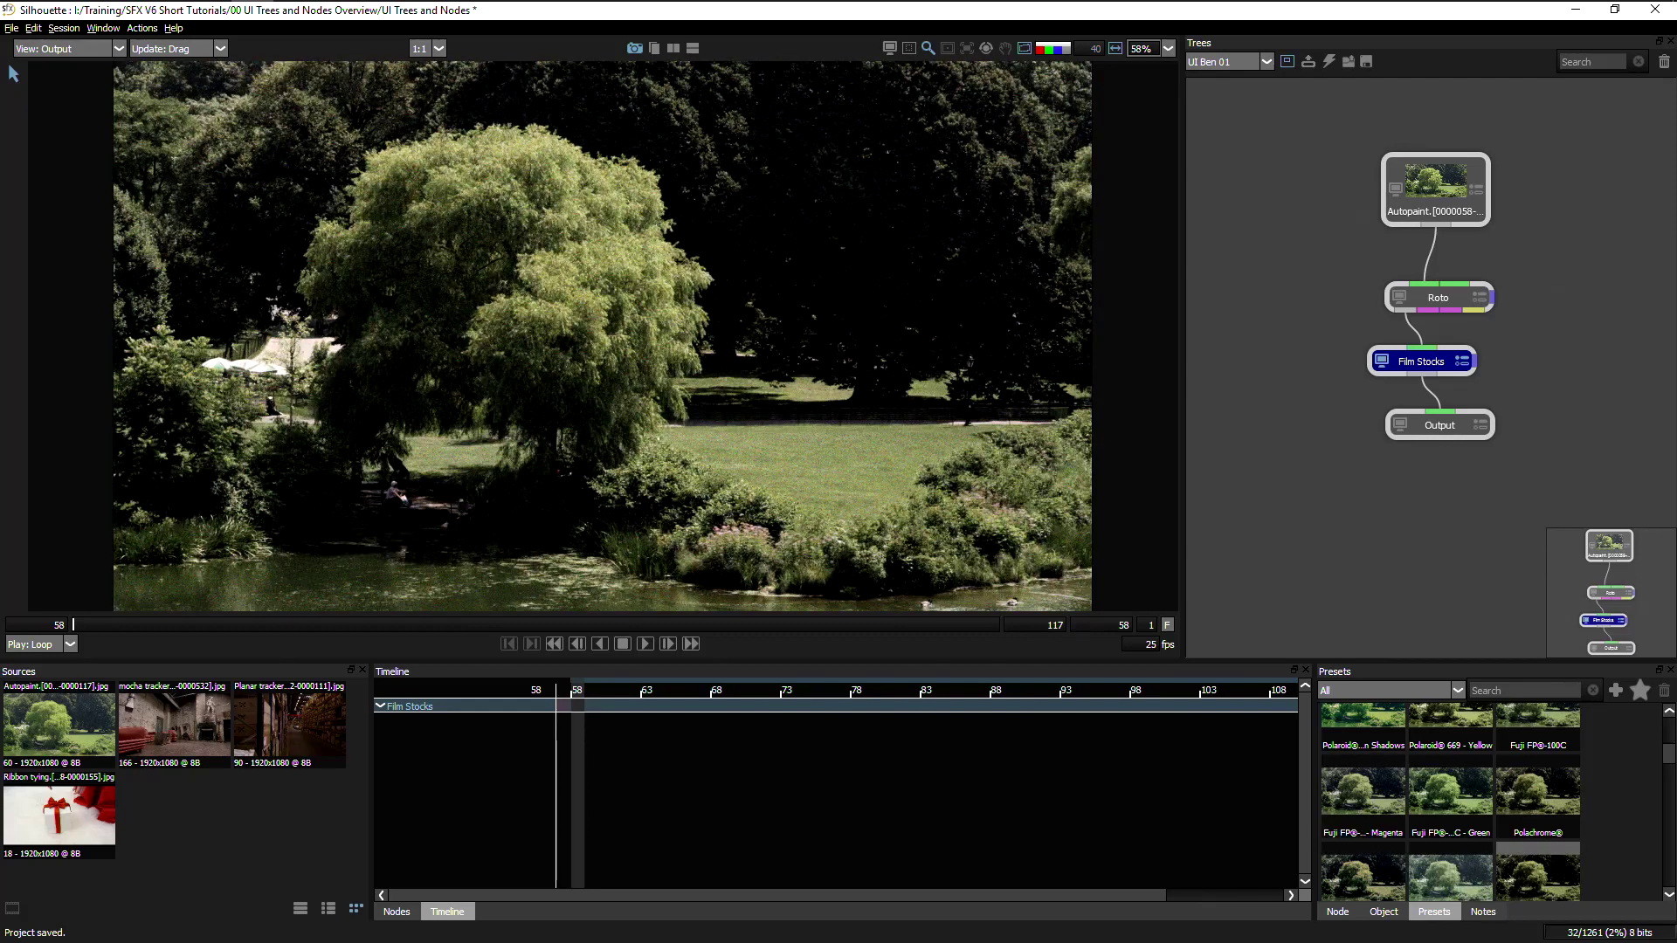
scroll(1649, 786, "down", 1)
scroll(1668, 745, "down", 2)
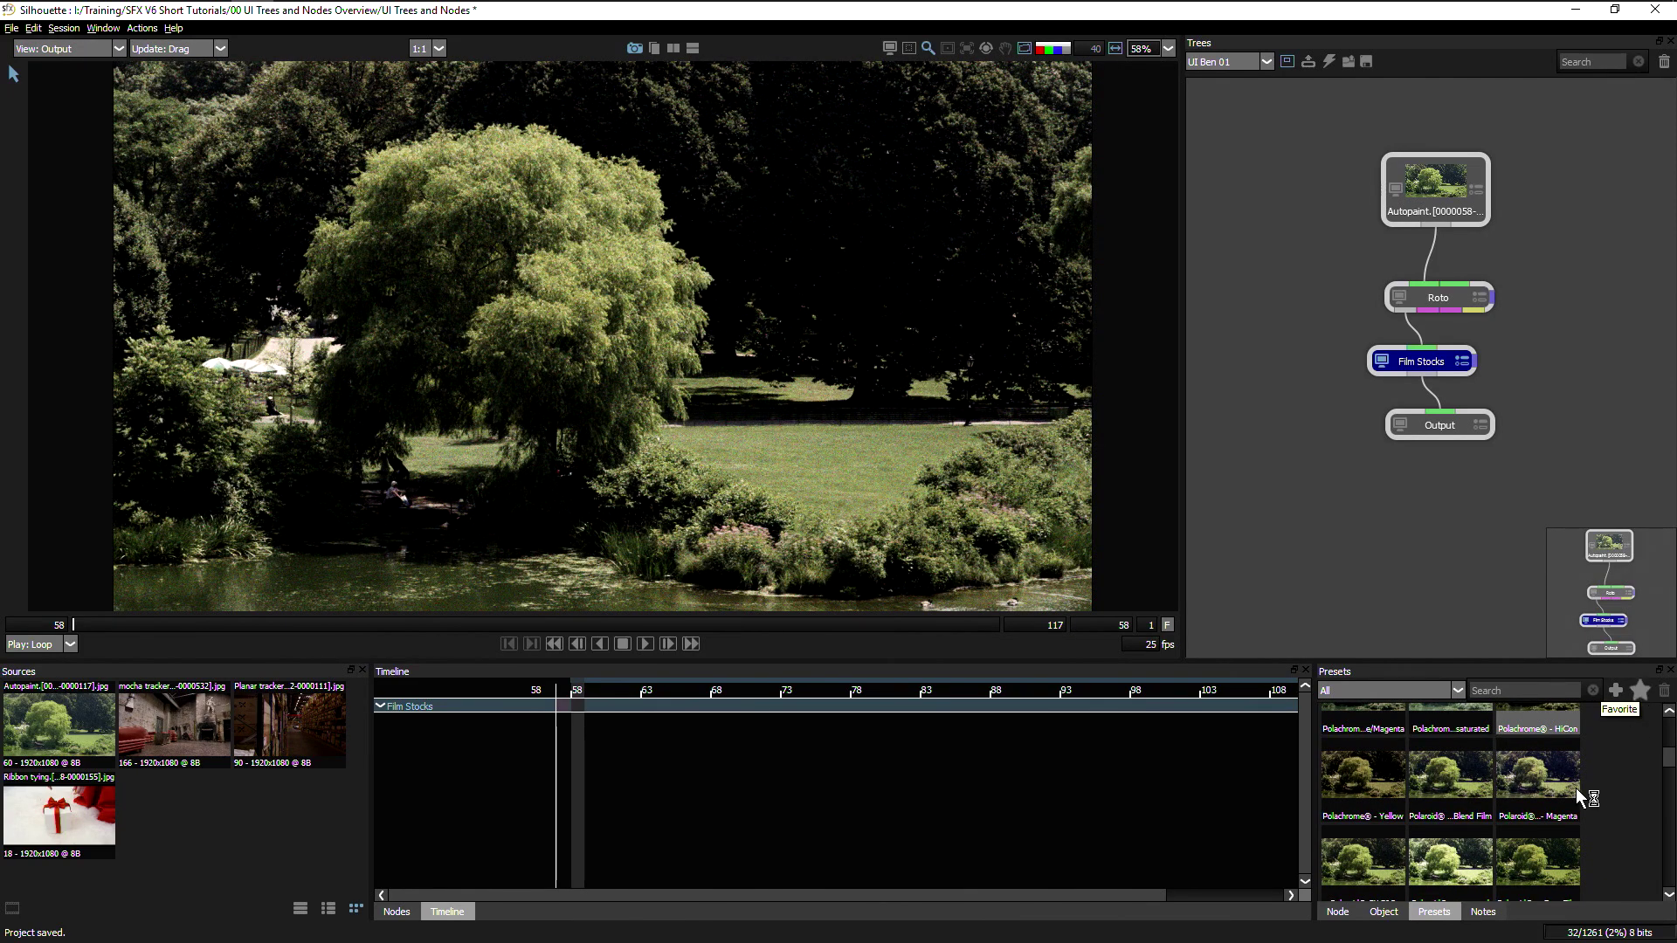
Step: Apply the Polaroid Blend Film preset, mark it as a favorite, and filter the presets to Favorites
left_click(1497, 777)
left_click(1485, 774)
left_click(1640, 691)
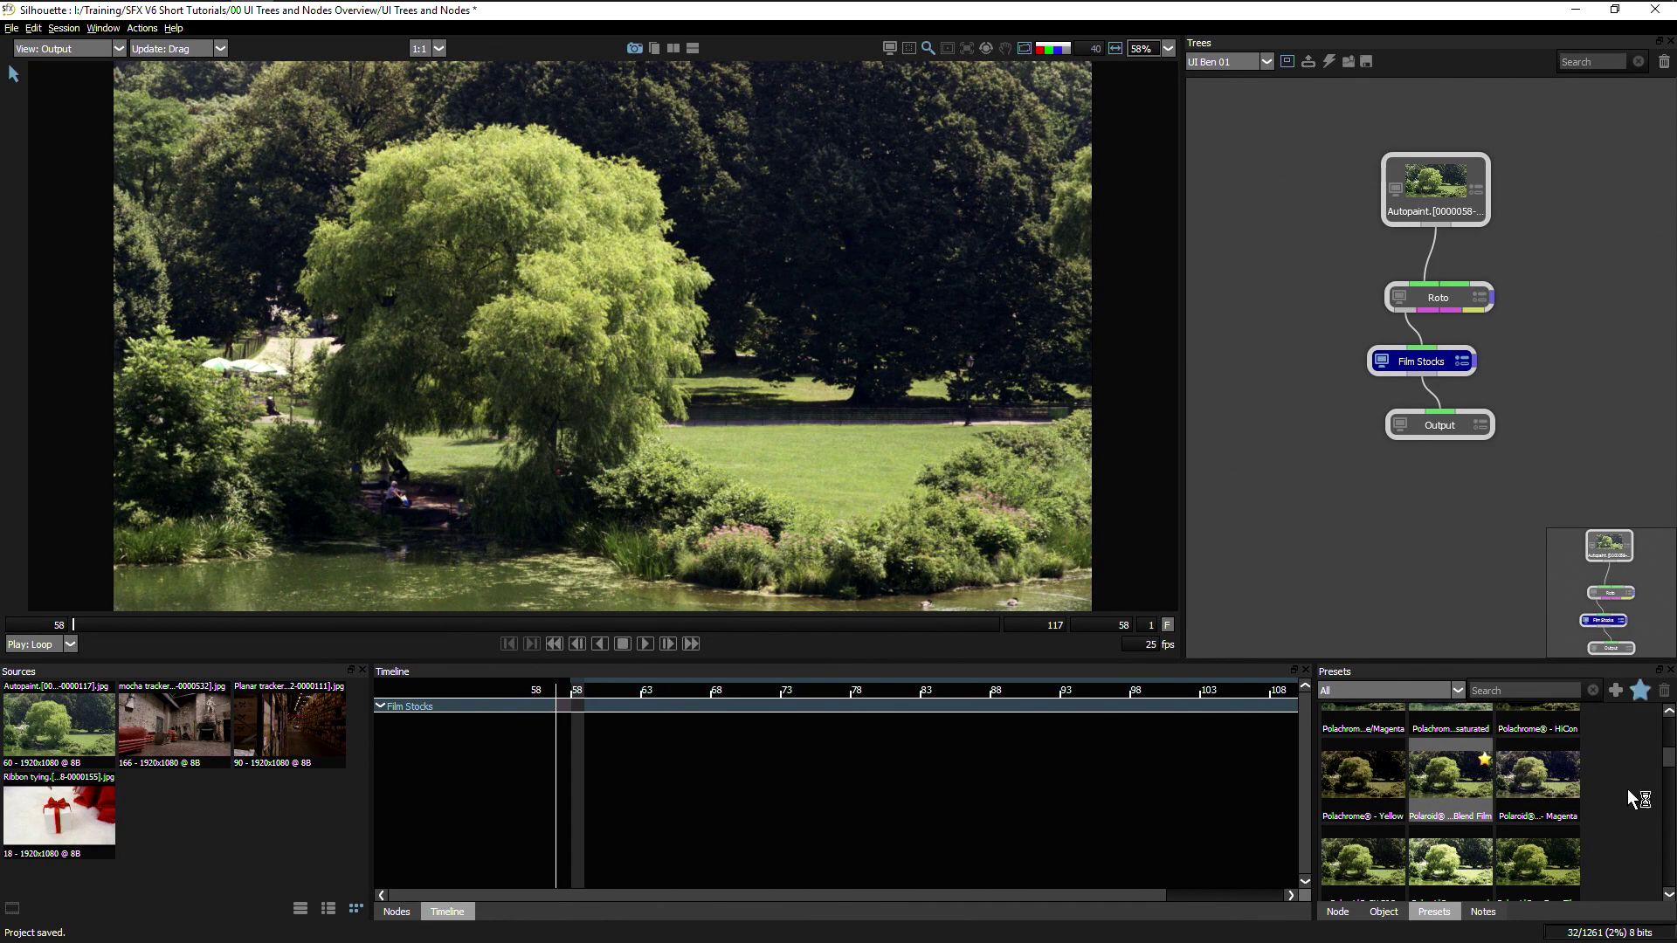
left_click(1396, 691)
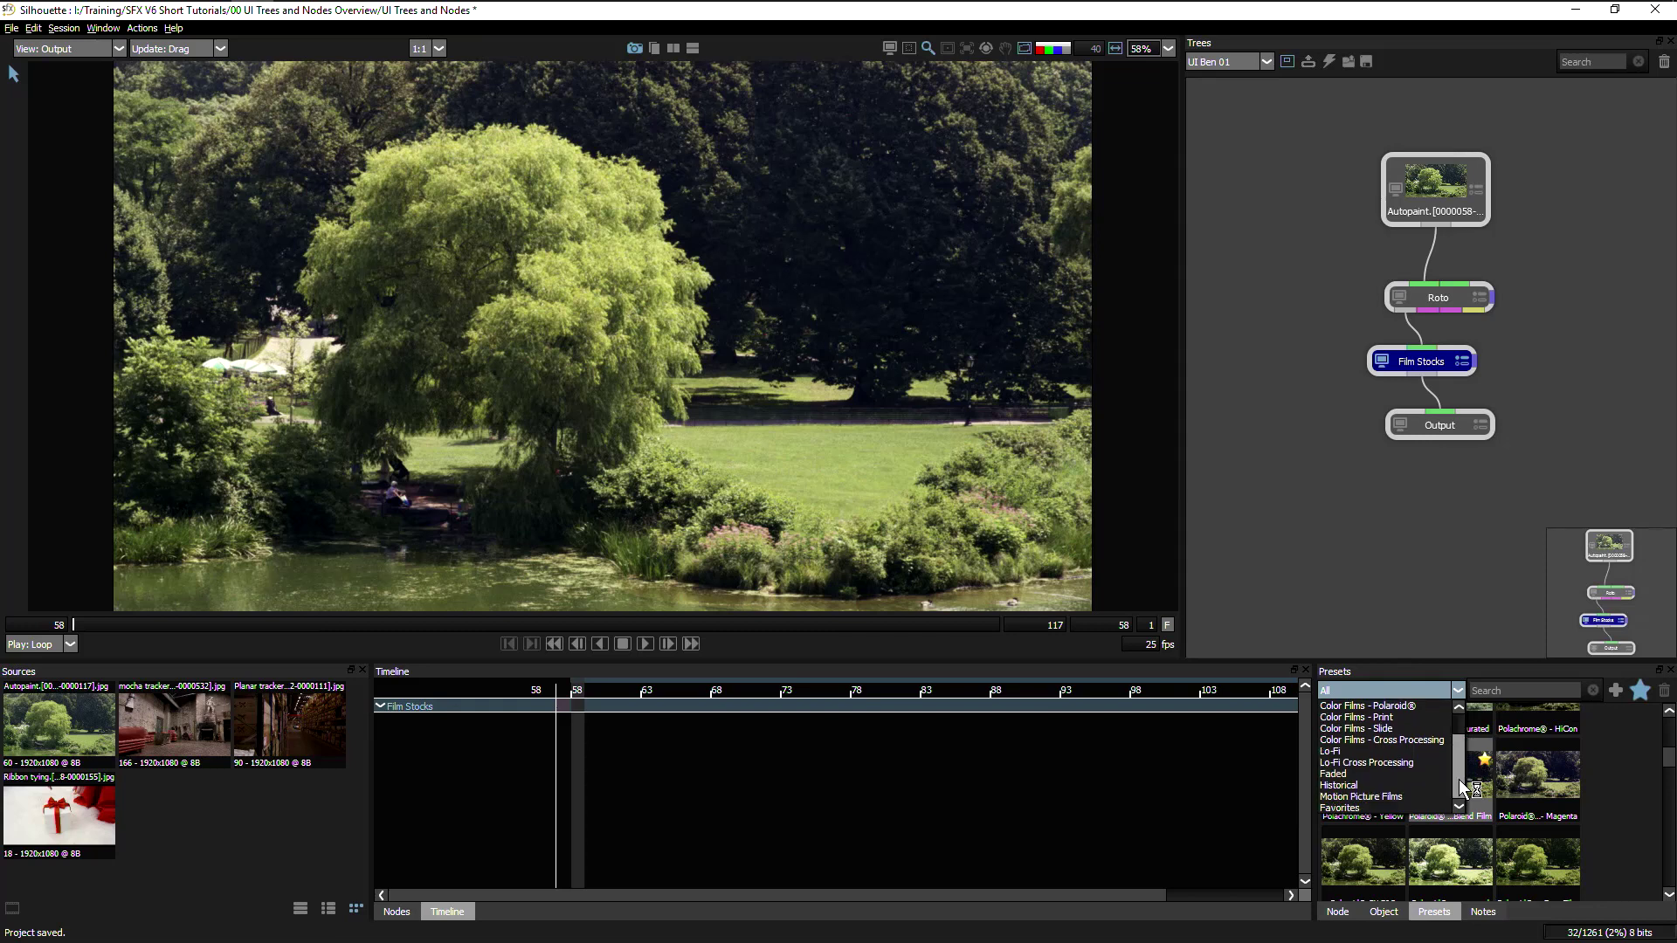
left_click(1350, 809)
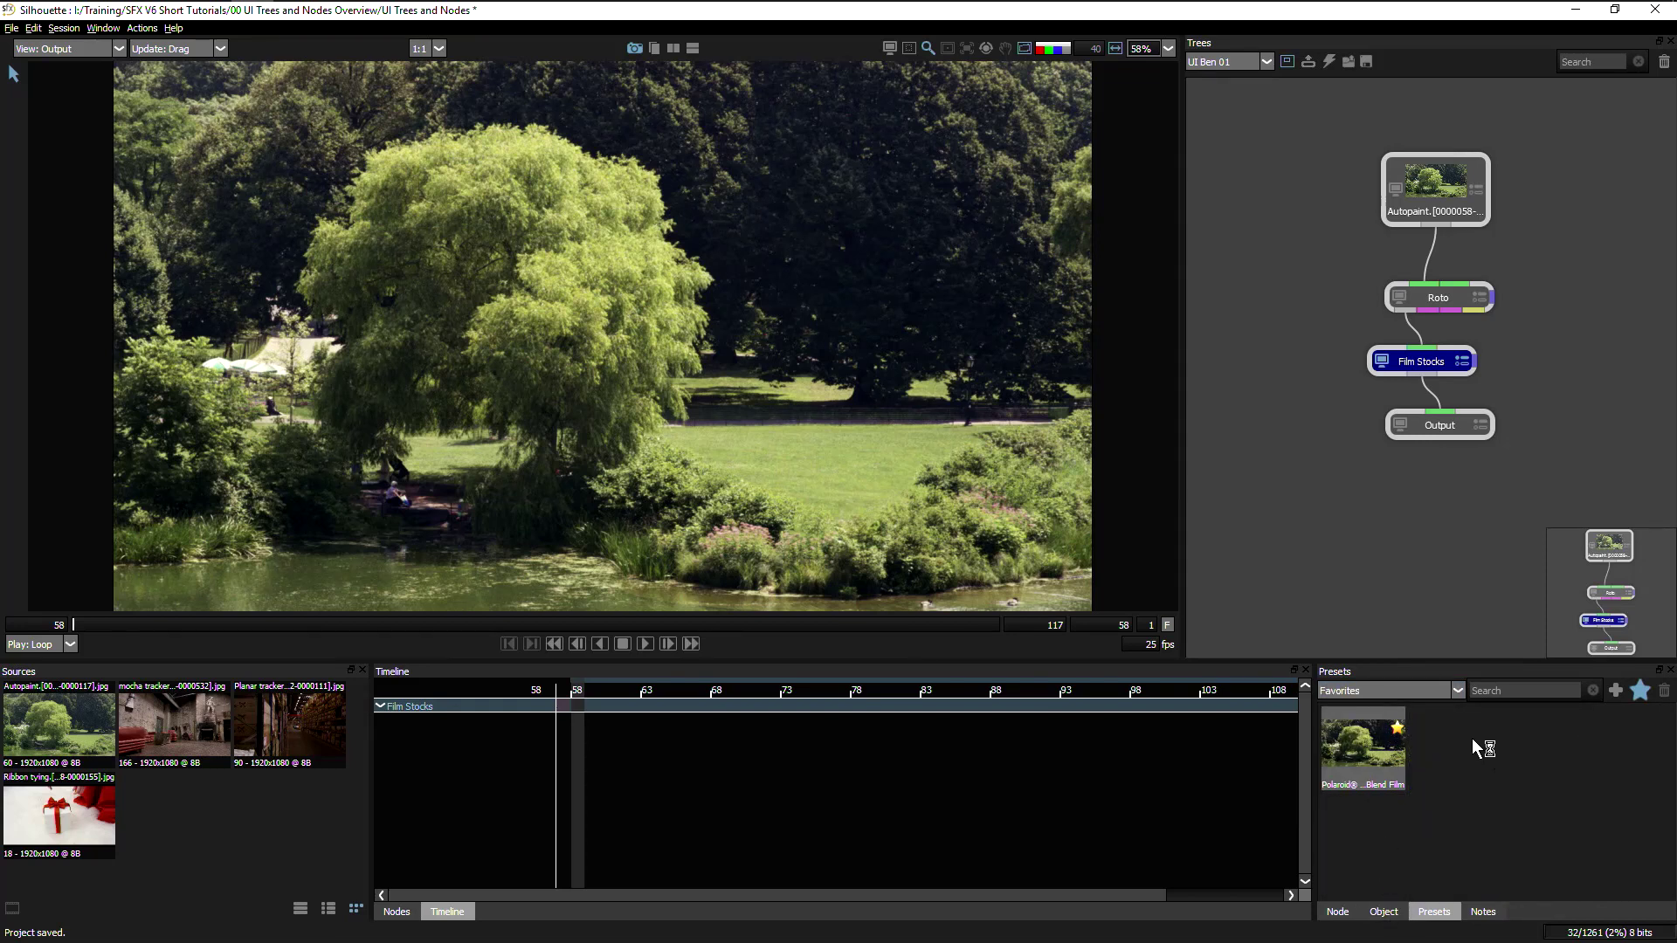
Step: Attach the note "Suitable look?" to the Film Stocks node
left_click(1485, 912)
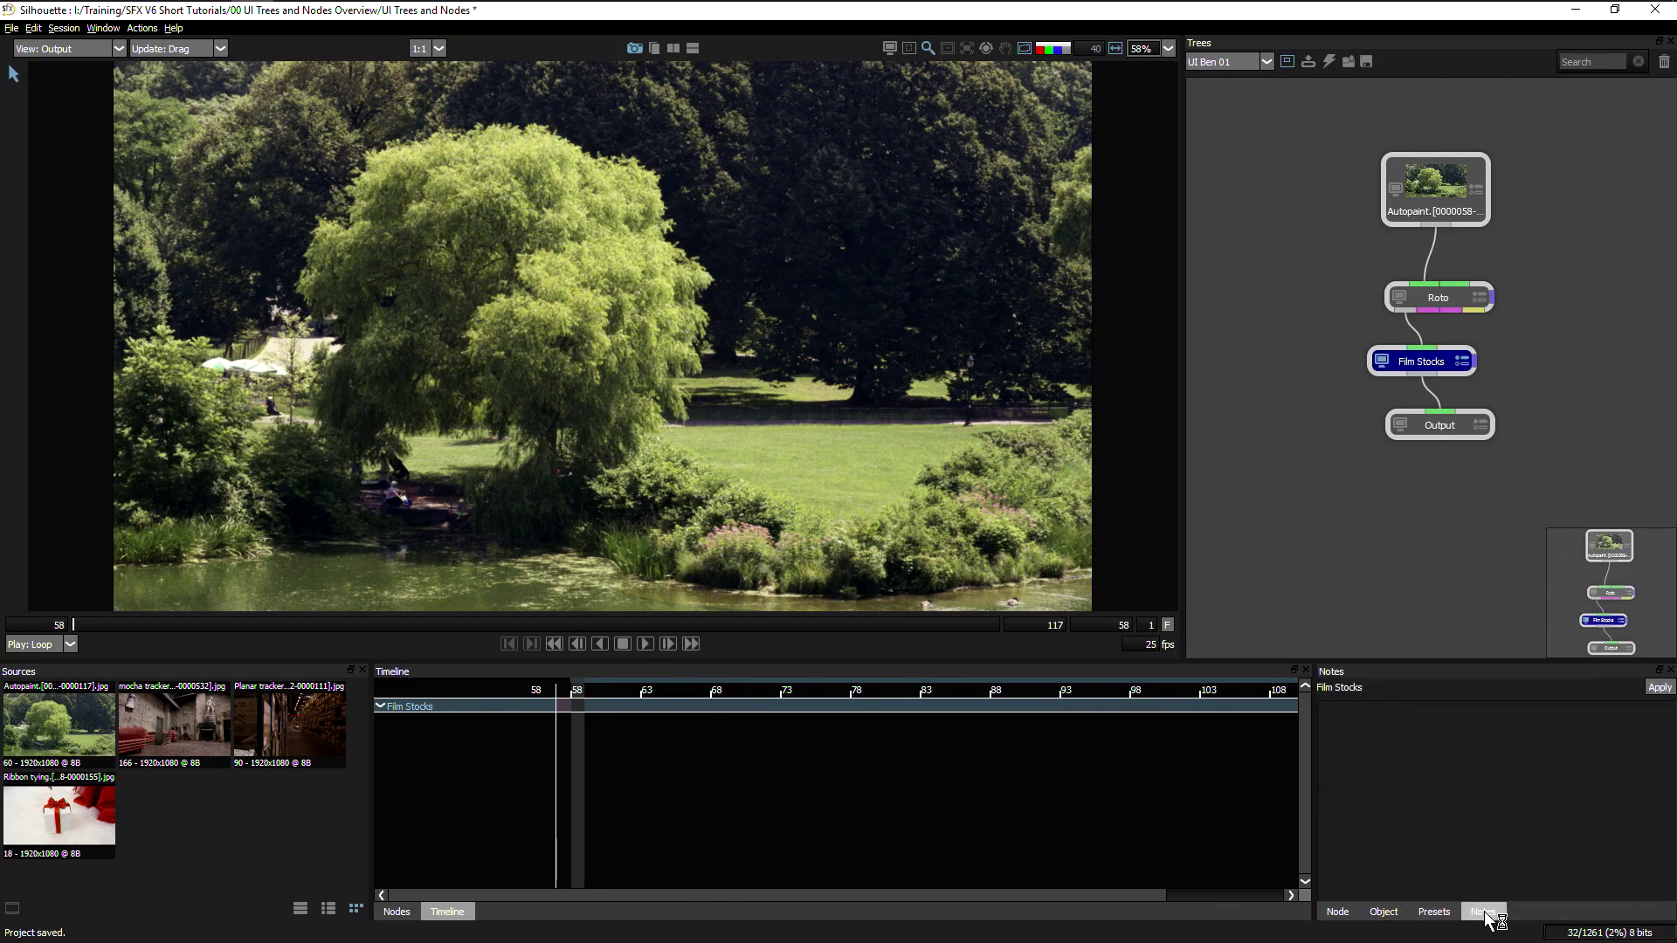
left_click(1346, 722)
type("Suitable look?")
left_click(1659, 687)
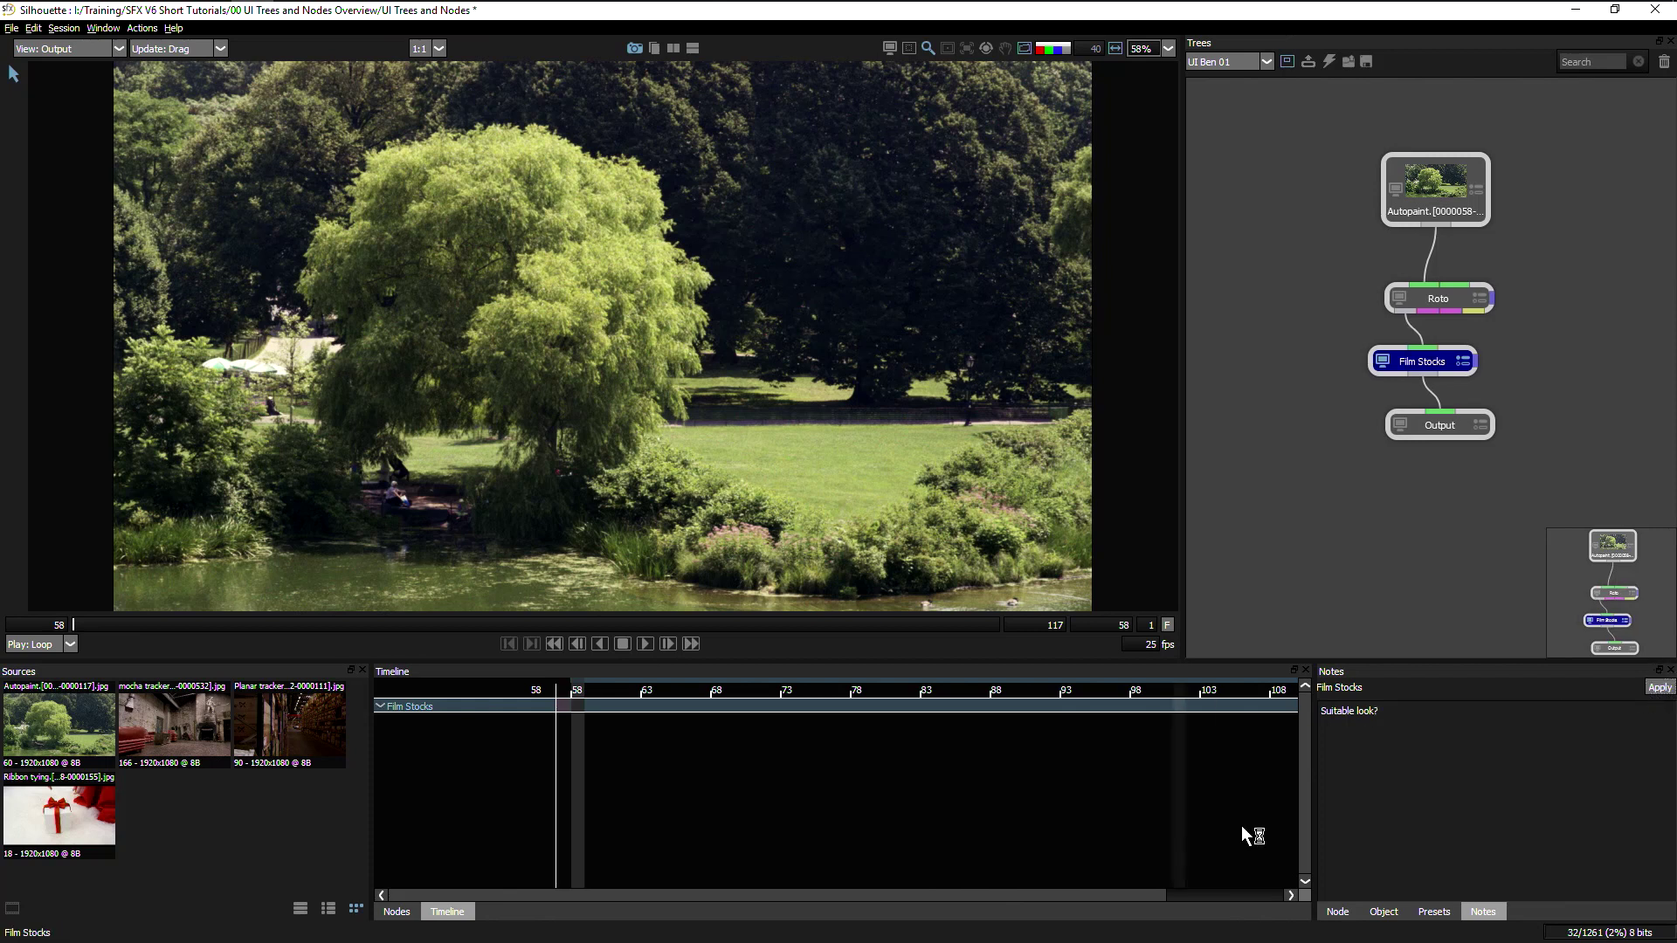
Step: Select the Roto node for editing, shift it slightly, and show the Film Stocks node's result in the viewer
left_click(1350, 473)
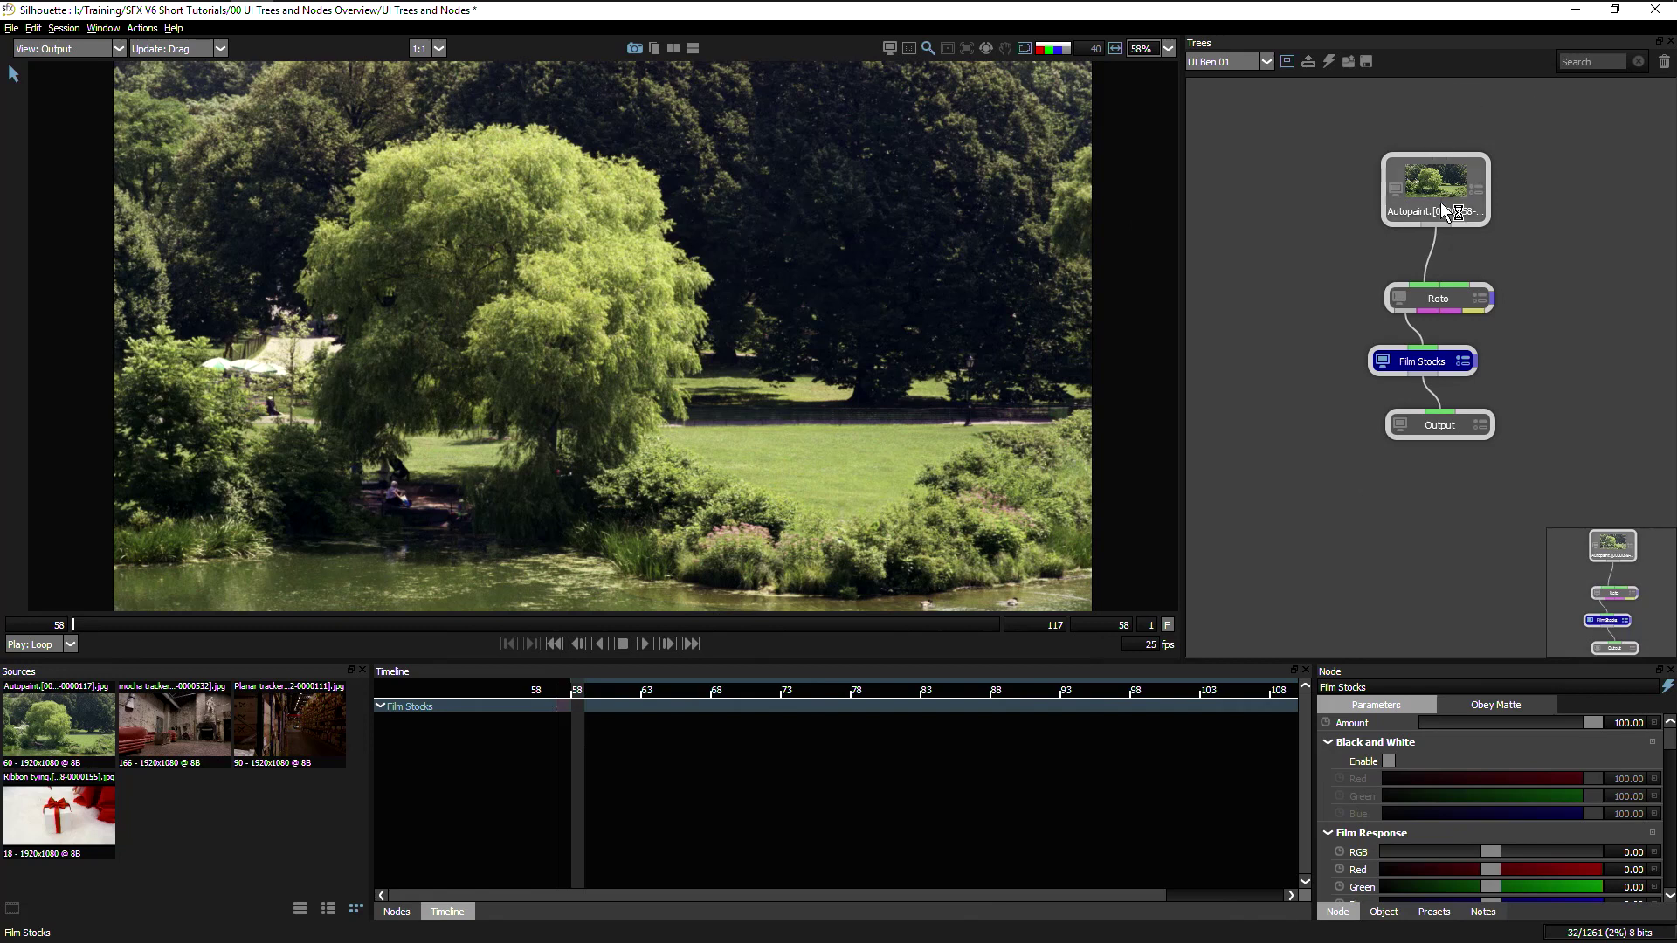
left_click(1441, 296)
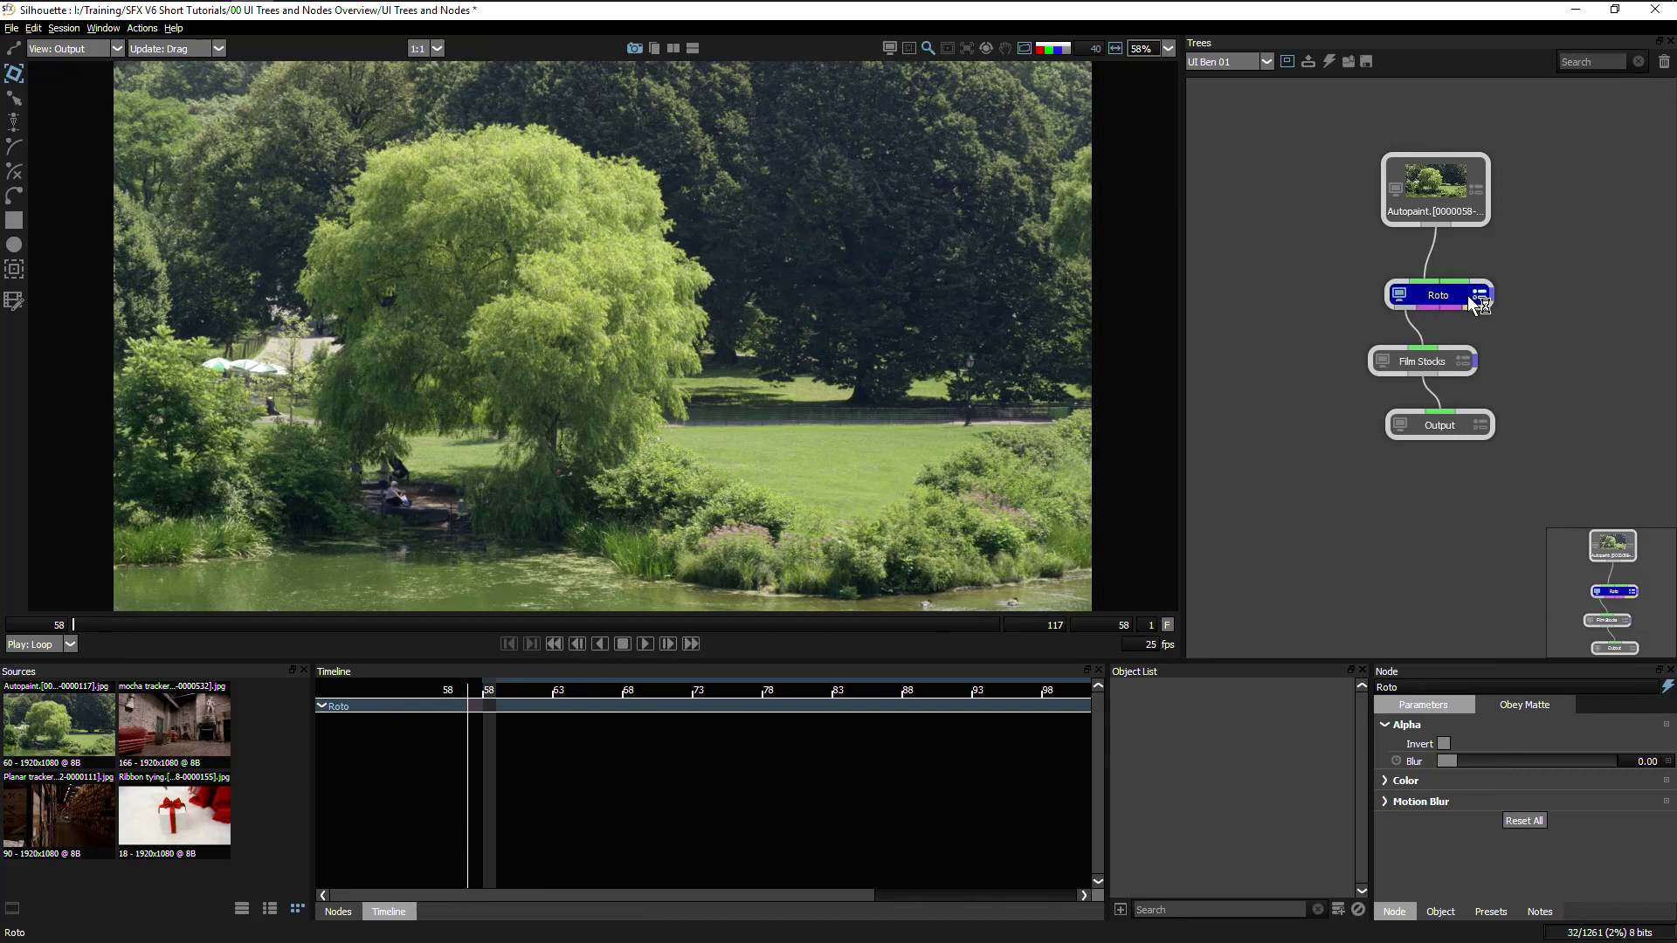
left_click_drag(1468, 295, 1464, 292)
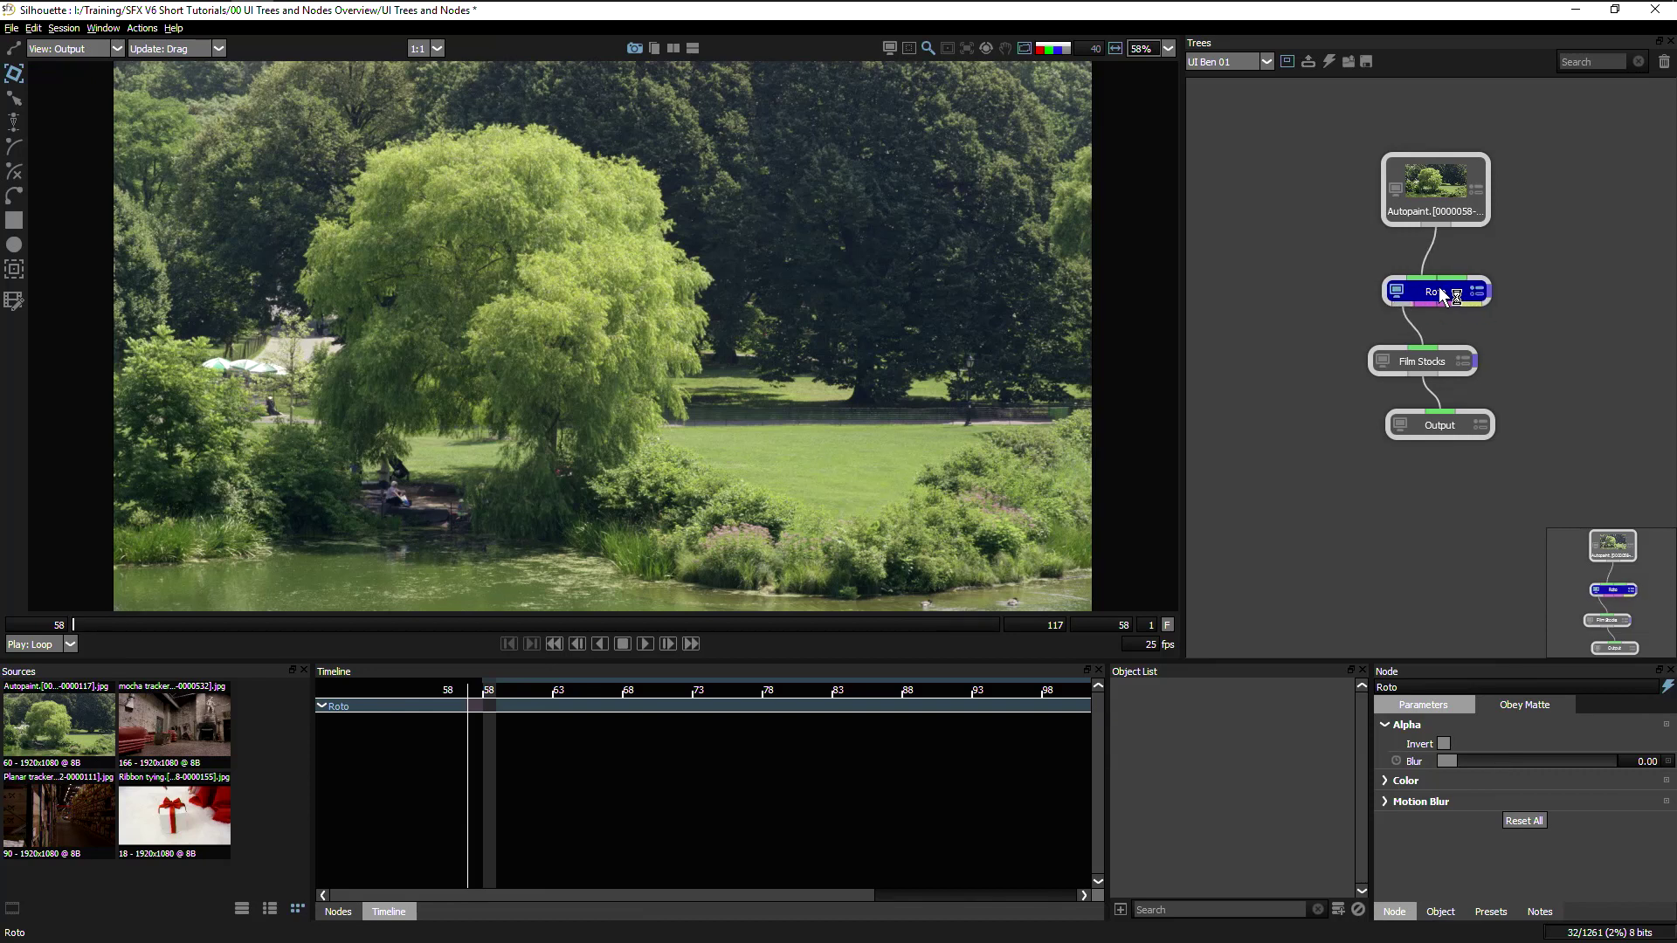
left_click(1381, 360)
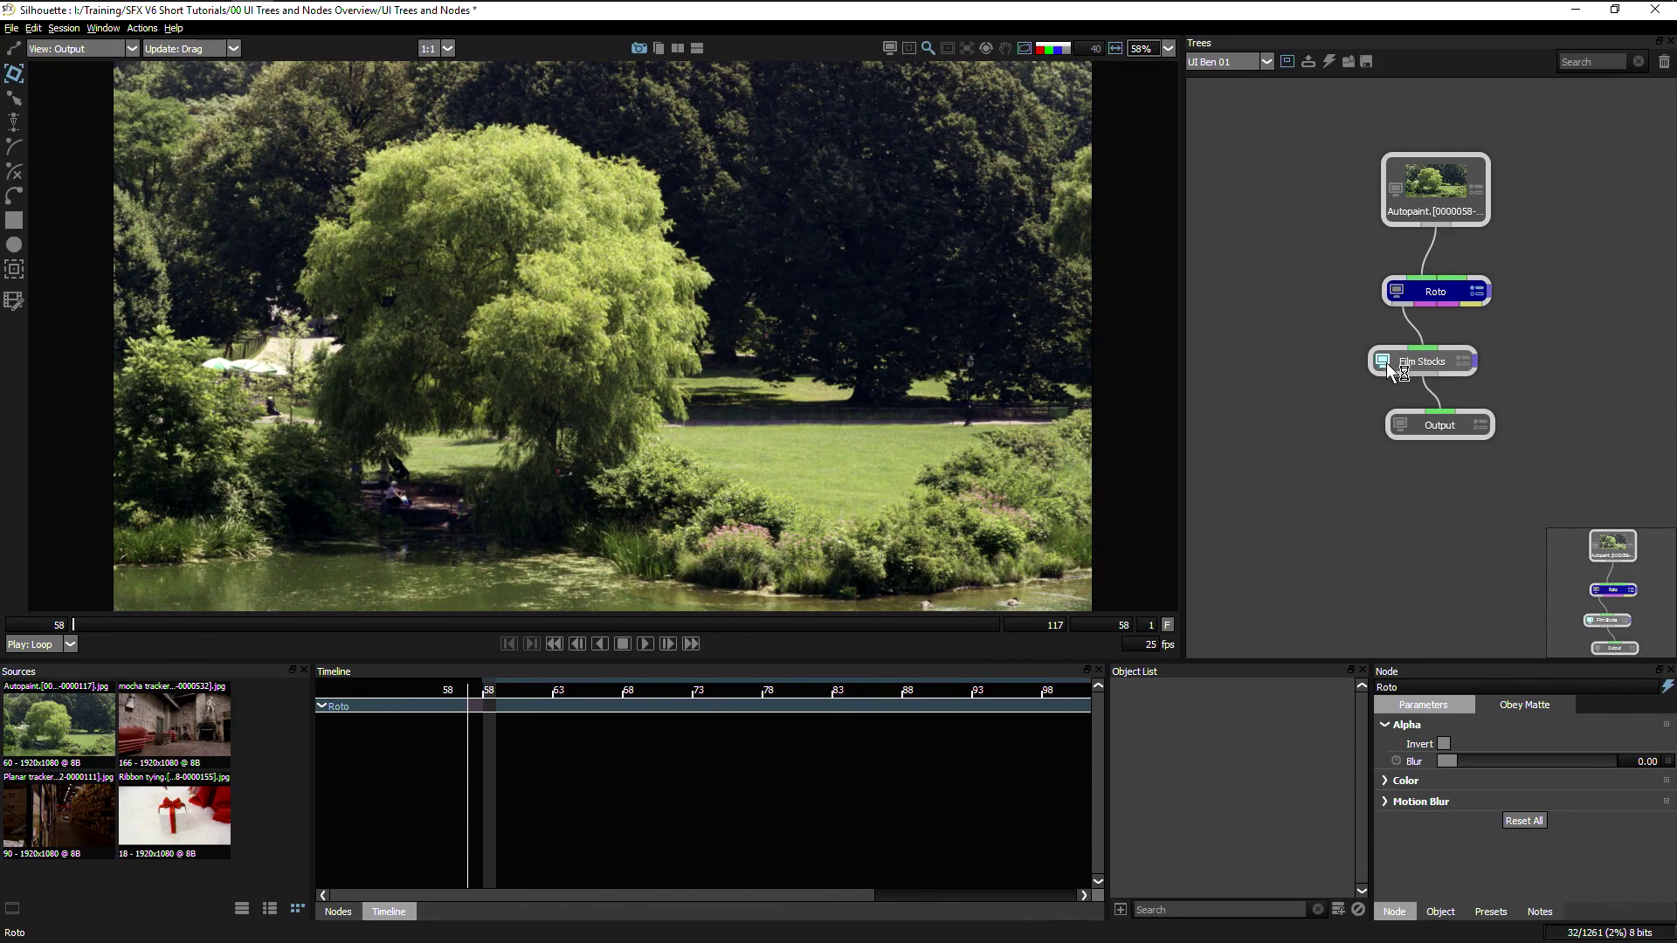